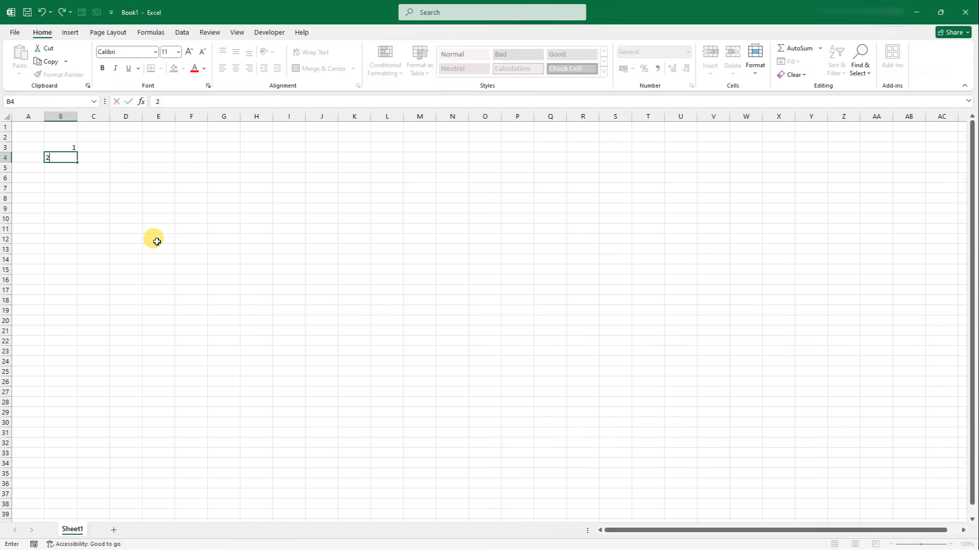
Finish entering 2 in B4 and extend the number series from B3:B4 down through B14 with AutoFill
{"action": "key", "text": "Return"}
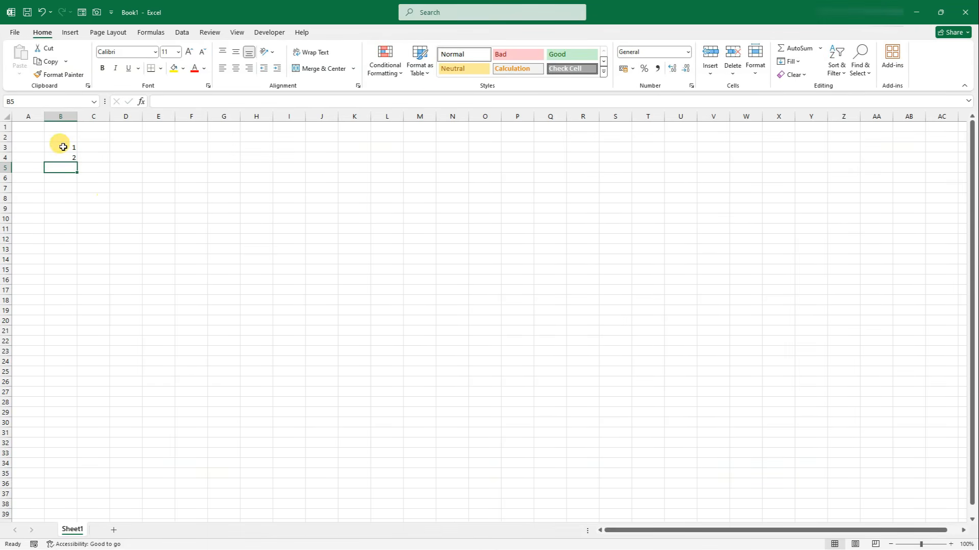
{"action": "left_click_drag", "start_coordinate": [62, 147], "coordinate": [70, 164]}
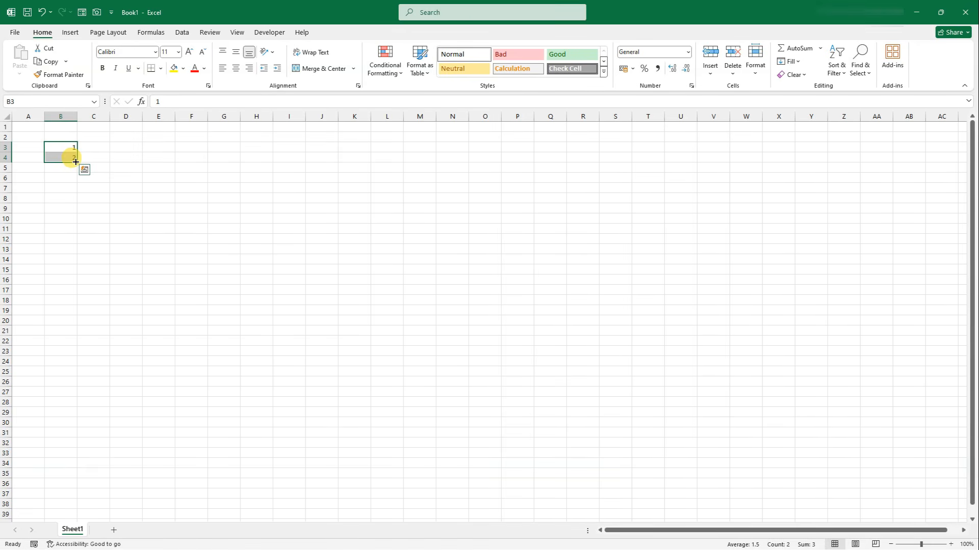
{"action": "left_click_drag", "start_coordinate": [75, 161], "coordinate": [74, 269]}
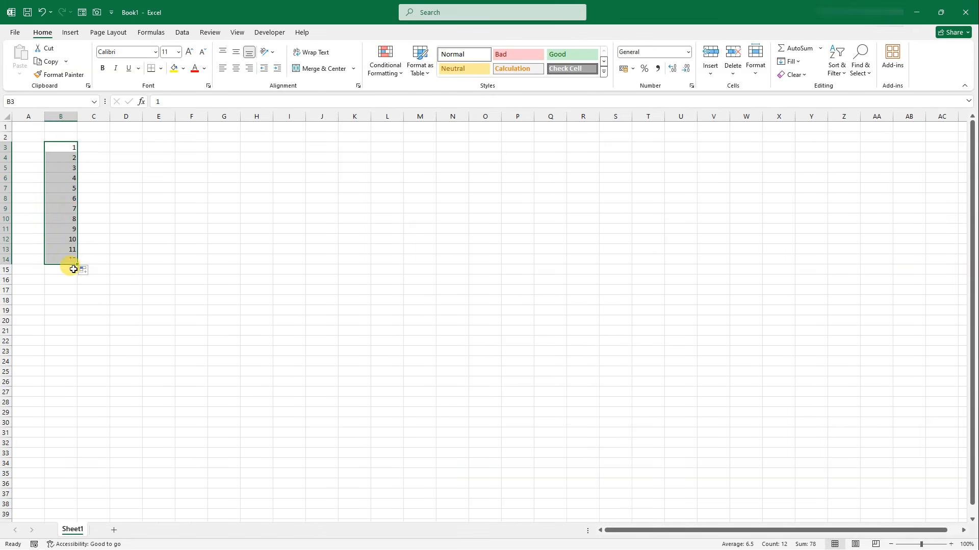
{"action": "left_click", "coordinate": [99, 167]}
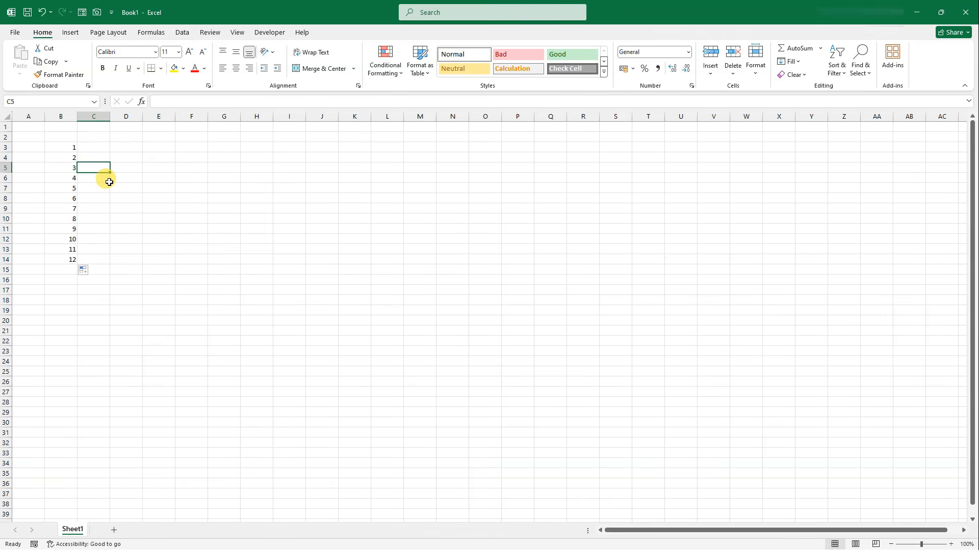
Enter sun in D3 and mon in D4, and AutoFill the abbreviated weekdays down through D11
{"action": "left_click", "coordinate": [125, 148]}
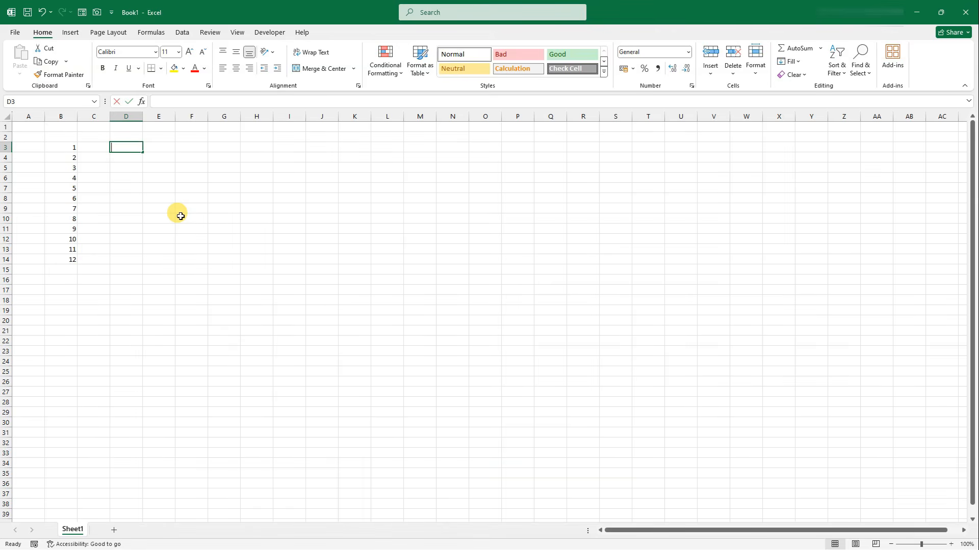
{"action": "type", "text": "sun"}
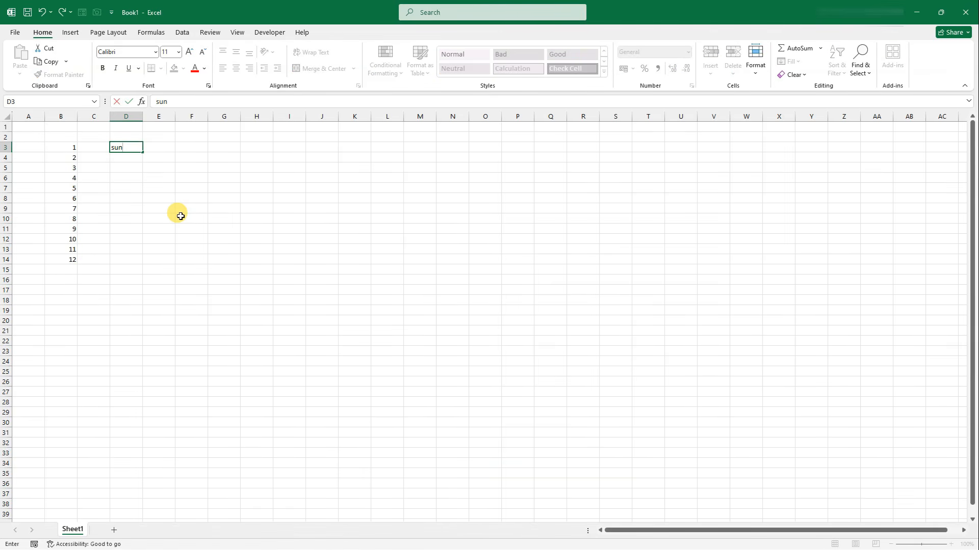
{"action": "key", "text": "Return"}
{"action": "type", "text": "mon"}
{"action": "key", "text": "Return"}
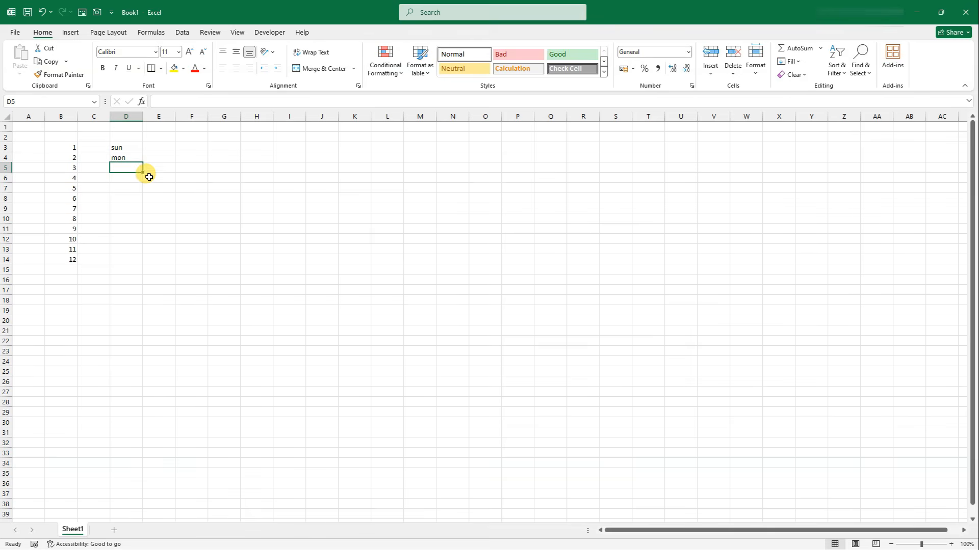
{"action": "left_click_drag", "start_coordinate": [128, 146], "coordinate": [143, 236]}
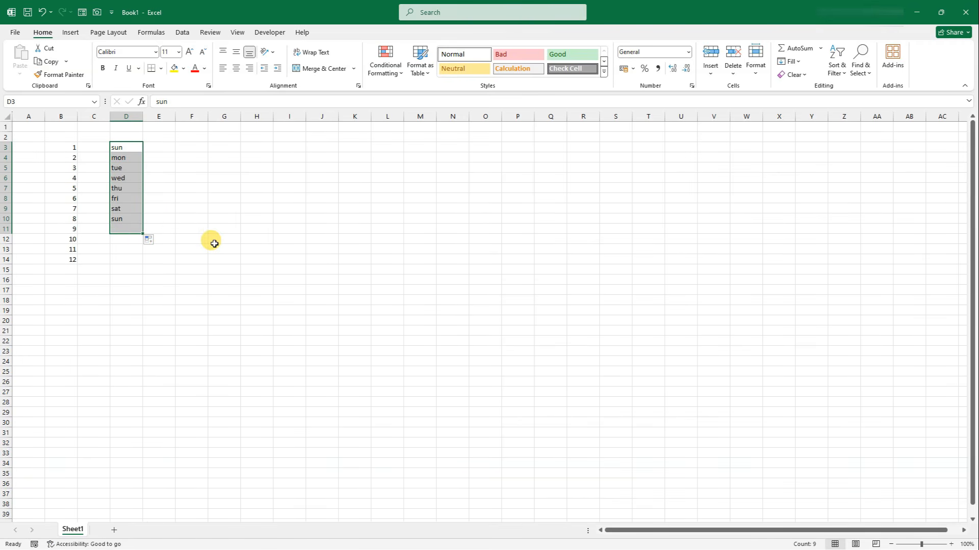
{"action": "left_click", "coordinate": [217, 240]}
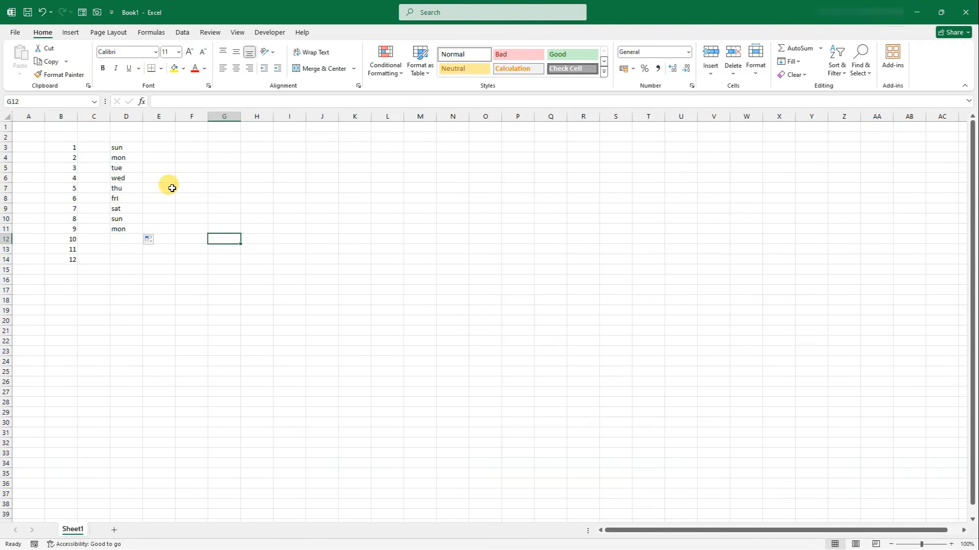
Enter Sunday in E3 and Monday in E4, and AutoFill the full weekday names down through E11
{"action": "left_click", "coordinate": [161, 147]}
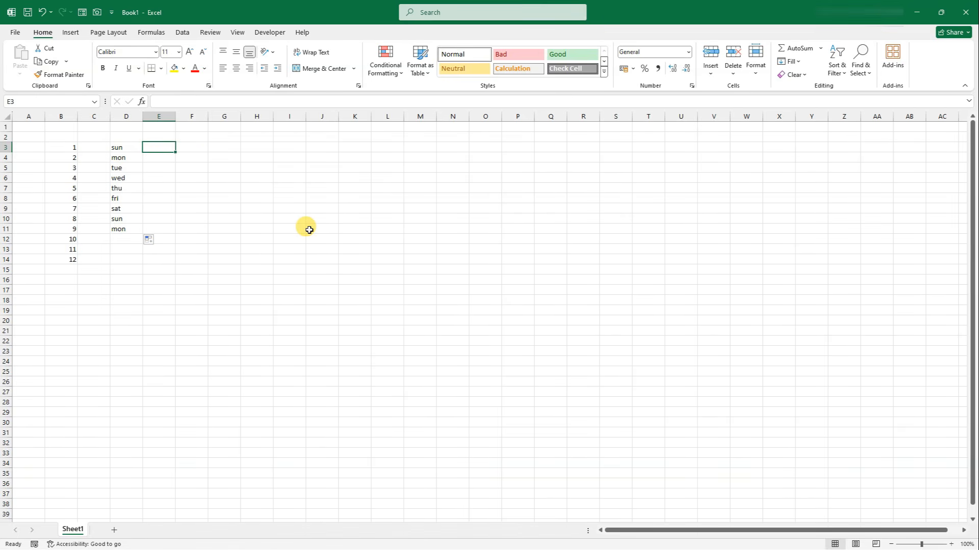
{"action": "type", "text": "sunday"}
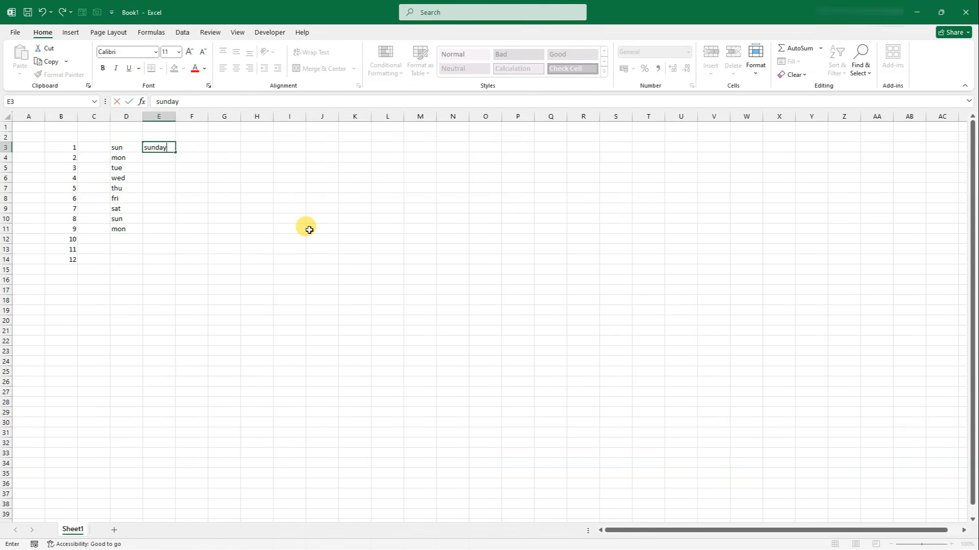
{"action": "key", "text": "Return"}
{"action": "type", "text": "monday"}
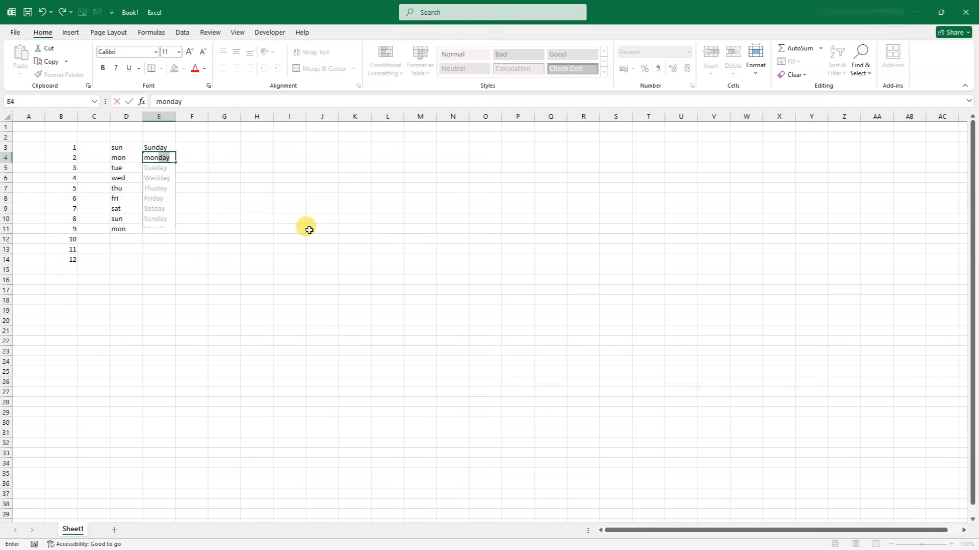
{"action": "key", "text": "Return"}
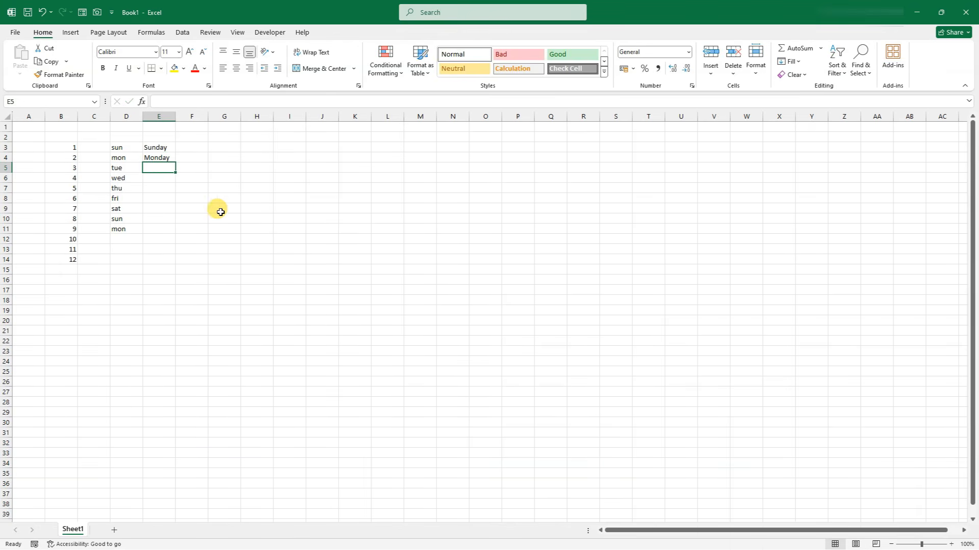
{"action": "left_click_drag", "start_coordinate": [162, 147], "coordinate": [170, 229]}
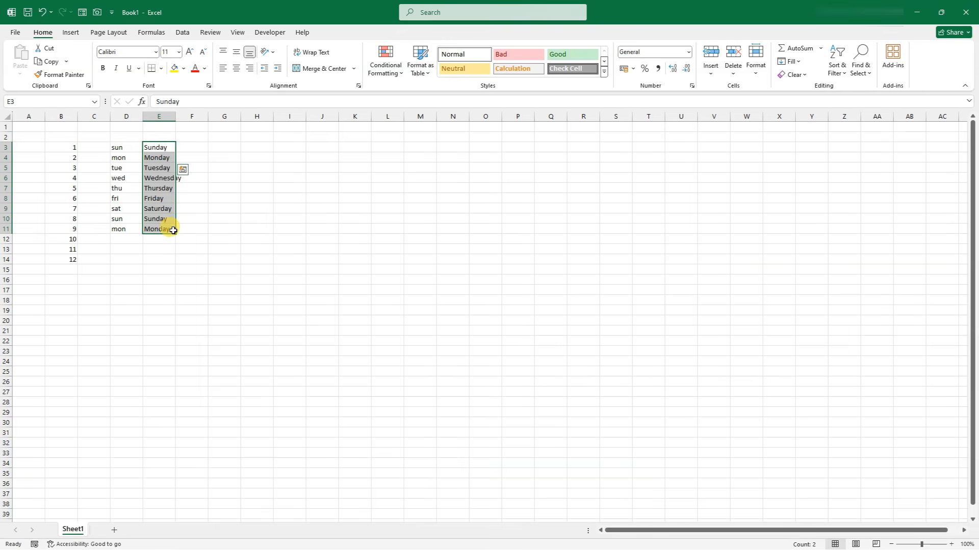
{"action": "left_click", "coordinate": [280, 268]}
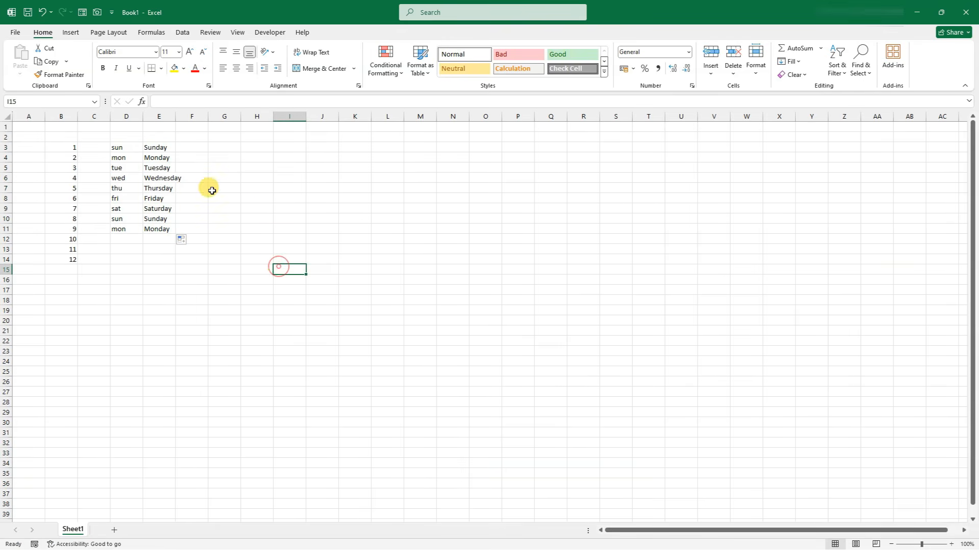
Enter jan in G3 and feb in G4, and AutoFill the abbreviated months down through G14
{"action": "left_click", "coordinate": [228, 150]}
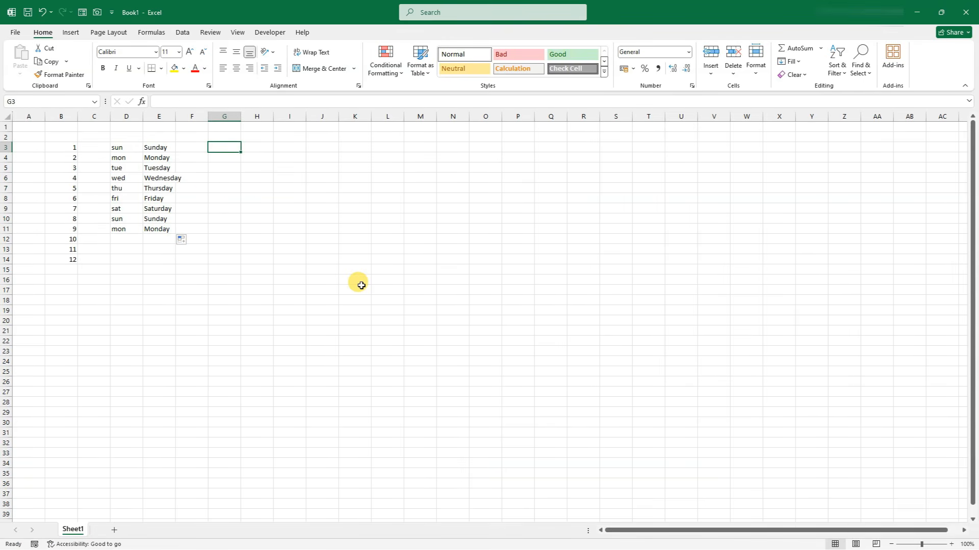
{"action": "type", "text": "jan"}
{"action": "key", "text": "Return"}
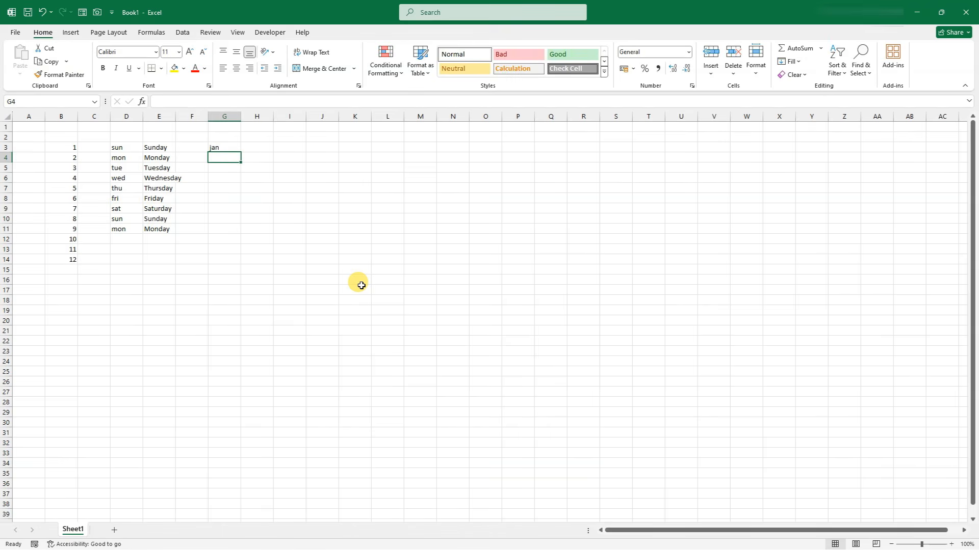
{"action": "type", "text": "feb"}
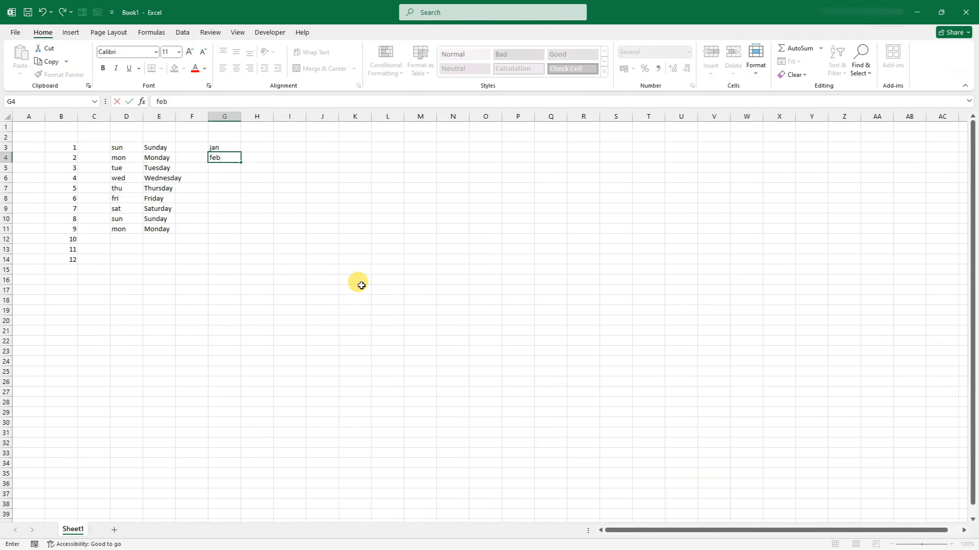
{"action": "key", "text": "Return"}
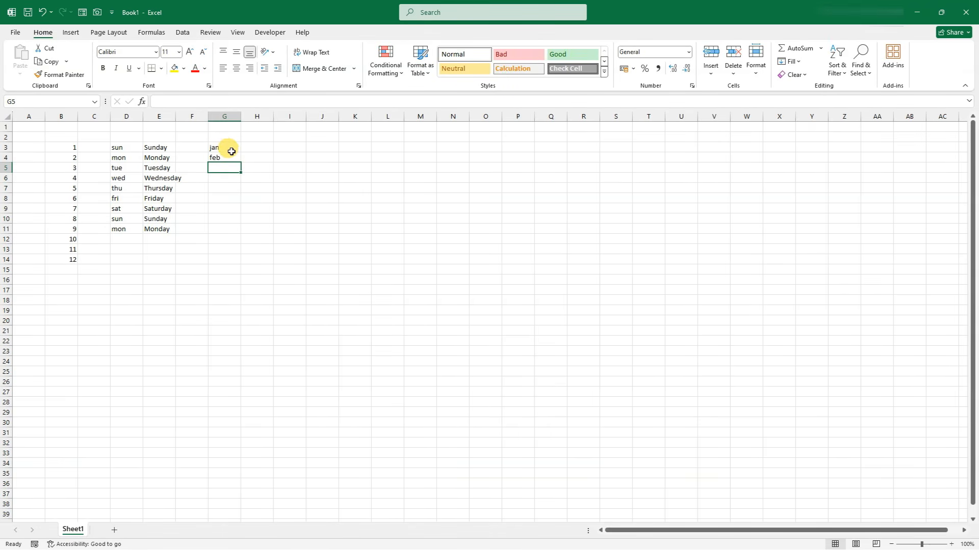
{"action": "left_click_drag", "start_coordinate": [231, 148], "coordinate": [234, 264]}
Enter january in I3 and february in I4, and AutoFill the full month names down through I14
{"action": "left_click", "coordinate": [282, 149]}
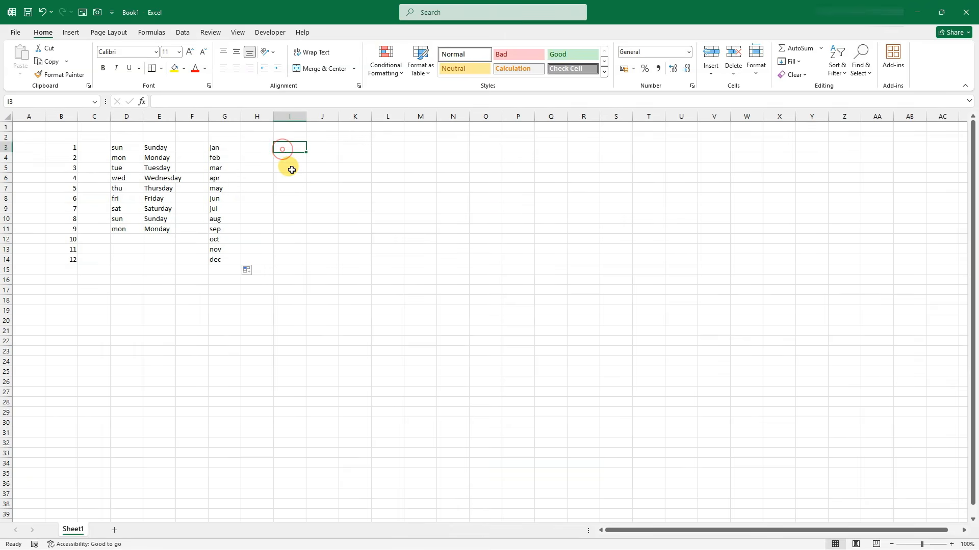
{"action": "type", "text": "janua"}
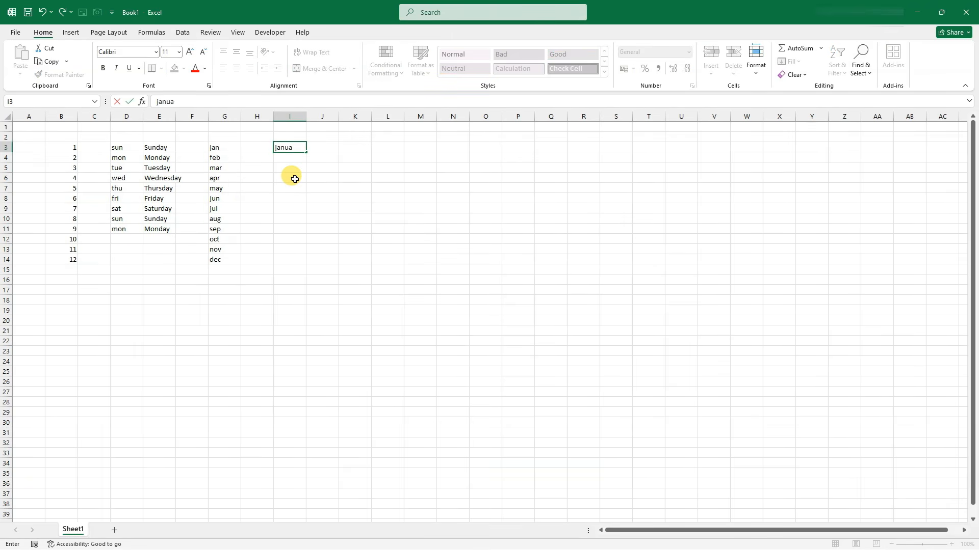
{"action": "type", "text": "ry"}
{"action": "key", "text": "Return"}
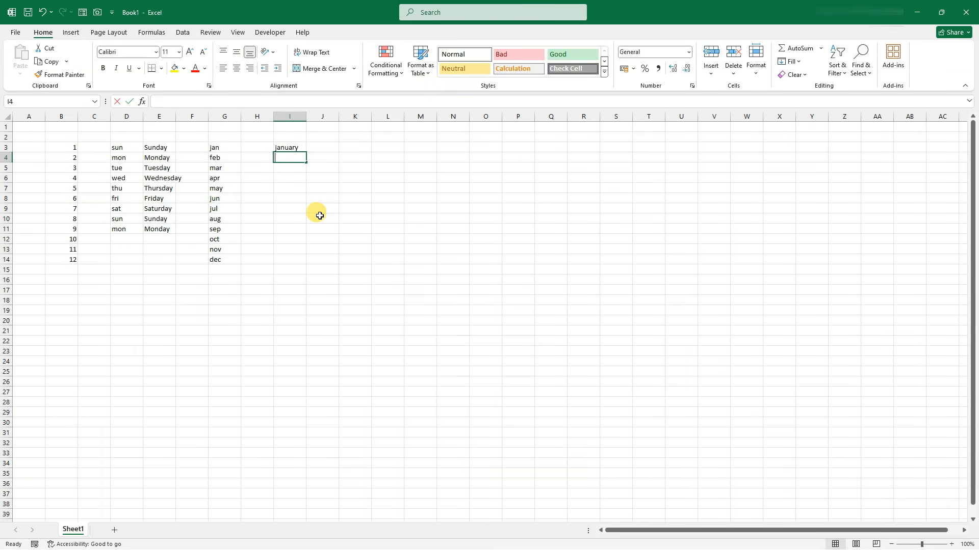
{"action": "type", "text": "february"}
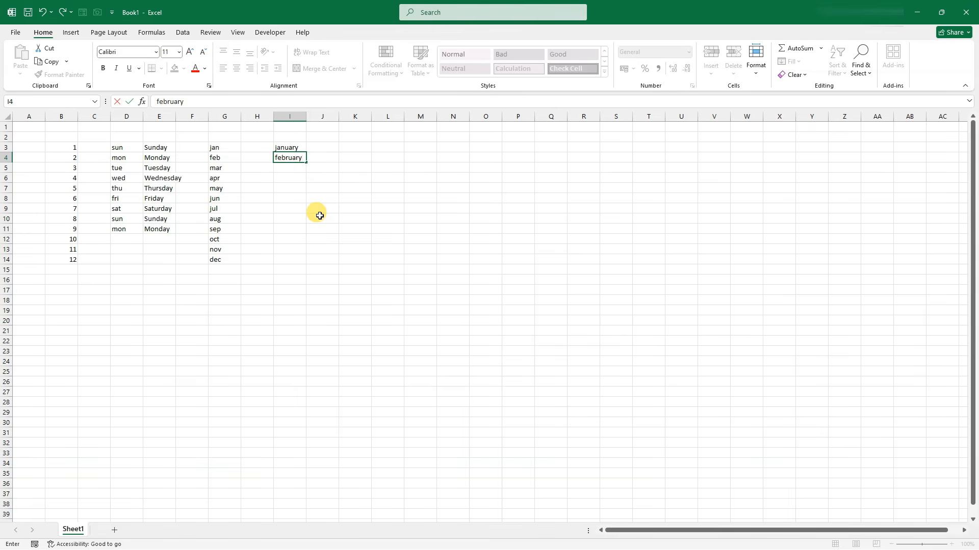
{"action": "key", "text": "Return"}
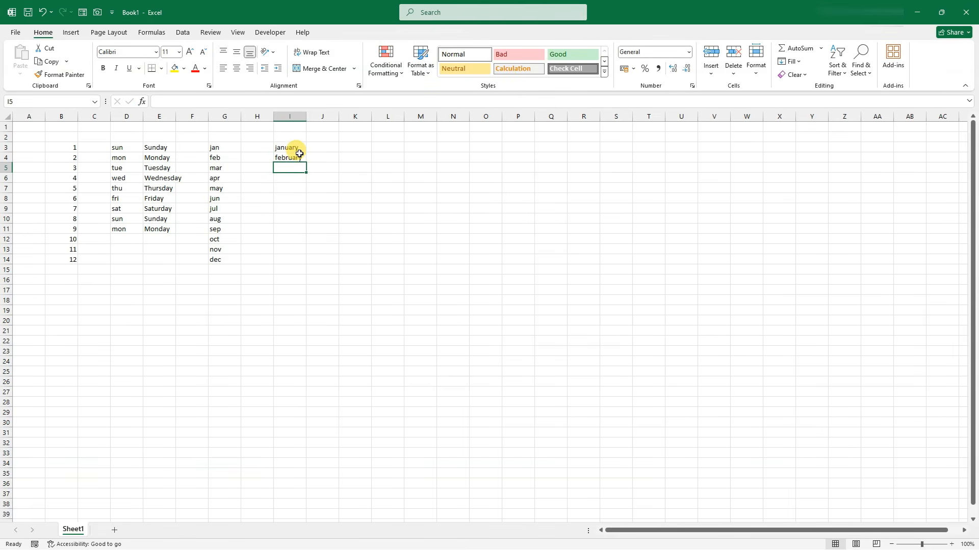
{"action": "left_click_drag", "start_coordinate": [291, 148], "coordinate": [300, 262]}
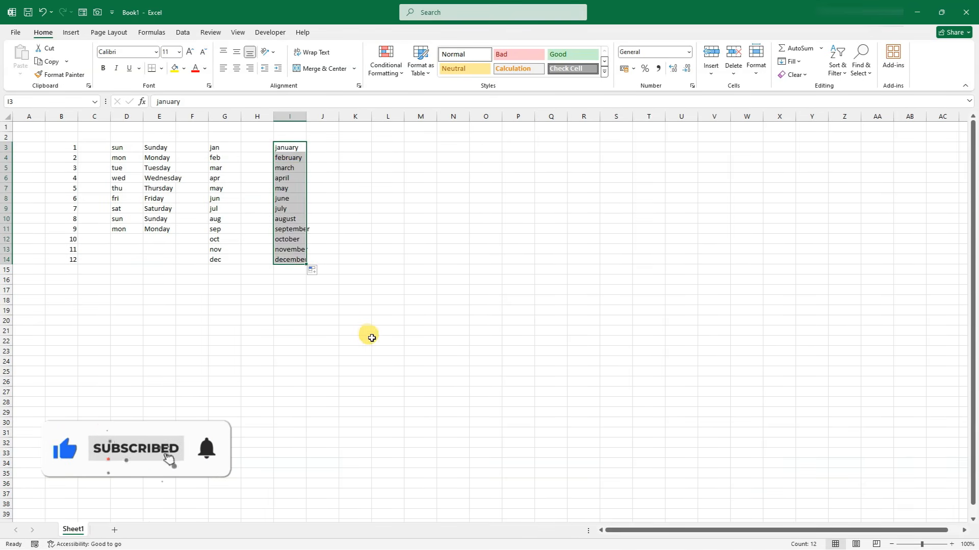
{"action": "left_click", "coordinate": [371, 337]}
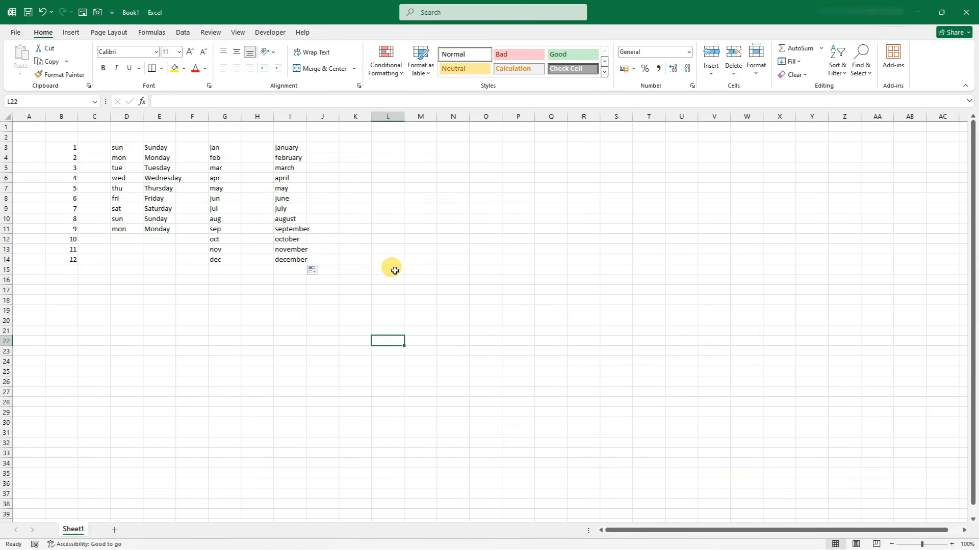
Enter 2 in K3 and 4 in K4, and AutoFill the multiples of 2 down through K12
{"action": "left_click", "coordinate": [352, 149]}
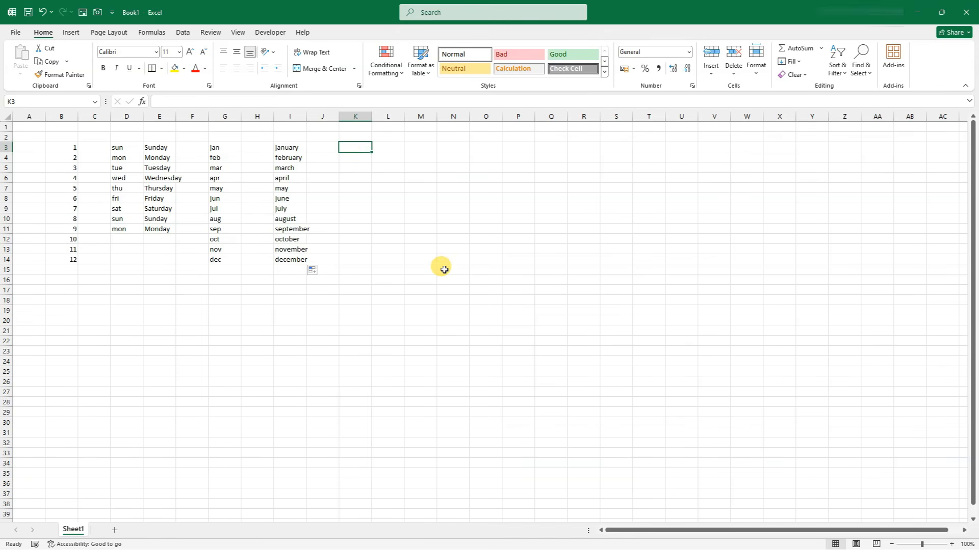
{"action": "type", "text": "2"}
{"action": "key", "text": "Return"}
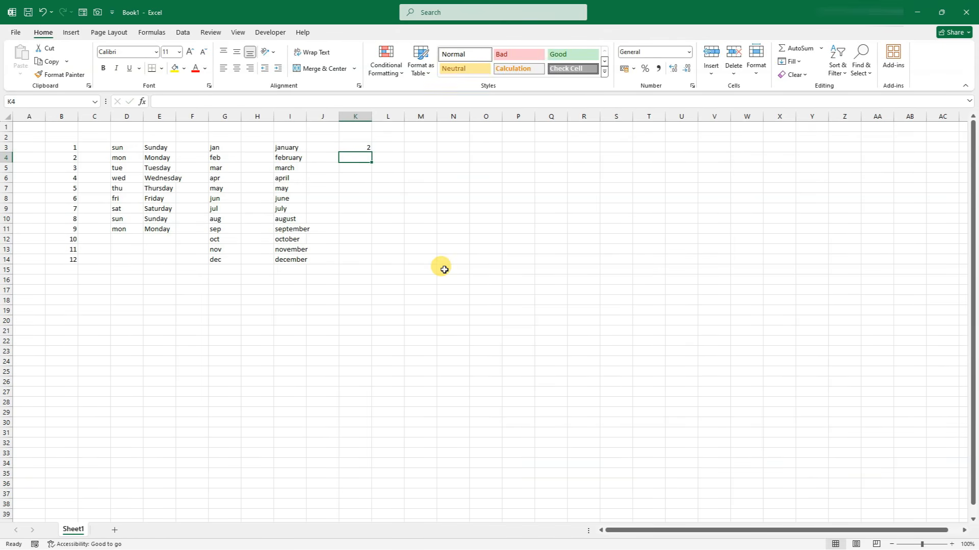
{"action": "type", "text": "4"}
{"action": "key", "text": "Return"}
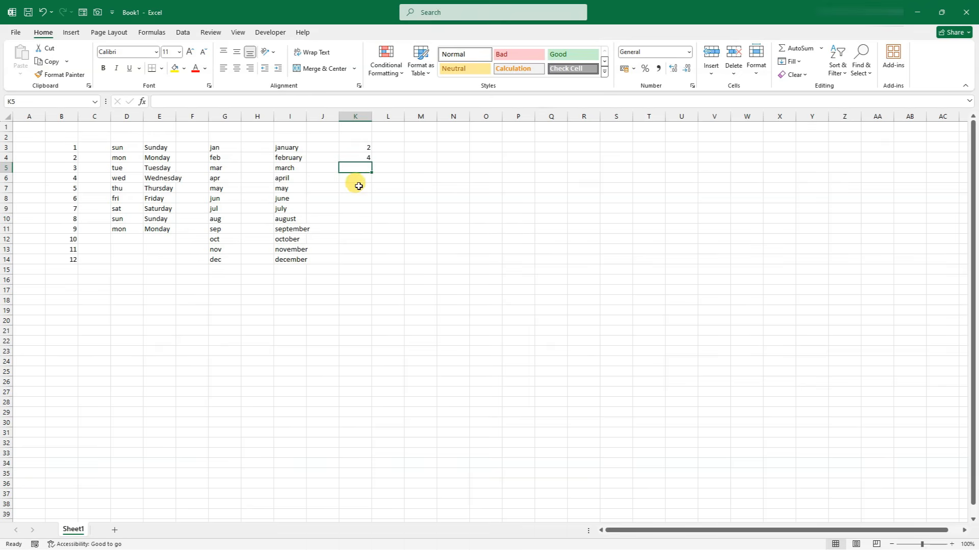
{"action": "left_click", "coordinate": [361, 146]}
{"action": "left_click_drag", "start_coordinate": [361, 146], "coordinate": [370, 244]}
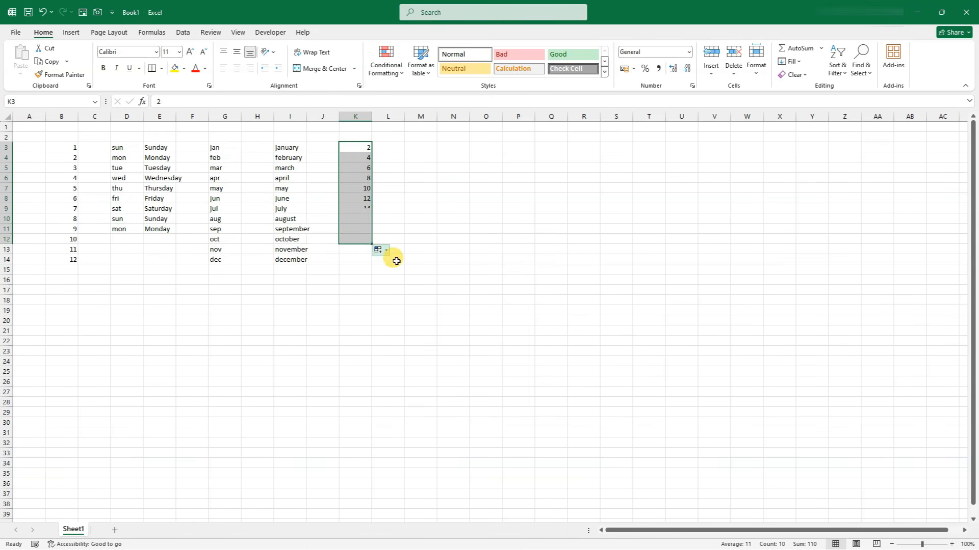
{"action": "left_click", "coordinate": [467, 322]}
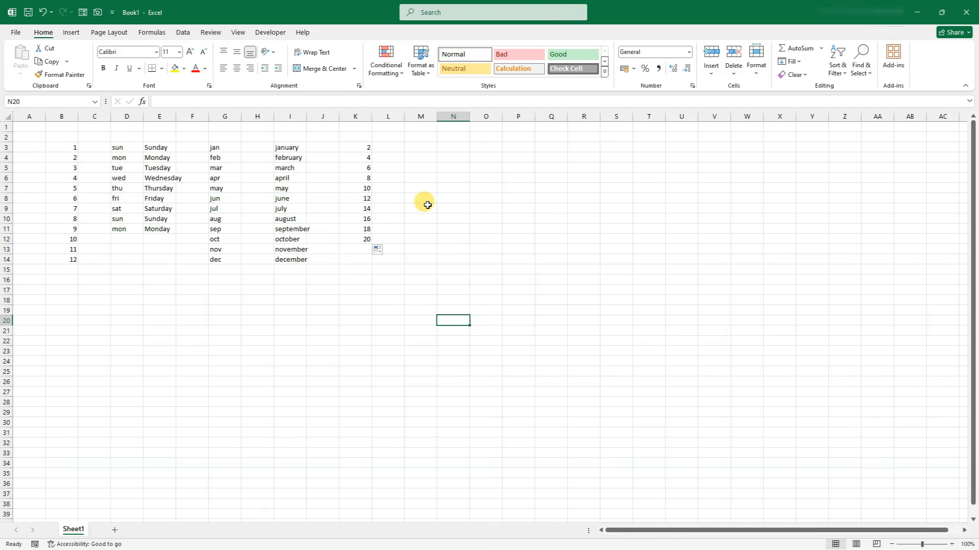
Enter 13 in M3 and 26 in M4, and AutoFill the multiples of 13 down through M12
{"action": "left_click", "coordinate": [413, 150]}
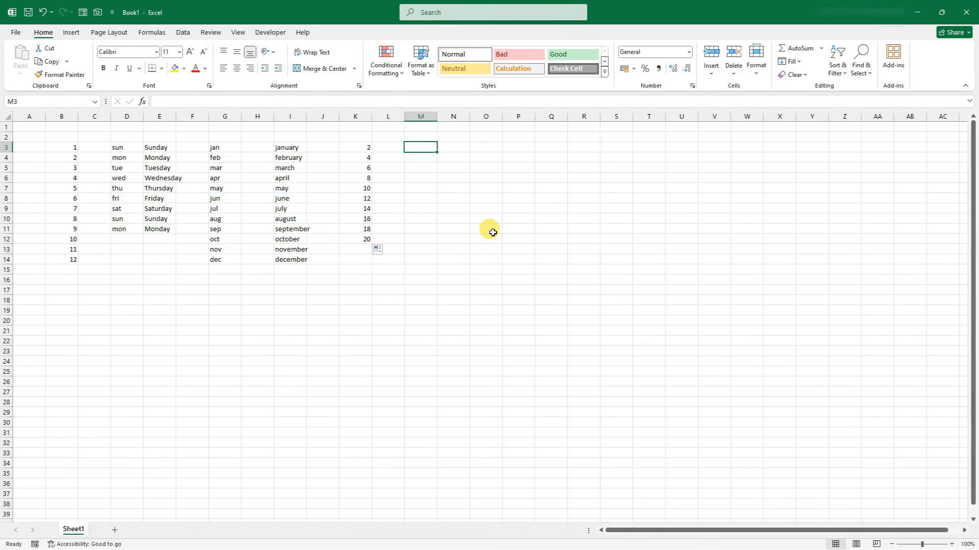
{"action": "type", "text": "13"}
{"action": "key", "text": "Return"}
{"action": "type", "text": "26"}
{"action": "key", "text": "Return"}
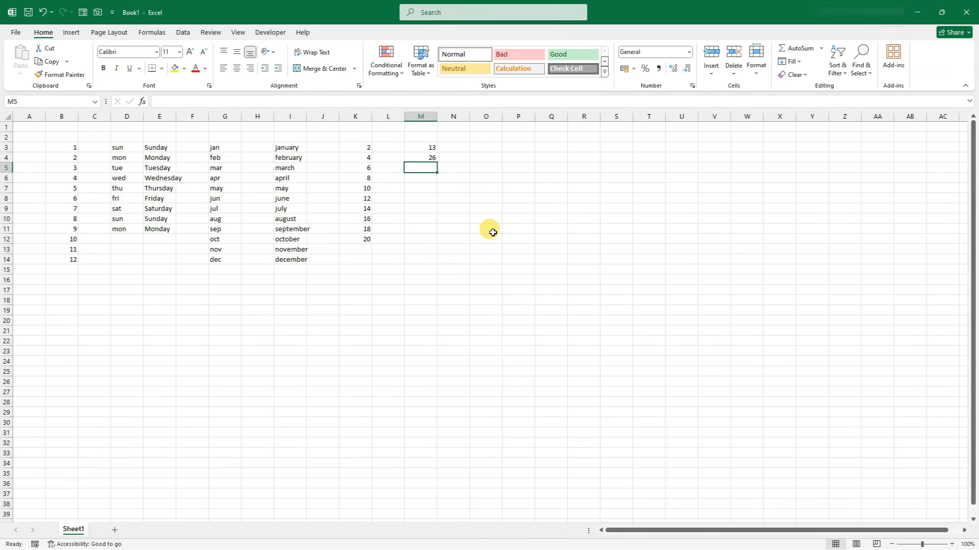
{"action": "left_click_drag", "start_coordinate": [421, 148], "coordinate": [437, 243]}
{"action": "left_click", "coordinate": [522, 310]}
Enter 19 in N3 and 38 in N4, and AutoFill the multiples of 19 down through N12
{"action": "left_click", "coordinate": [457, 147]}
{"action": "type", "text": "19"}
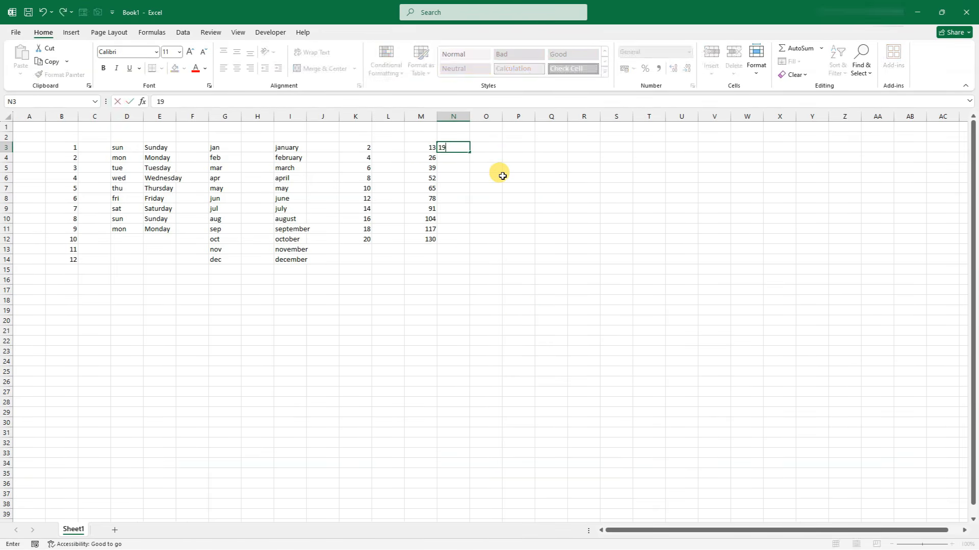
{"action": "key", "text": "Return"}
{"action": "type", "text": "38"}
{"action": "key", "text": "Return"}
{"action": "left_click_drag", "start_coordinate": [462, 146], "coordinate": [466, 244]}
{"action": "left_click", "coordinate": [509, 350]}
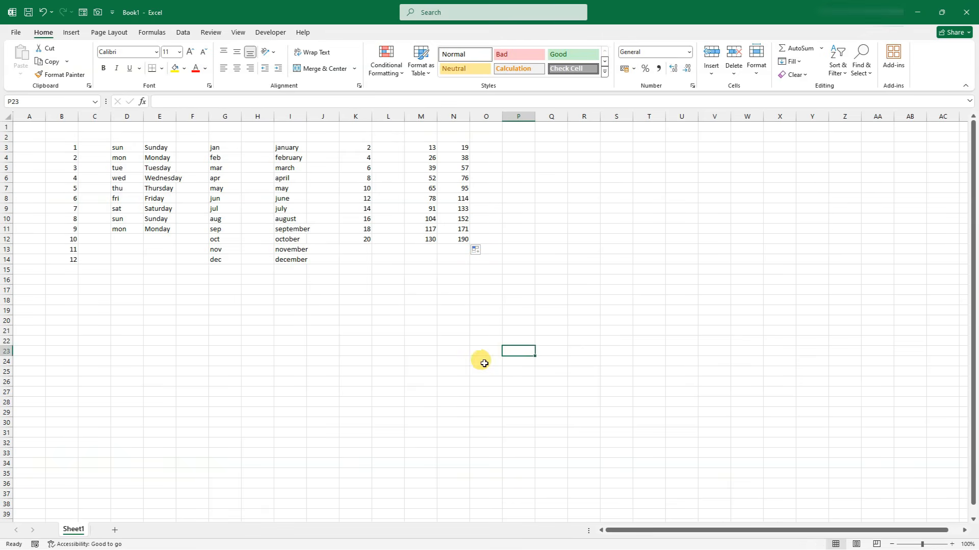
Enter 1 and 2 in P2:P3 and 11 and 12 in Q2:Q3, and AutoFill the number series across and down from these cells
{"action": "left_click", "coordinate": [518, 136]}
{"action": "type", "text": "1"}
{"action": "key", "text": "Return"}
{"action": "type", "text": "2"}
{"action": "key", "text": "Return"}
{"action": "left_click", "coordinate": [549, 135]}
{"action": "type", "text": "11"}
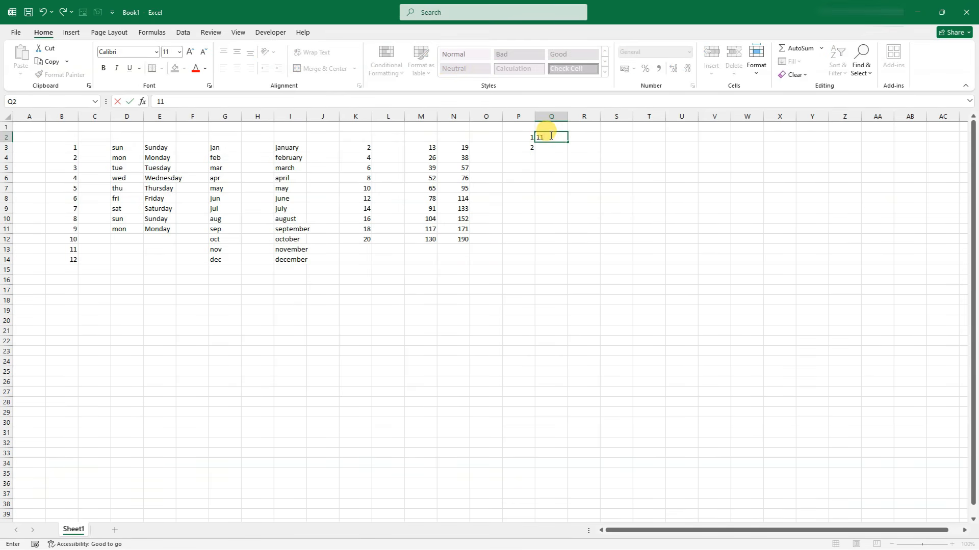
{"action": "key", "text": "Return"}
{"action": "type", "text": "12"}
{"action": "left_click_drag", "start_coordinate": [524, 136], "coordinate": [813, 240]}
{"action": "left_click", "coordinate": [739, 321]}
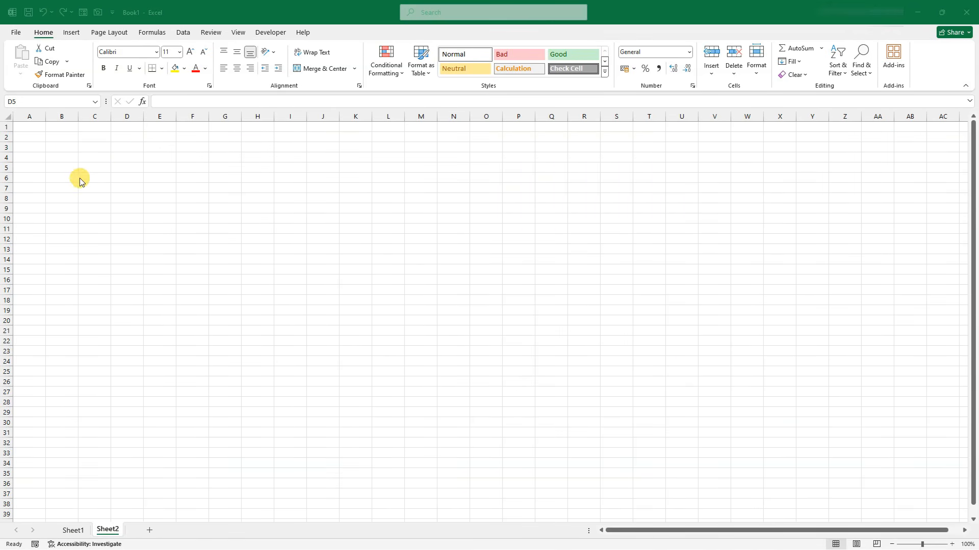
Enter computer expert in D4 of Sheet2, and widen column D slightly
{"action": "left_click", "coordinate": [125, 157]}
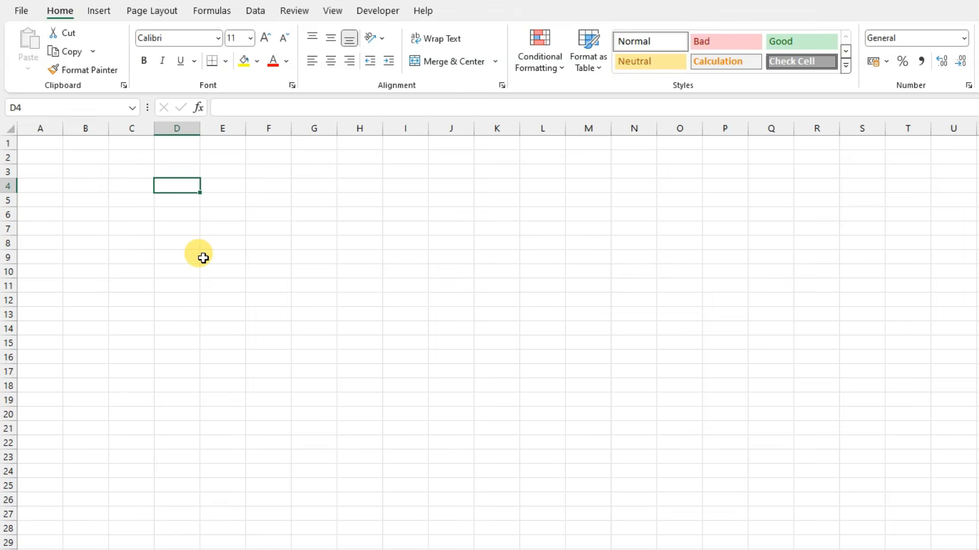
{"action": "type", "text": "computer expert"}
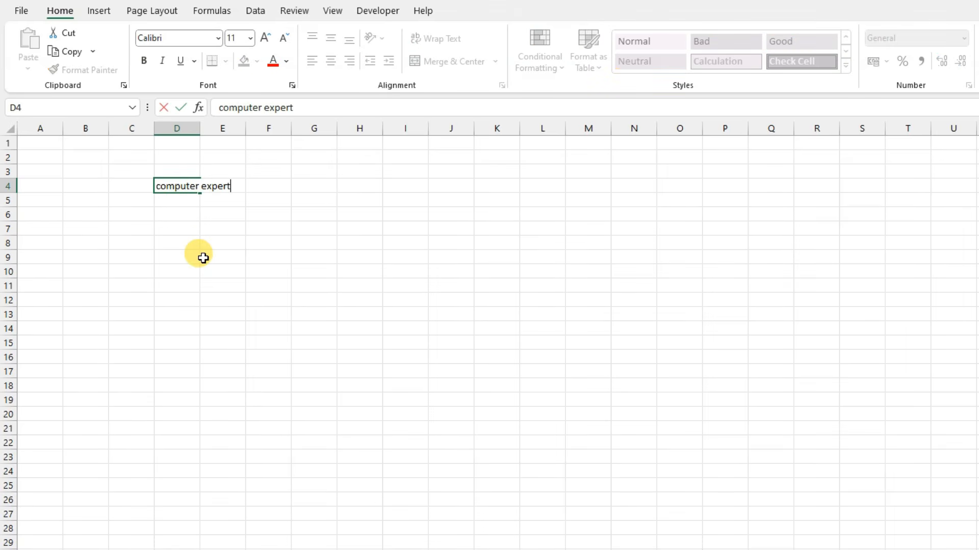
{"action": "key", "text": "Return"}
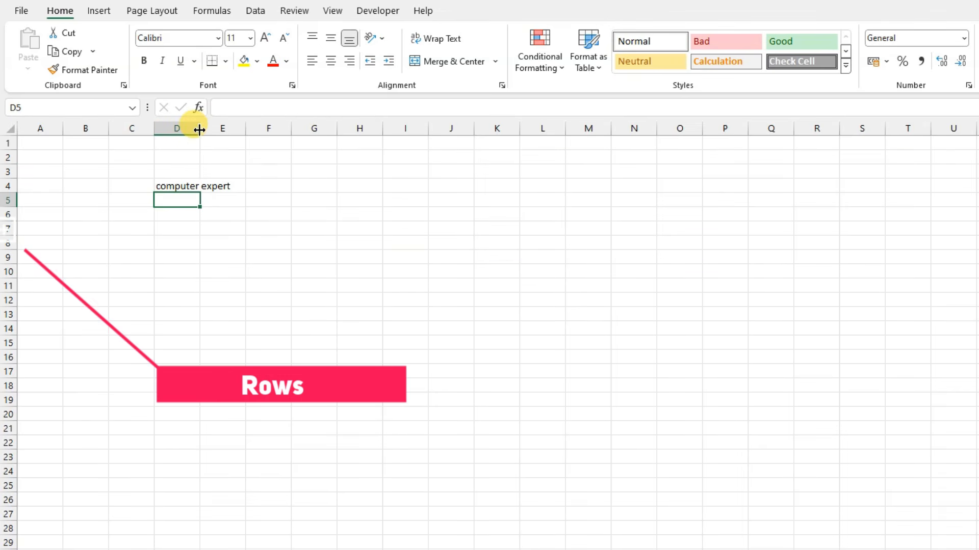
{"action": "mouse_move", "coordinate": [199, 130]}
{"action": "left_mouse_down"}
{"action": "mouse_move", "coordinate": [220, 130]}
{"action": "mouse_move", "coordinate": [197, 128]}
{"action": "mouse_move", "coordinate": [207, 129]}
{"action": "left_mouse_up"}
{"action": "left_click_drag", "start_coordinate": [9, 192], "coordinate": [11, 191]}
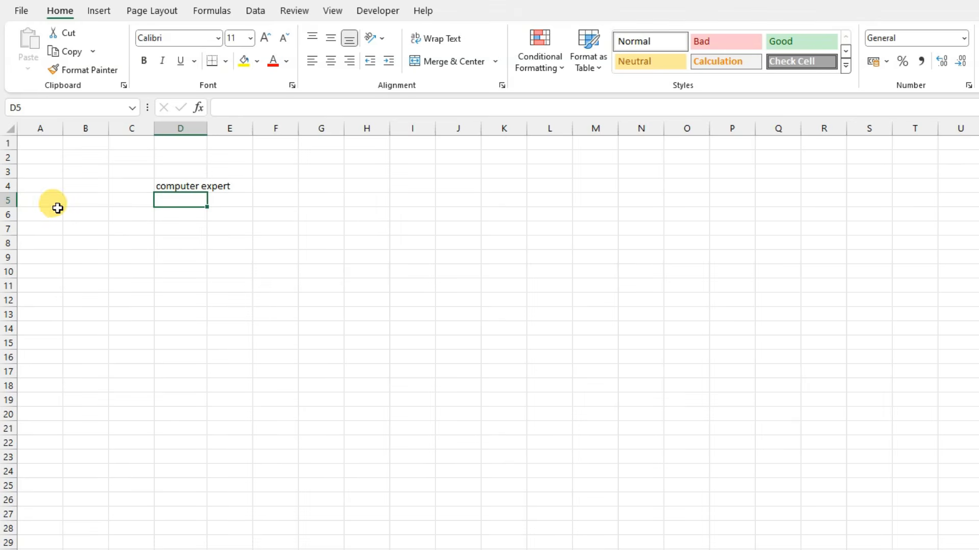
Widen column F by moving its boundary with column G
{"action": "left_click", "coordinate": [185, 184]}
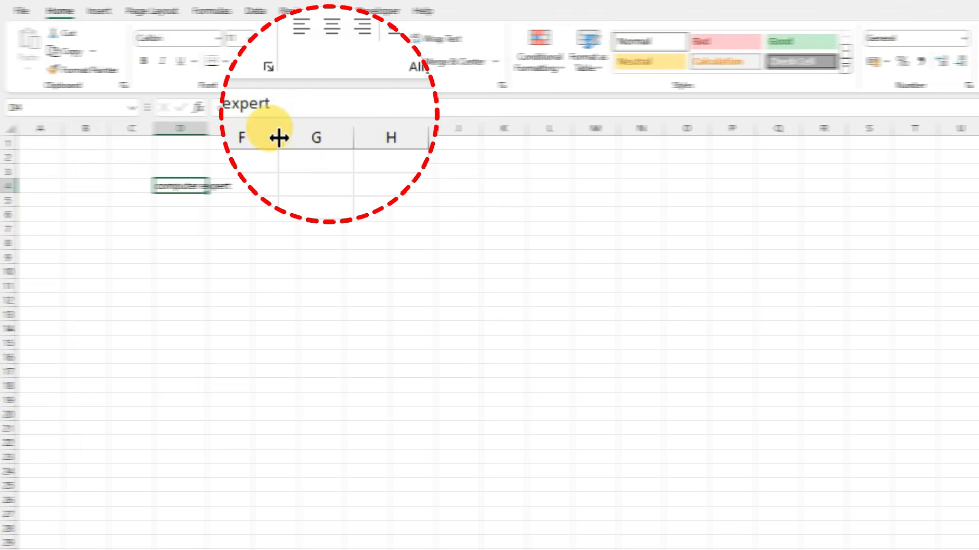
{"action": "left_click_drag", "start_coordinate": [278, 138], "coordinate": [279, 138]}
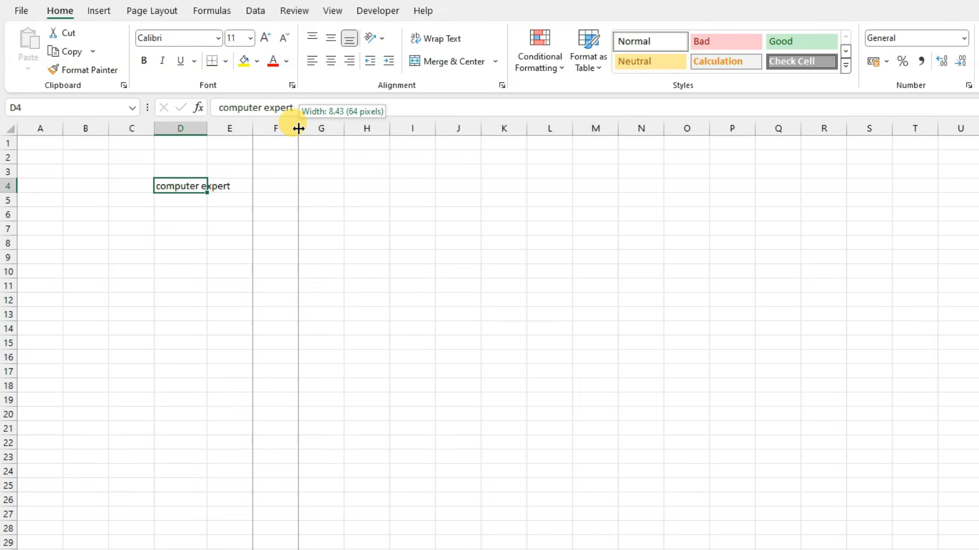
{"action": "mouse_move", "coordinate": [299, 128]}
{"action": "left_mouse_down"}
{"action": "mouse_move", "coordinate": [342, 128]}
{"action": "mouse_move", "coordinate": [303, 127]}
{"action": "left_mouse_up"}
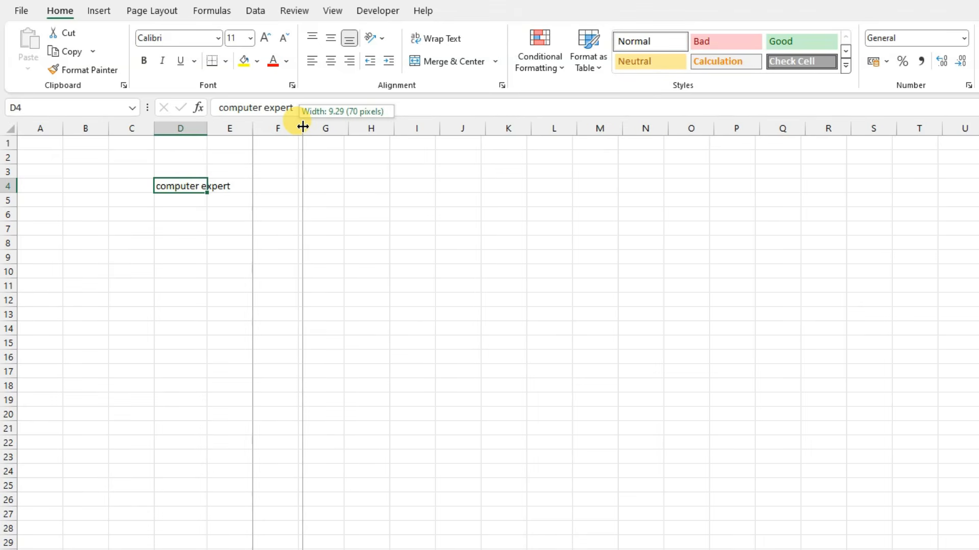
{"action": "mouse_move", "coordinate": [302, 127]}
{"action": "left_mouse_down"}
{"action": "mouse_move", "coordinate": [323, 125]}
{"action": "mouse_move", "coordinate": [315, 127]}
{"action": "left_mouse_up"}
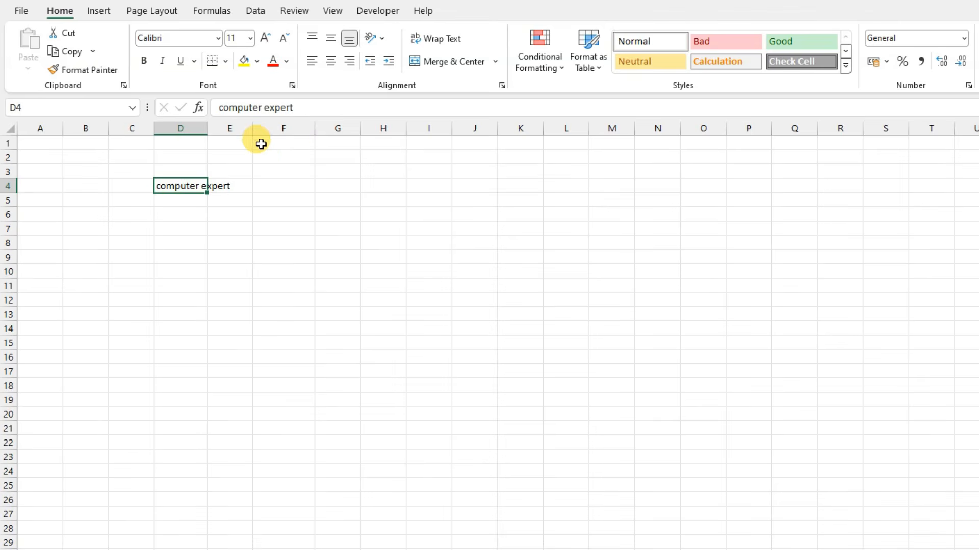
Select columns F through L as one continuous range, and clear the selection
{"action": "left_click", "coordinate": [284, 170]}
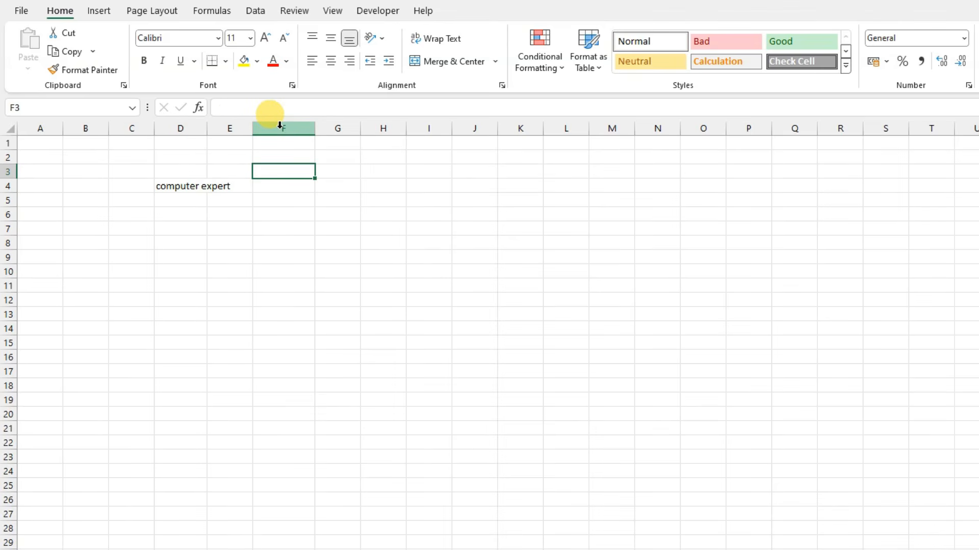
{"action": "left_click", "coordinate": [280, 125]}
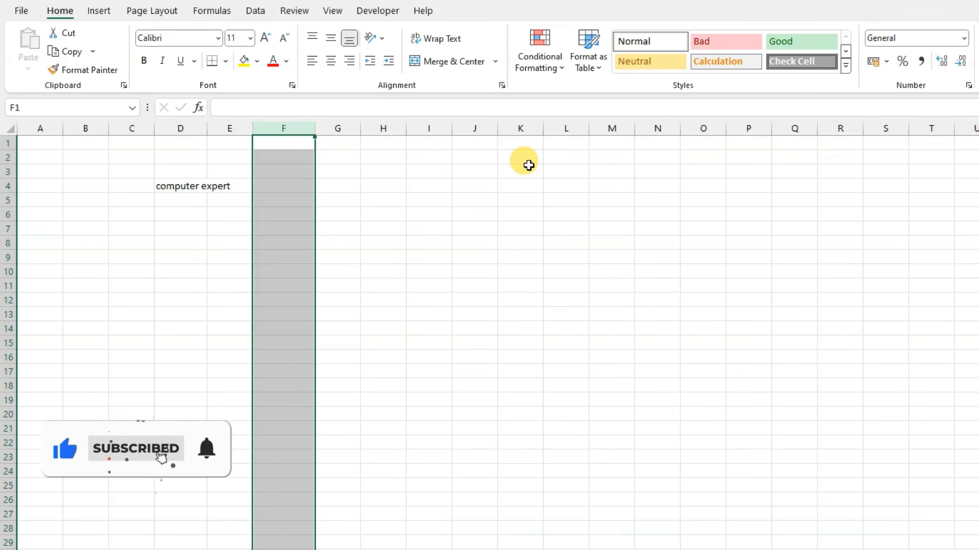
{"action": "left_click", "coordinate": [559, 124], "text": "shift"}
{"action": "left_click", "coordinate": [566, 125], "text": "shift"}
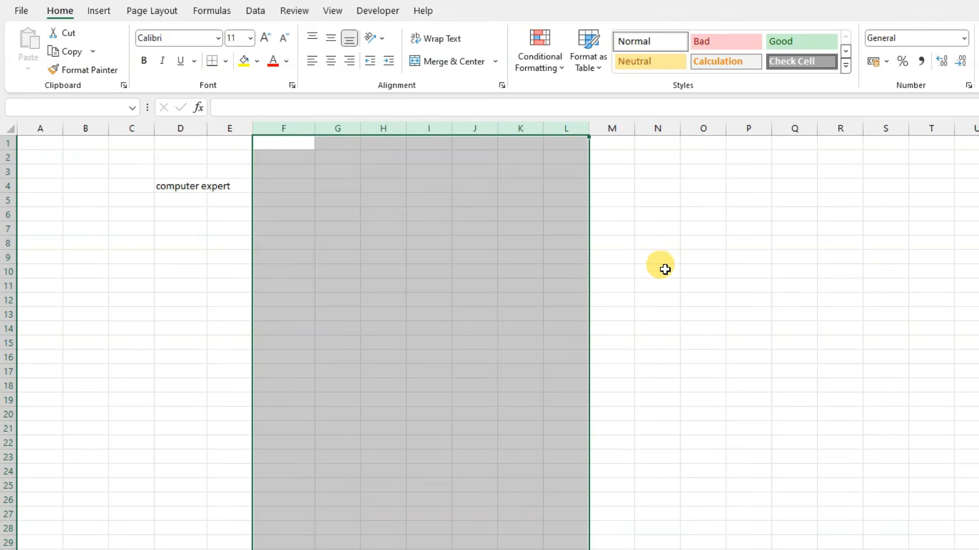
{"action": "left_click", "coordinate": [638, 240]}
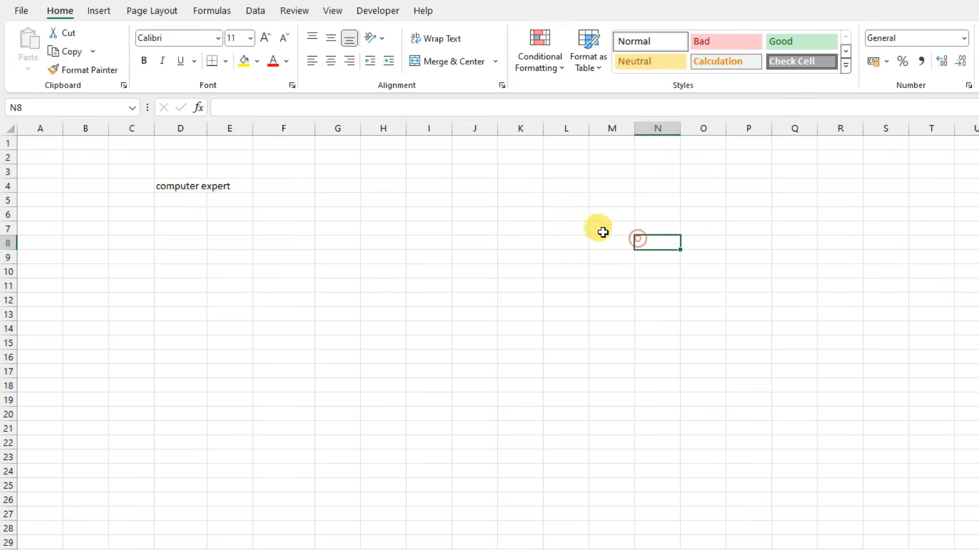
Select columns F through L and narrow them together to a width of about 3.86
{"action": "left_click", "coordinate": [298, 125]}
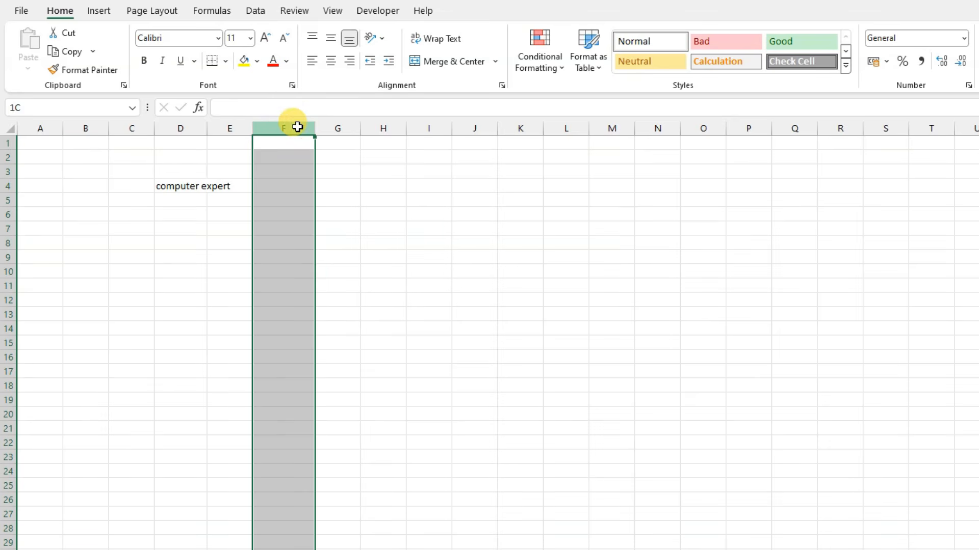
{"action": "left_click_drag", "start_coordinate": [297, 127], "coordinate": [575, 127]}
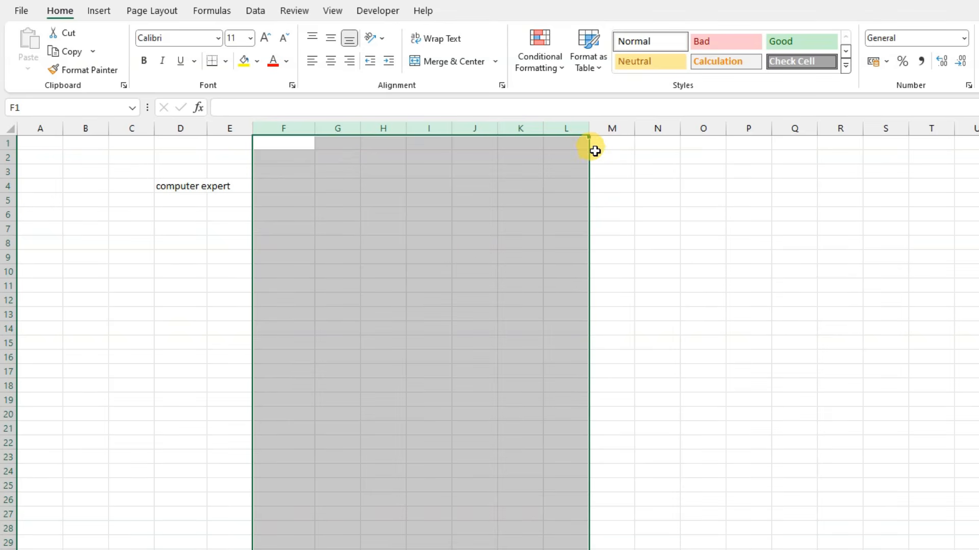
{"action": "left_click_drag", "start_coordinate": [587, 126], "coordinate": [564, 129]}
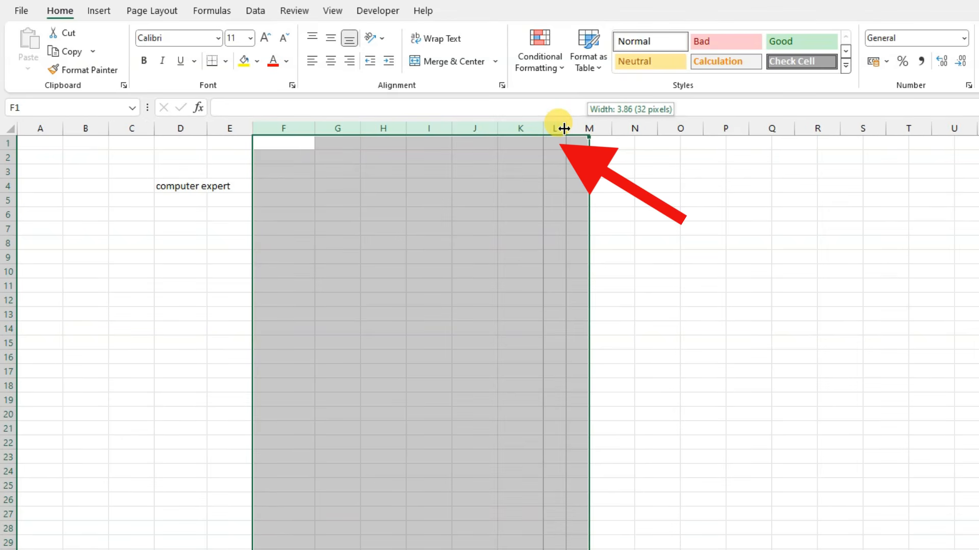
{"action": "left_click_drag", "start_coordinate": [564, 128], "coordinate": [563, 127]}
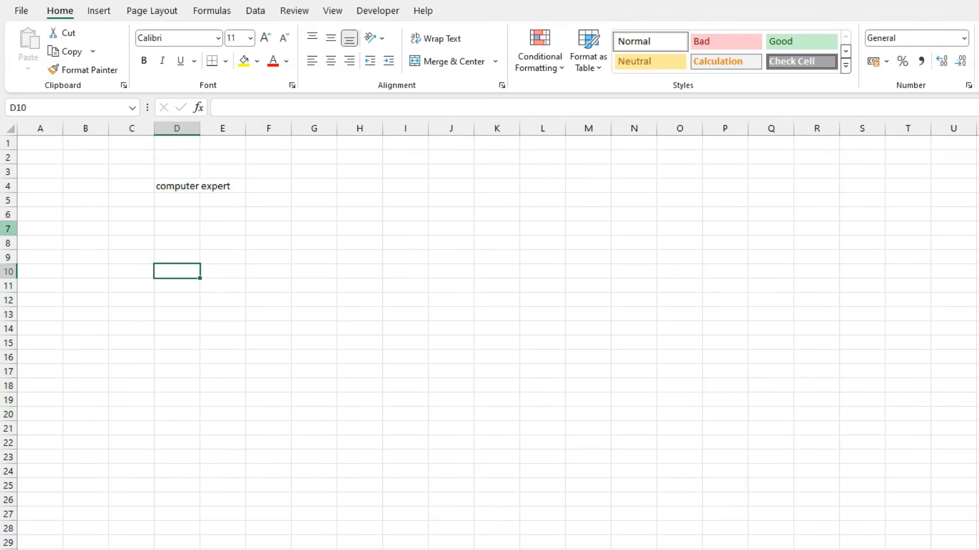
Increase the height of rows 7 through 17 together, and undo the height change
{"action": "left_click", "coordinate": [7, 229]}
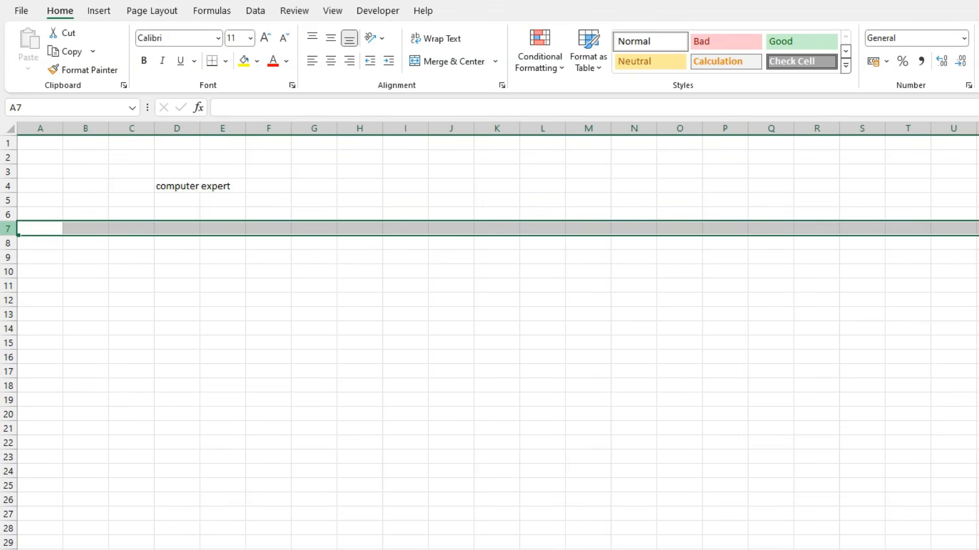
{"action": "left_click_drag", "start_coordinate": [7, 229], "coordinate": [9, 380]}
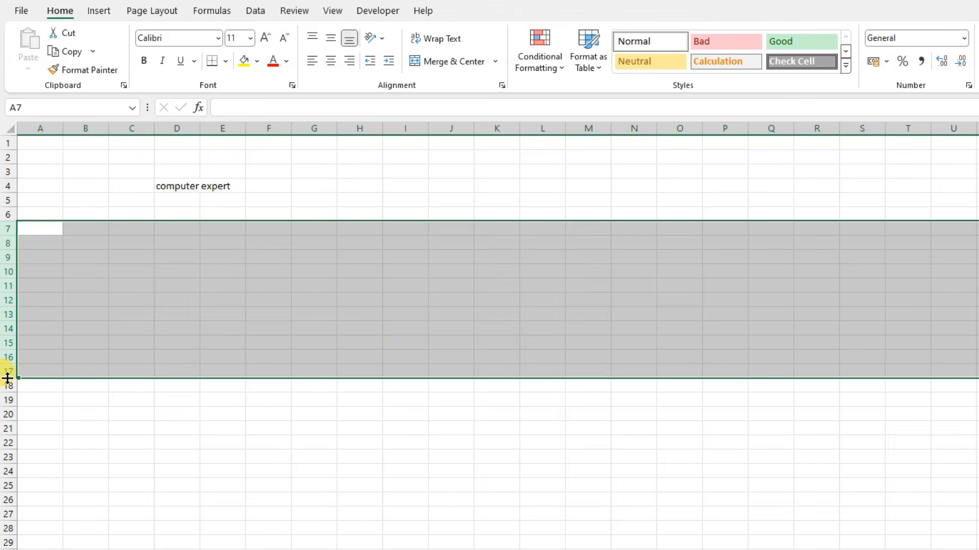
{"action": "left_click_drag", "start_coordinate": [7, 378], "coordinate": [9, 408]}
{"action": "left_click", "coordinate": [267, 371]}
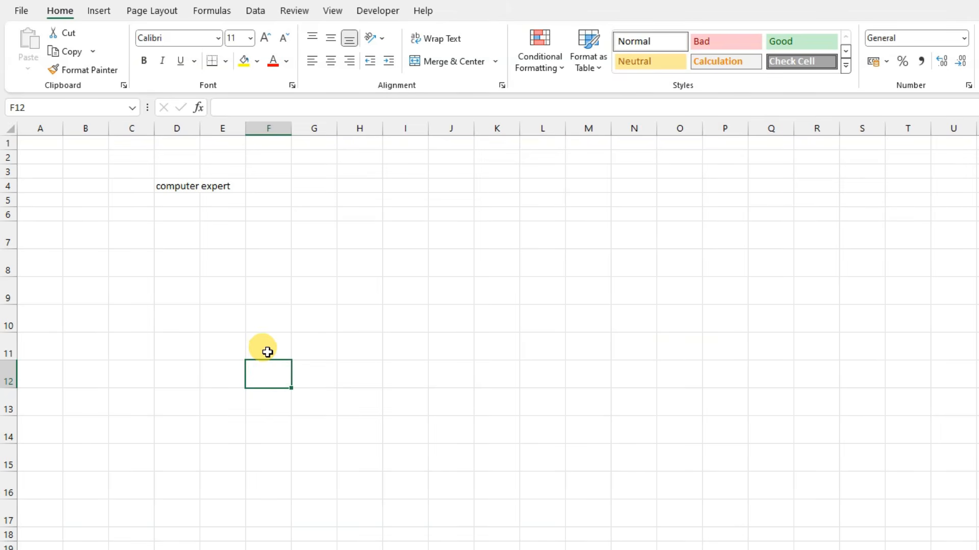
{"action": "key", "text": "ctrl+z"}
{"action": "left_click", "coordinate": [339, 326]}
AutoFit column D to the width of the text in D4
{"action": "left_click", "coordinate": [158, 185]}
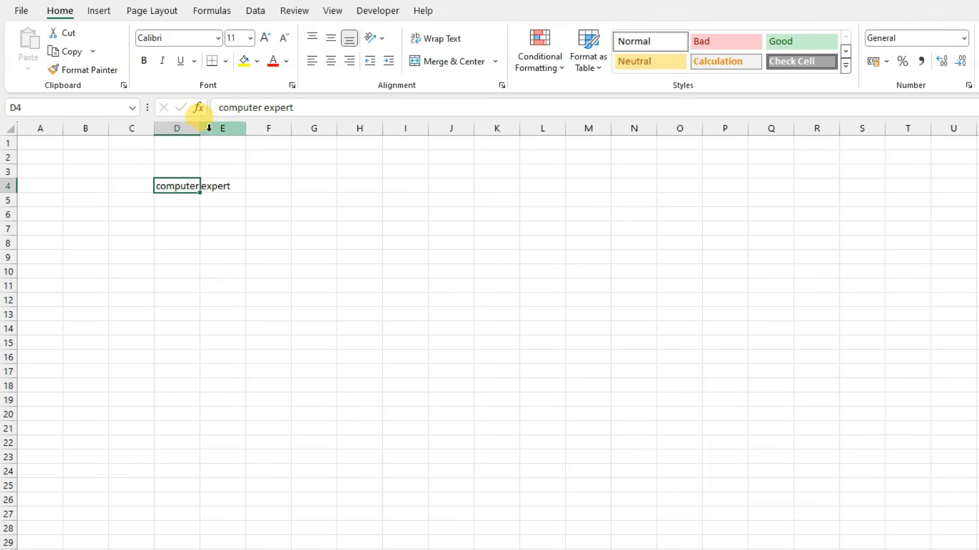
{"action": "left_click", "coordinate": [204, 253]}
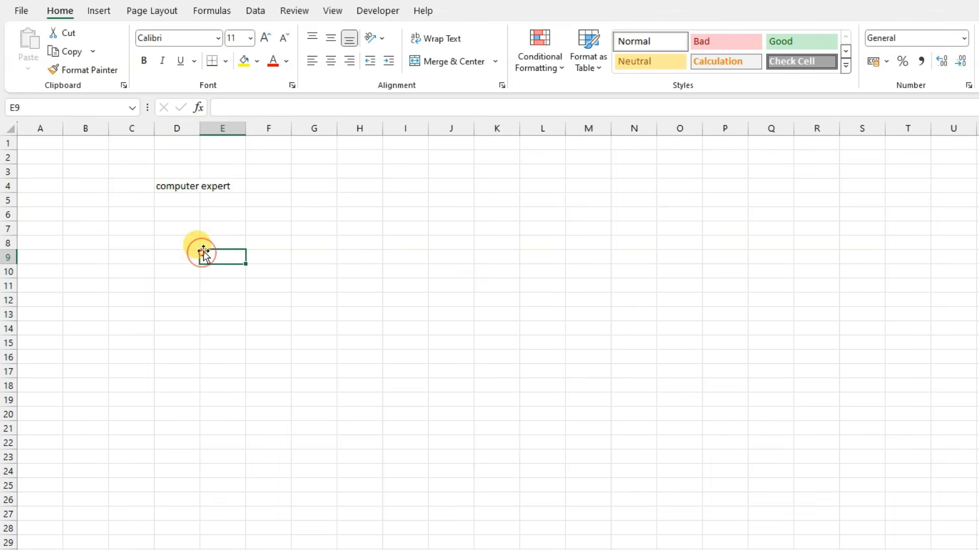
{"action": "left_click", "coordinate": [184, 186]}
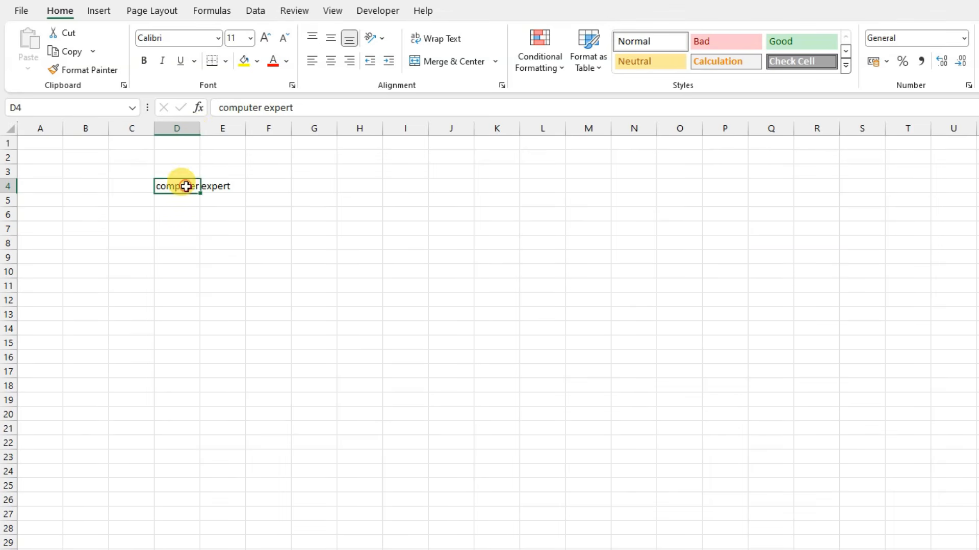
{"action": "double_click", "coordinate": [201, 129]}
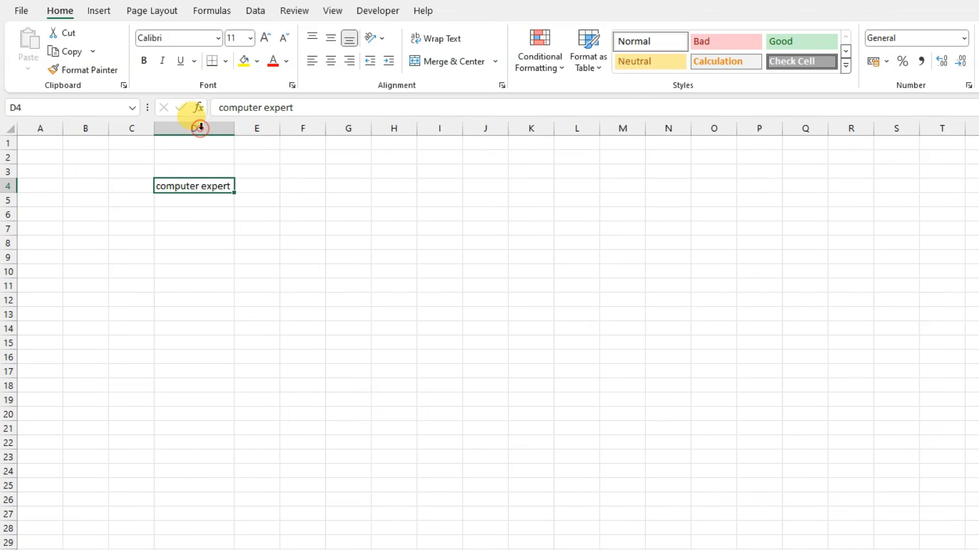
{"action": "left_click", "coordinate": [201, 225]}
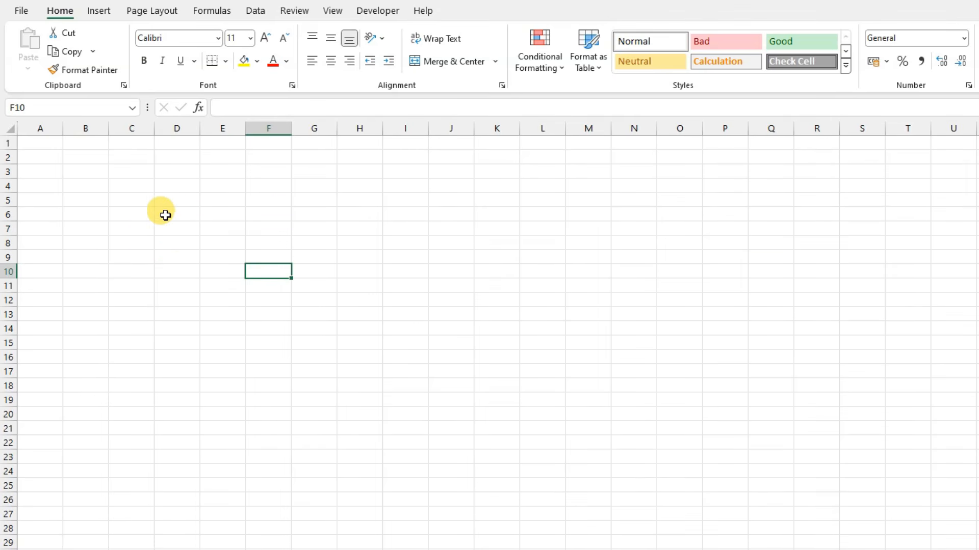
Enter computer in cell E5 of the empty sheet
{"action": "left_click", "coordinate": [218, 201]}
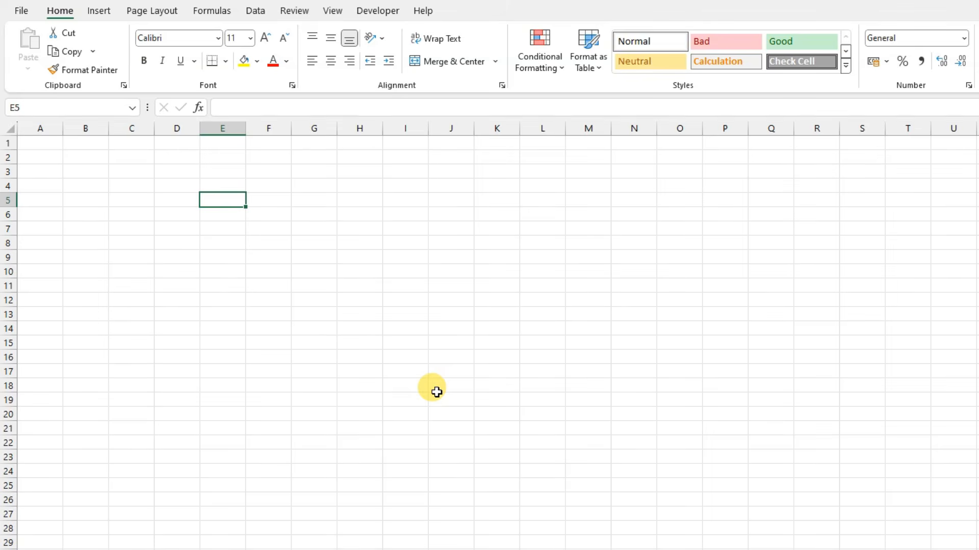
{"action": "type", "text": "computer"}
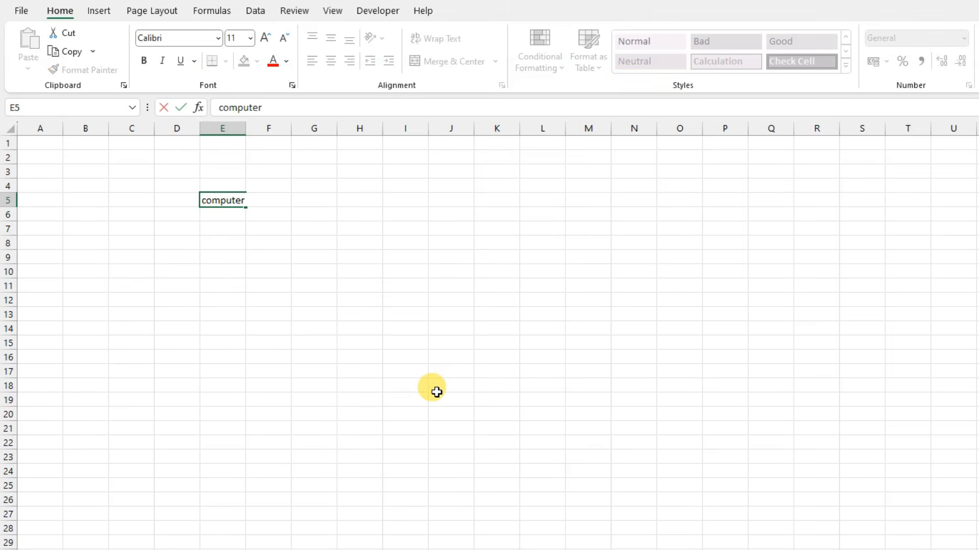
{"action": "key", "text": "Return"}
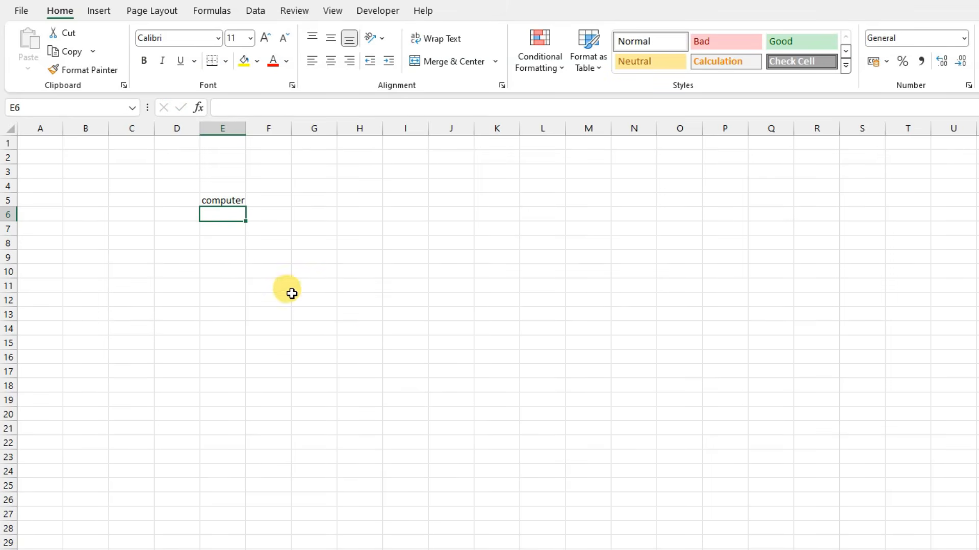
Overwrite the content of E5 with expert
{"action": "left_click", "coordinate": [231, 202]}
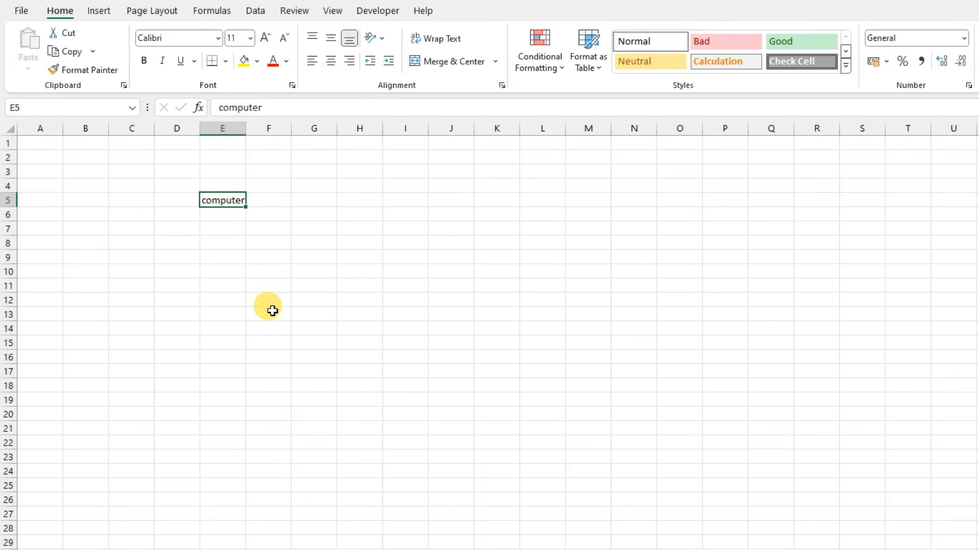
{"action": "type", "text": "expert"}
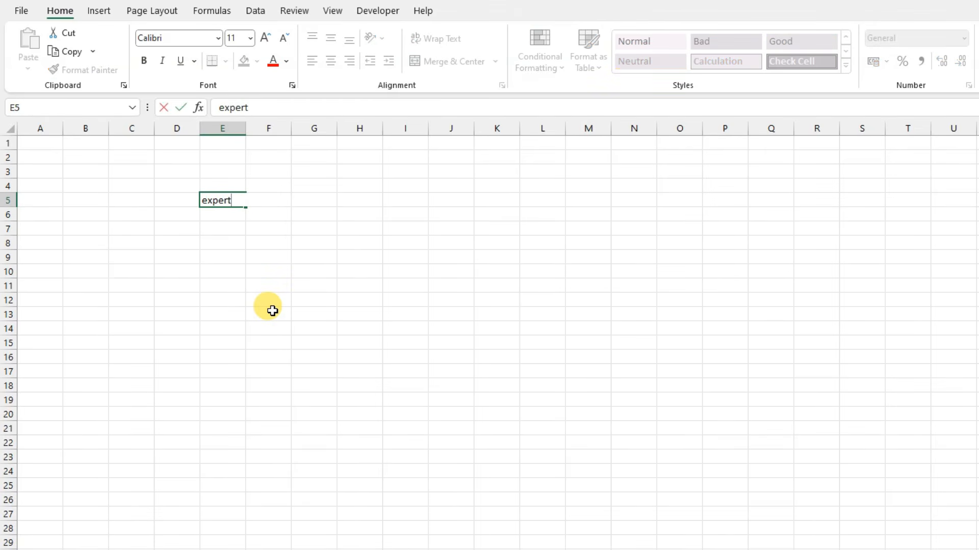
{"action": "key", "text": "Return"}
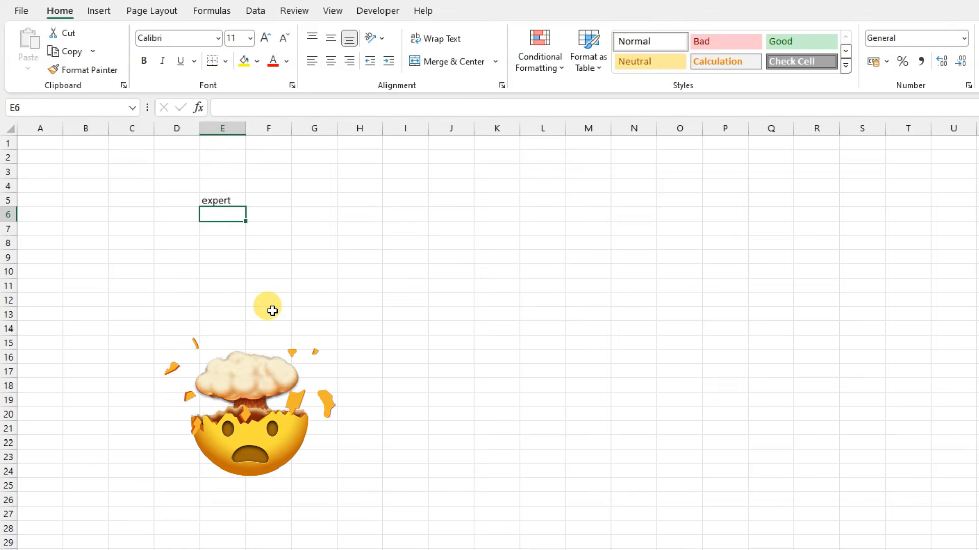
Replace the content of E5 with the full text computer expert
{"action": "left_click", "coordinate": [222, 200]}
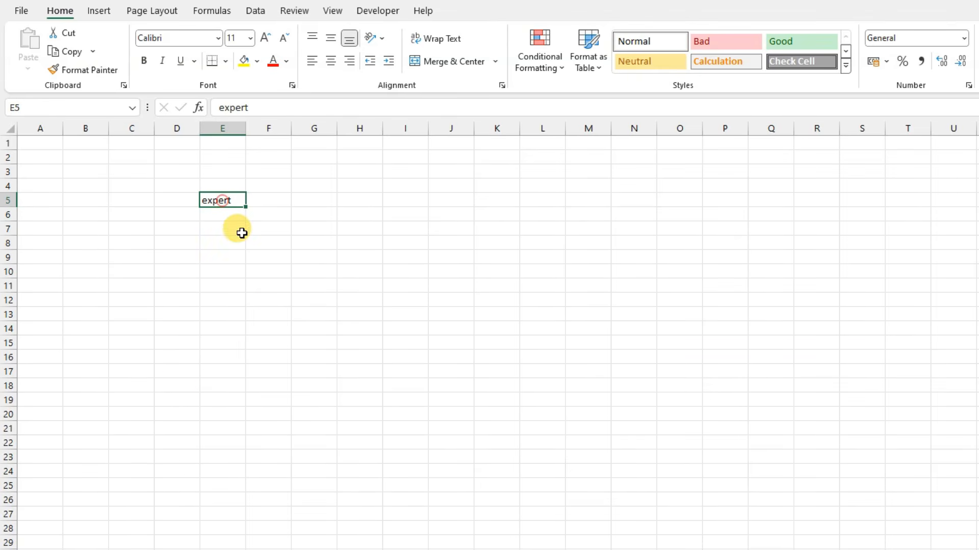
{"action": "type", "text": "computer"}
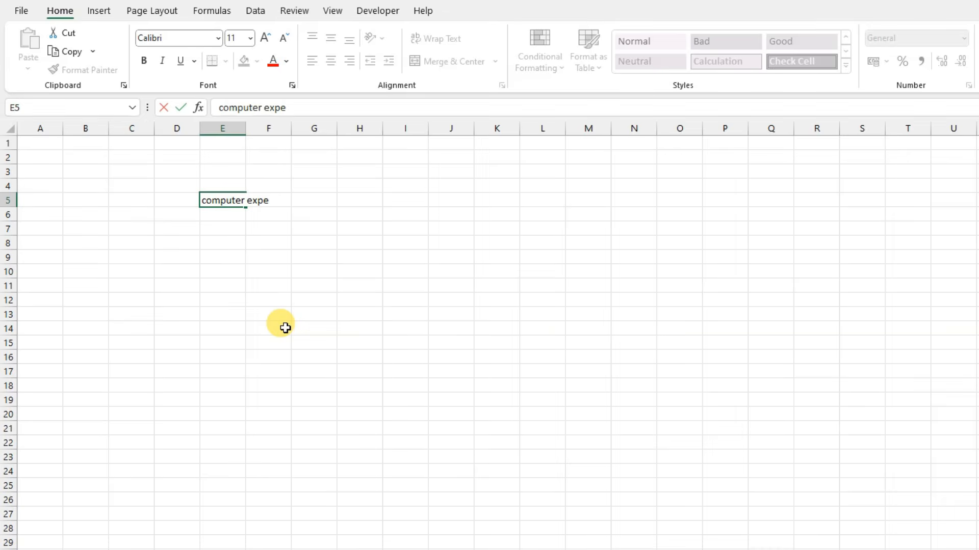
{"action": "key", "text": "Return"}
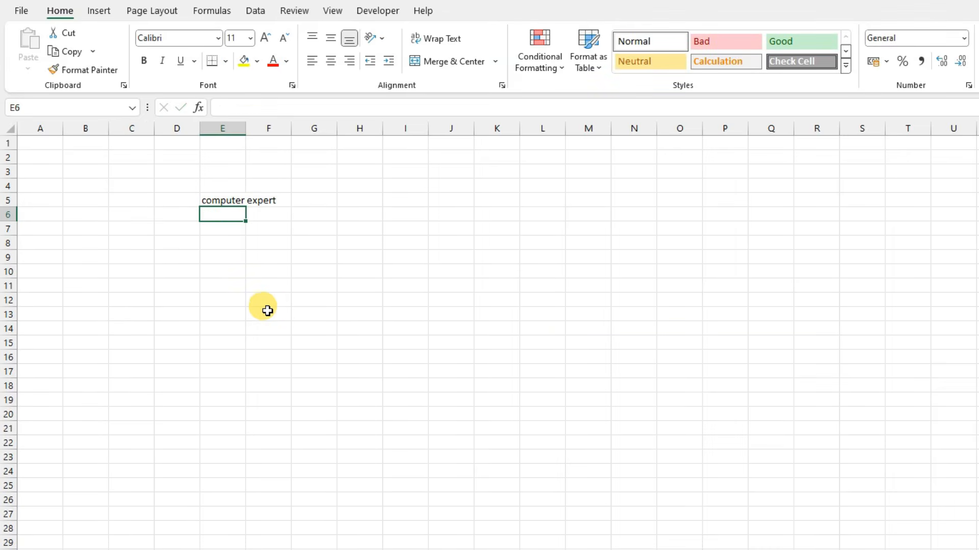
Undo the last entry in E5 and append expert to computer directly inside the cell
{"action": "key", "text": "ctrl+z"}
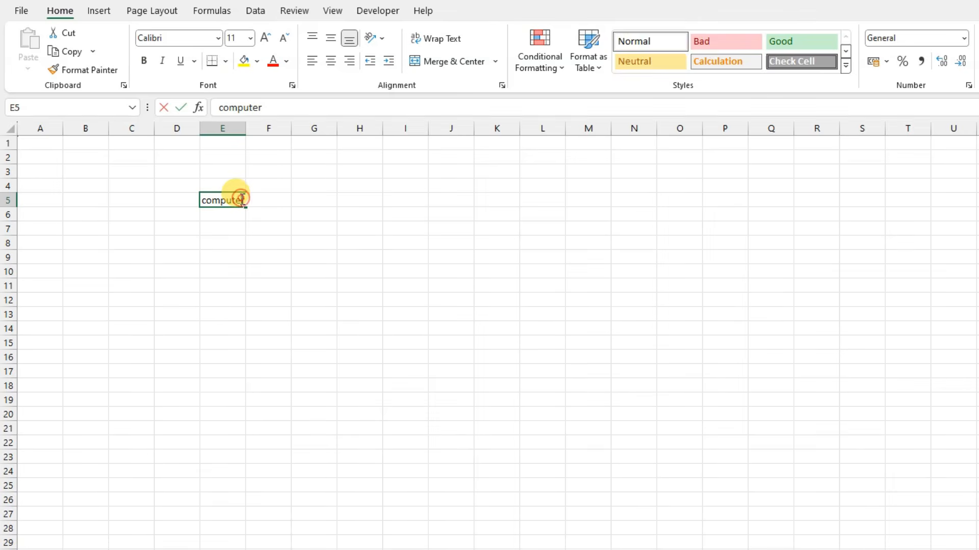
{"action": "double_click", "coordinate": [241, 199]}
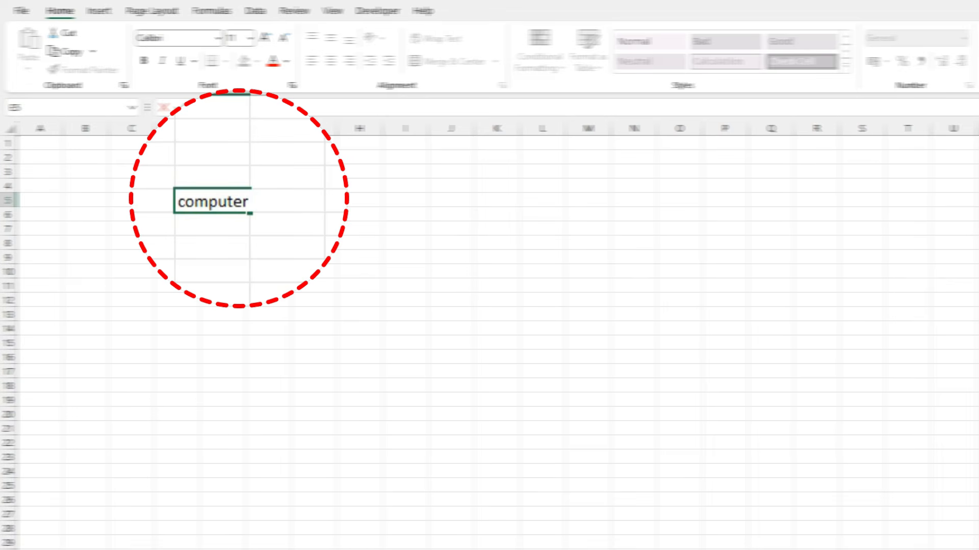
{"action": "key", "text": "Return"}
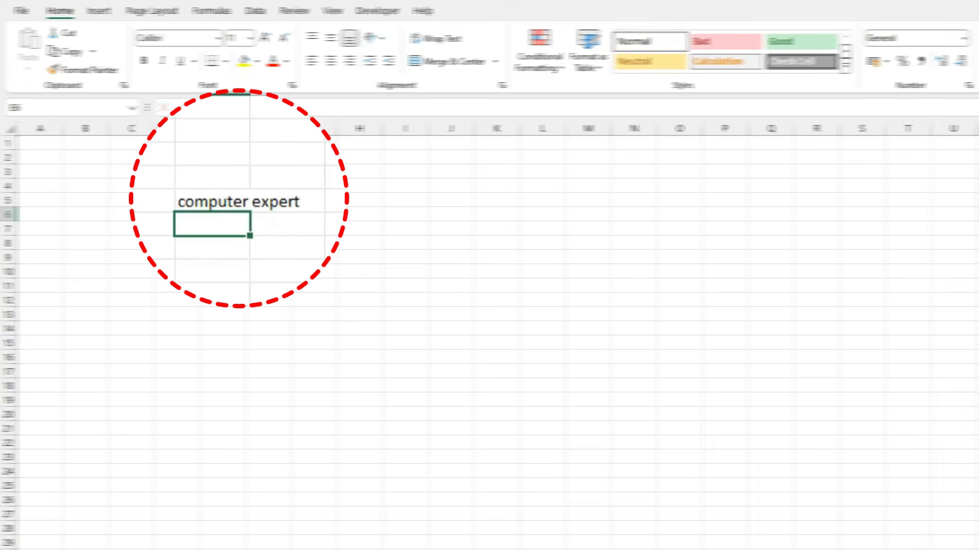
Undo the appended word in E5 and add expert after computer again by editing the selected cell
{"action": "key", "text": "ctrl+z"}
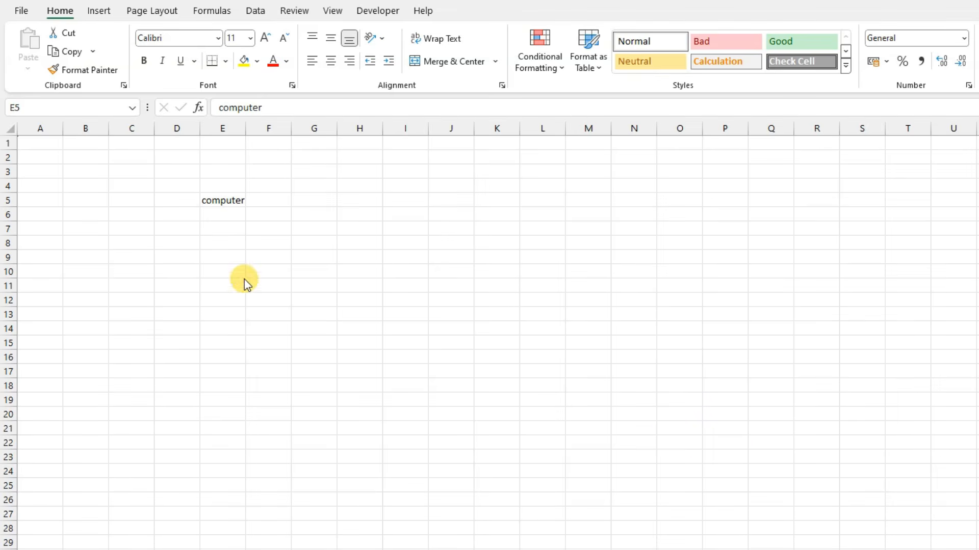
{"action": "left_click", "coordinate": [227, 200]}
{"action": "key", "text": "F2"}
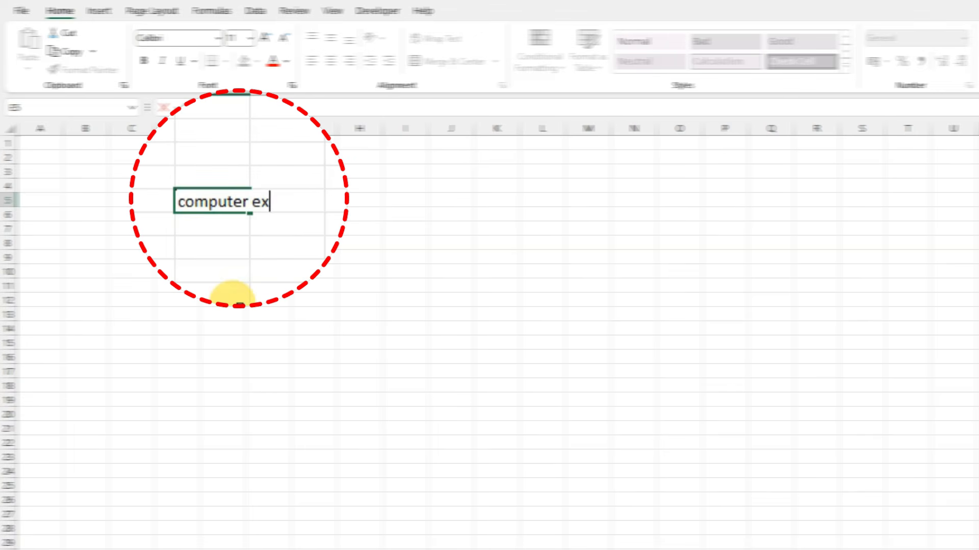
{"action": "key", "text": "Return"}
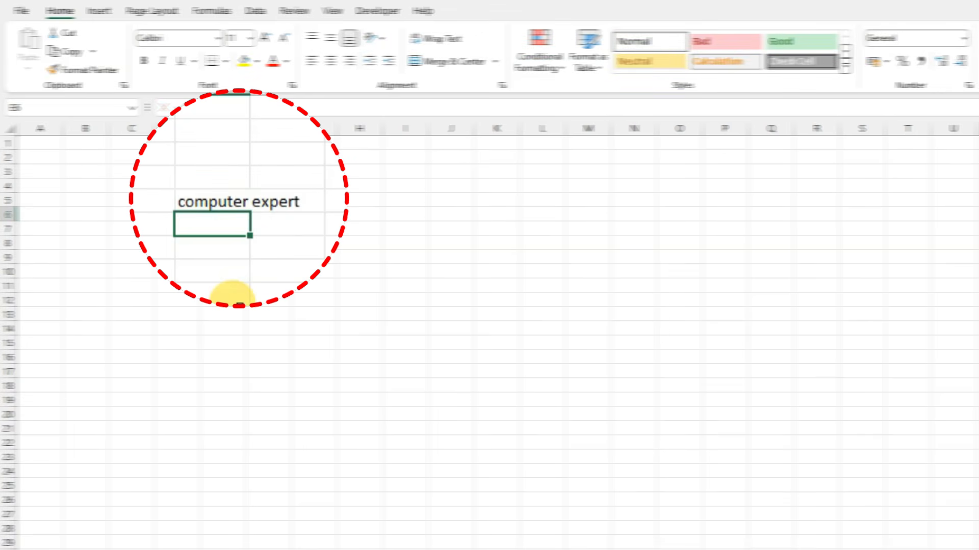
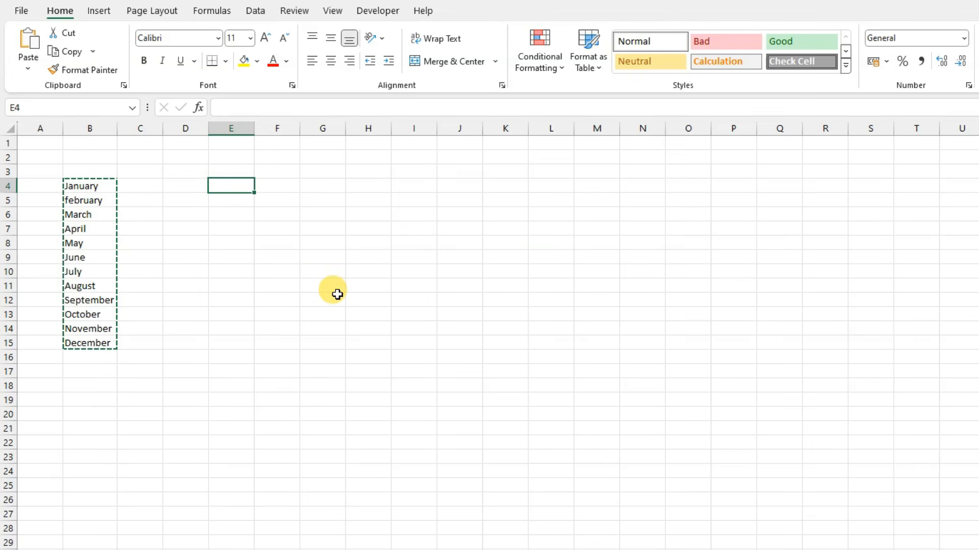
Paste the month list cut from B4:B15 into E4 and widen column E to fit the month names
{"action": "left_click", "coordinate": [29, 44]}
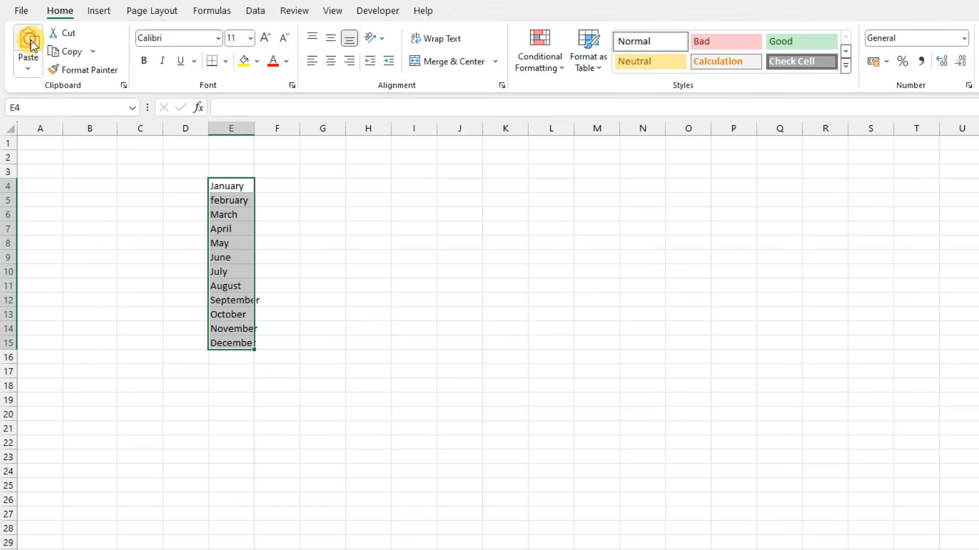
{"action": "left_click", "coordinate": [377, 331]}
{"action": "left_click_drag", "start_coordinate": [254, 130], "coordinate": [265, 132]}
{"action": "left_click", "coordinate": [327, 412]}
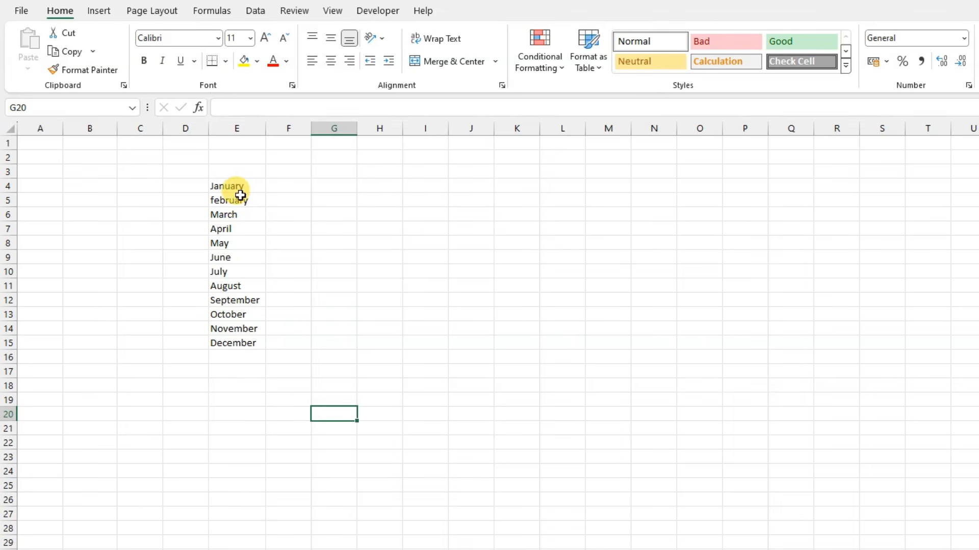
Copy the month list in E4:E15 to H4 and AutoFit column H
{"action": "left_click_drag", "start_coordinate": [232, 186], "coordinate": [232, 339]}
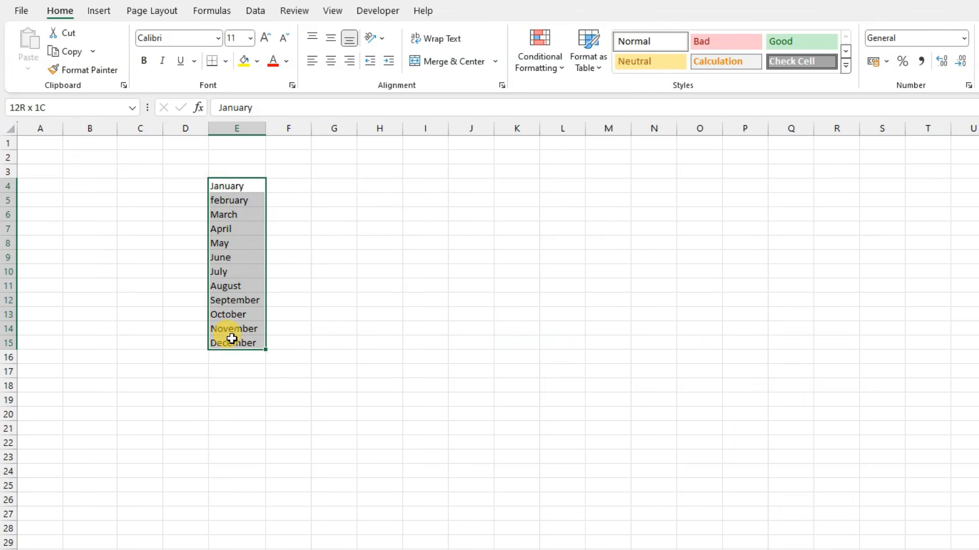
{"action": "left_click", "coordinate": [71, 51]}
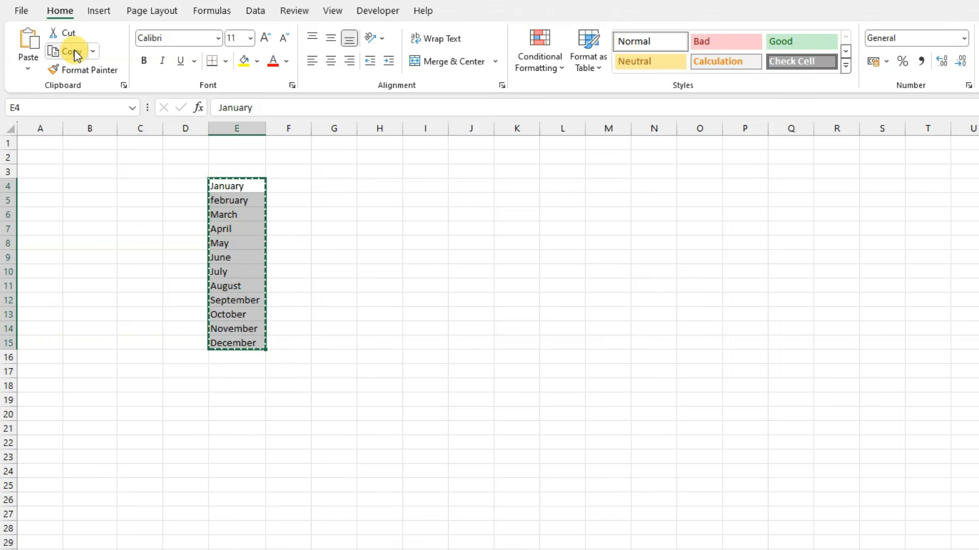
{"action": "left_click", "coordinate": [376, 187]}
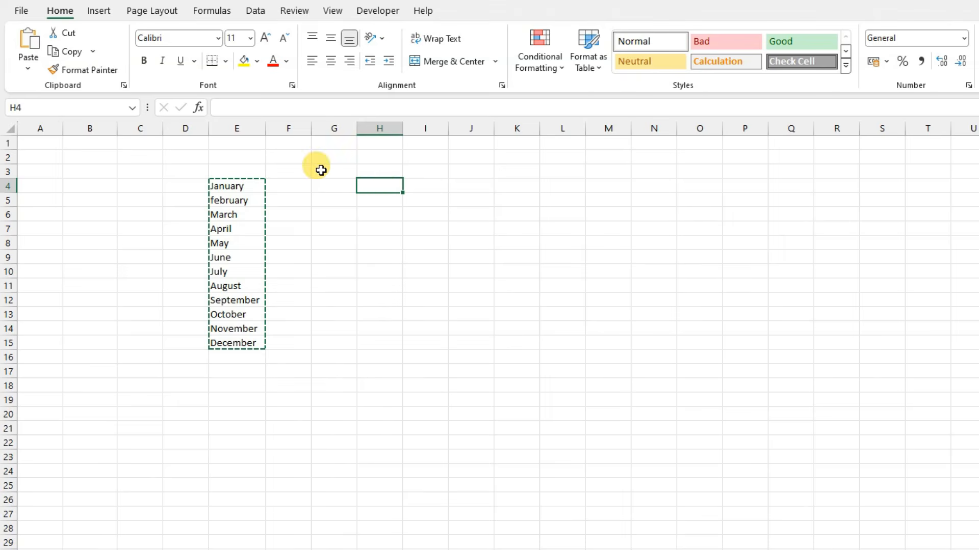
{"action": "left_click", "coordinate": [30, 47]}
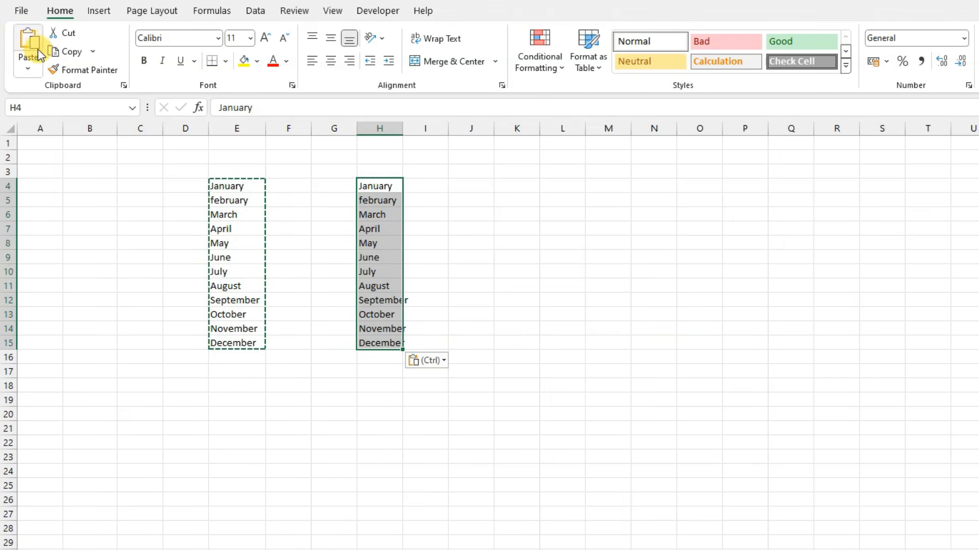
{"action": "left_click", "coordinate": [341, 415]}
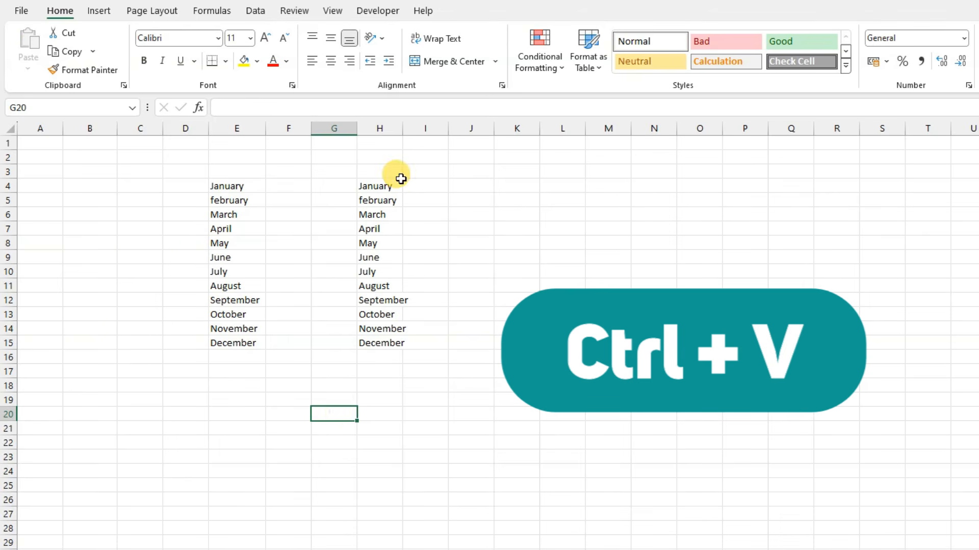
{"action": "double_click", "coordinate": [402, 128]}
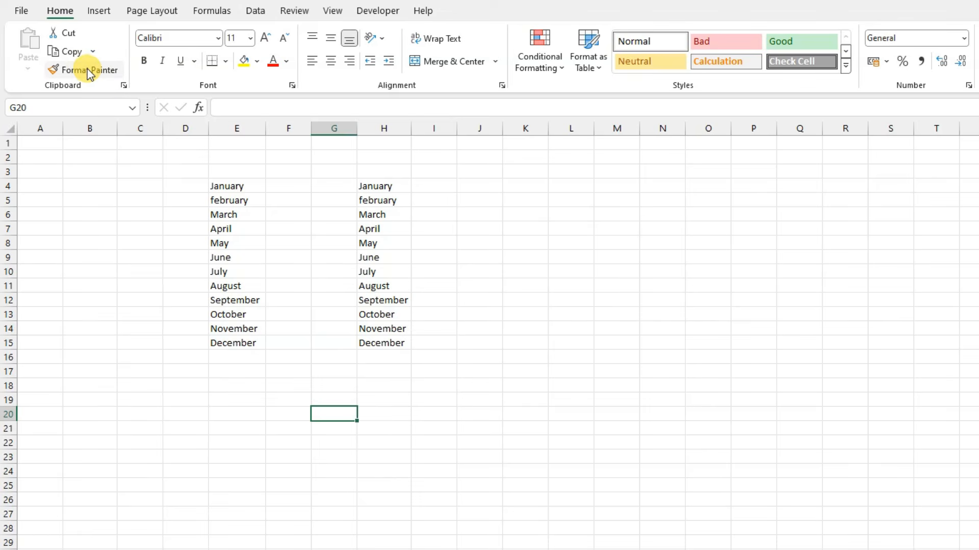
Enter Computer in cell L5 and AutoFit column L
{"action": "left_click", "coordinate": [558, 202]}
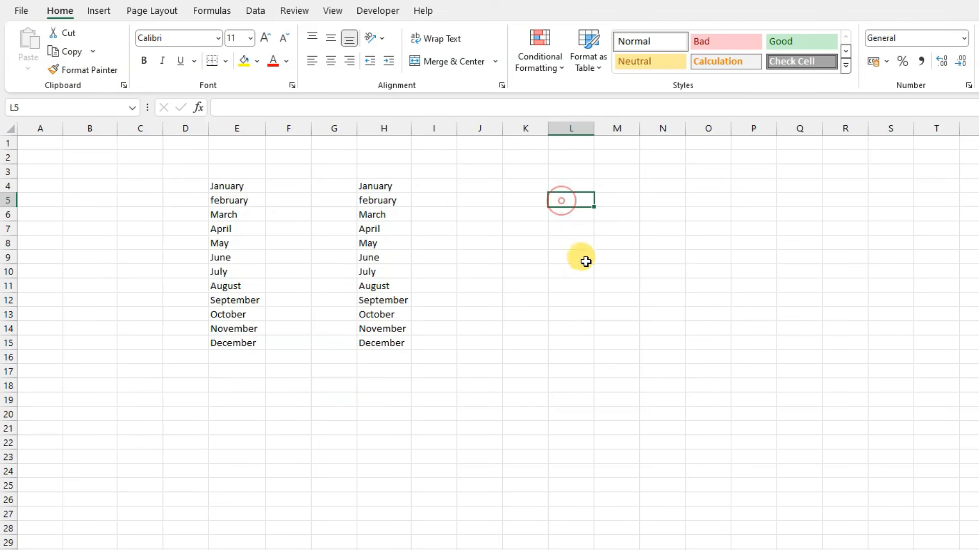
{"action": "type", "text": "Computer"}
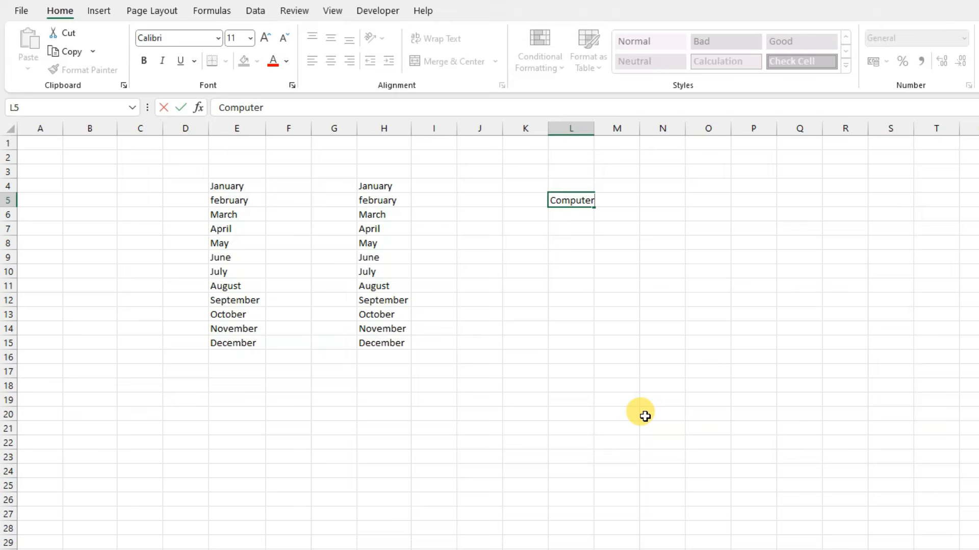
{"action": "key", "text": "Return"}
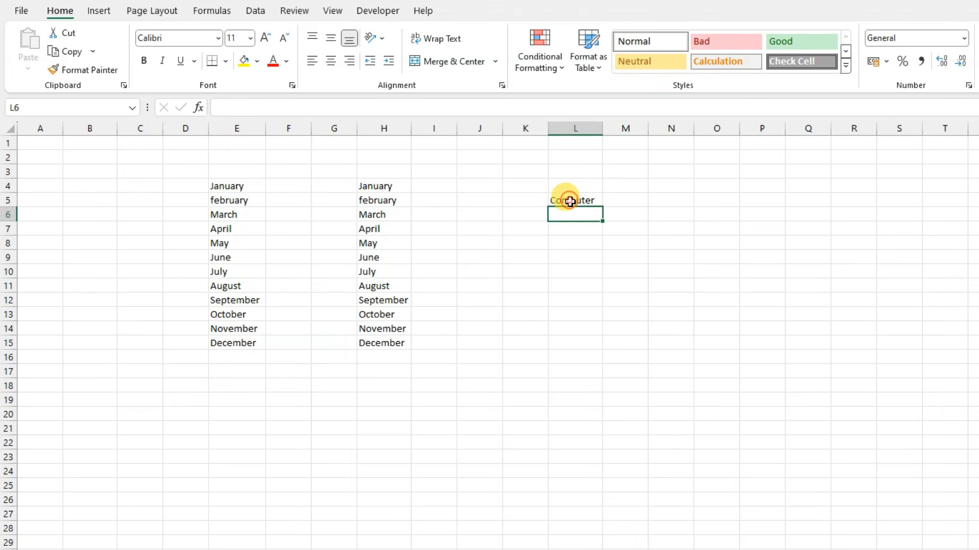
Format L5 with the Arial Black font, red text and a yellow fill
{"action": "left_click", "coordinate": [570, 203]}
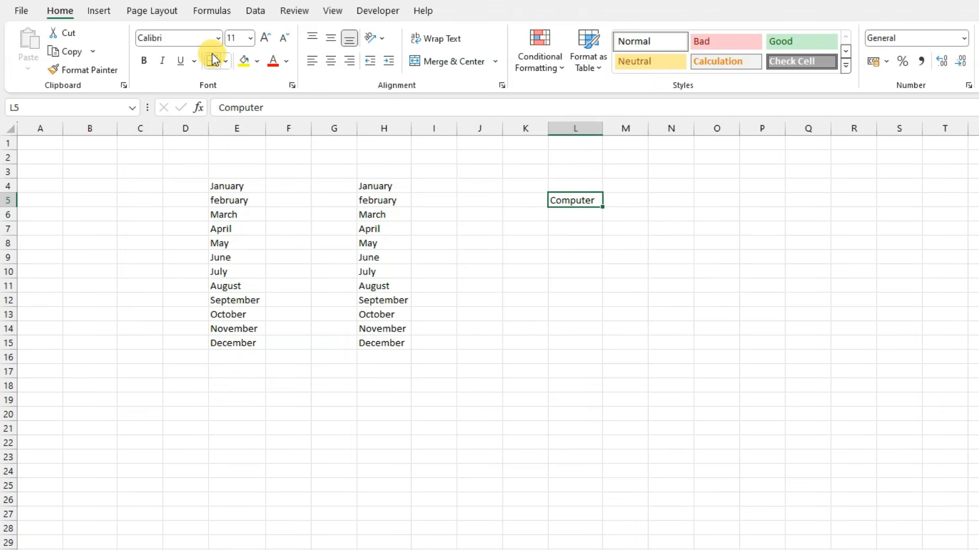
{"action": "left_click", "coordinate": [218, 37]}
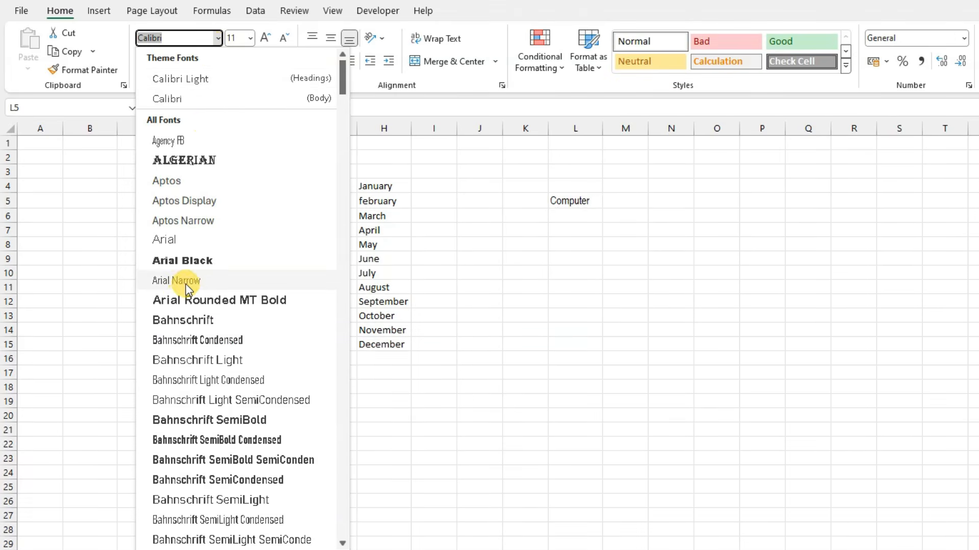
{"action": "left_click", "coordinate": [203, 259]}
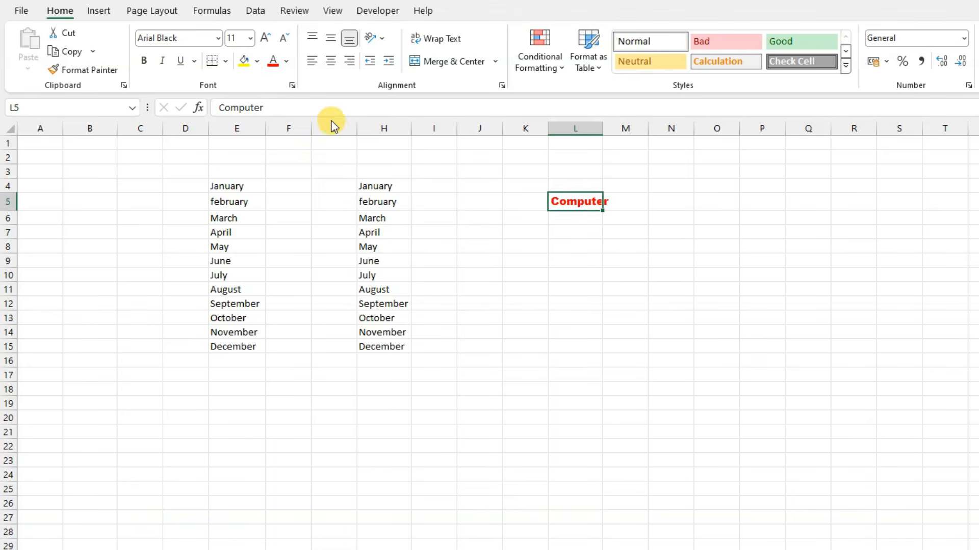
{"action": "left_click", "coordinate": [257, 60]}
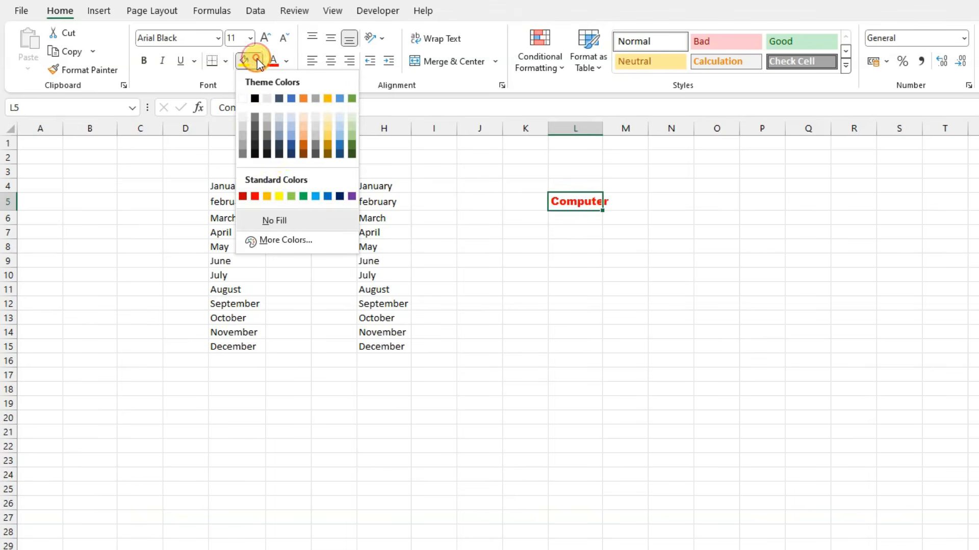
{"action": "left_click", "coordinate": [279, 196]}
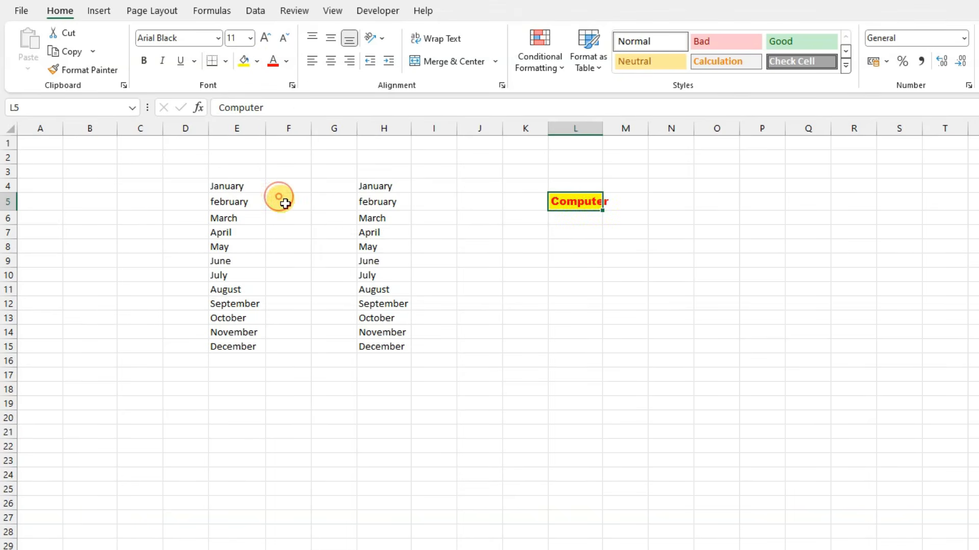
Set the font size of L5 to 20 and AutoFit column L to the enlarged text
{"action": "left_click", "coordinate": [251, 39]}
{"action": "left_click", "coordinate": [242, 187]}
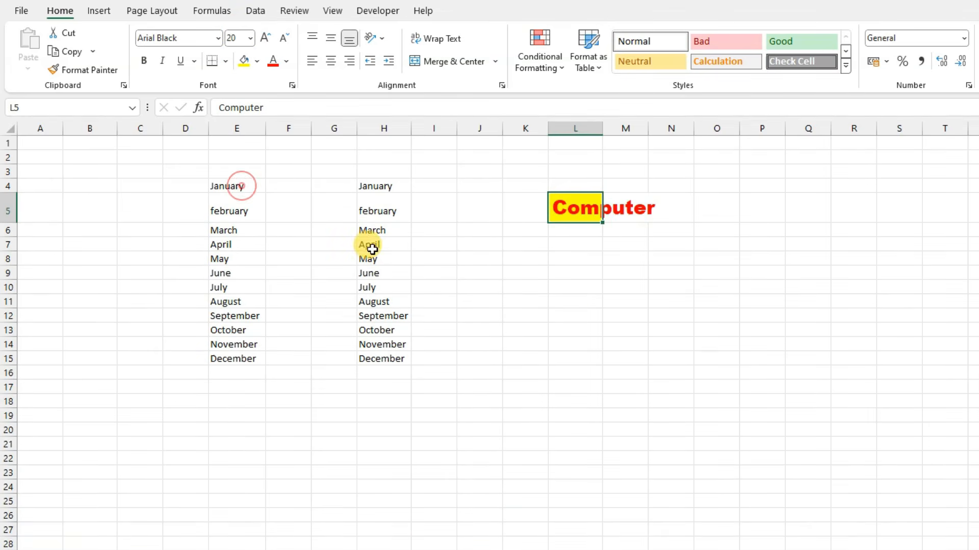
{"action": "double_click", "coordinate": [603, 128]}
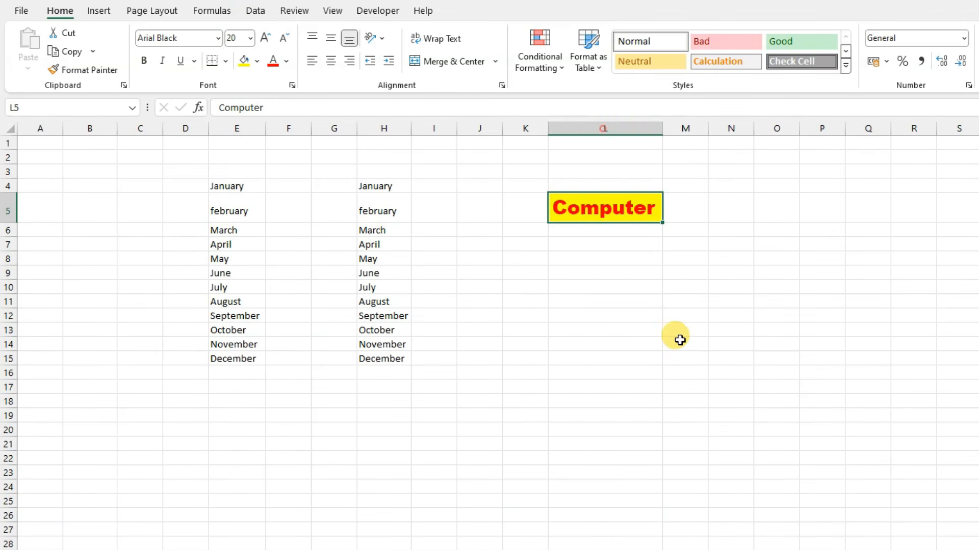
Enter Expert in cell P5
{"action": "left_click", "coordinate": [812, 214]}
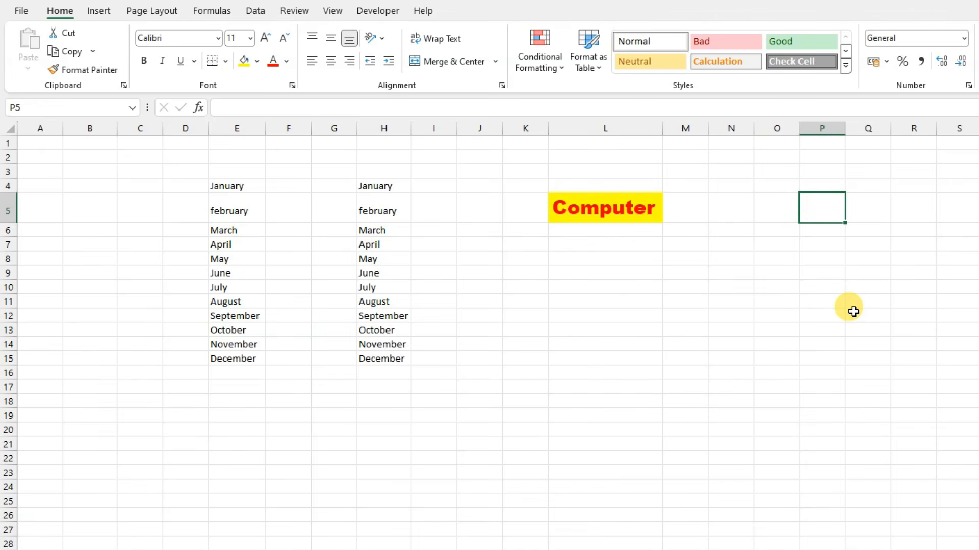
{"action": "type", "text": "Expert"}
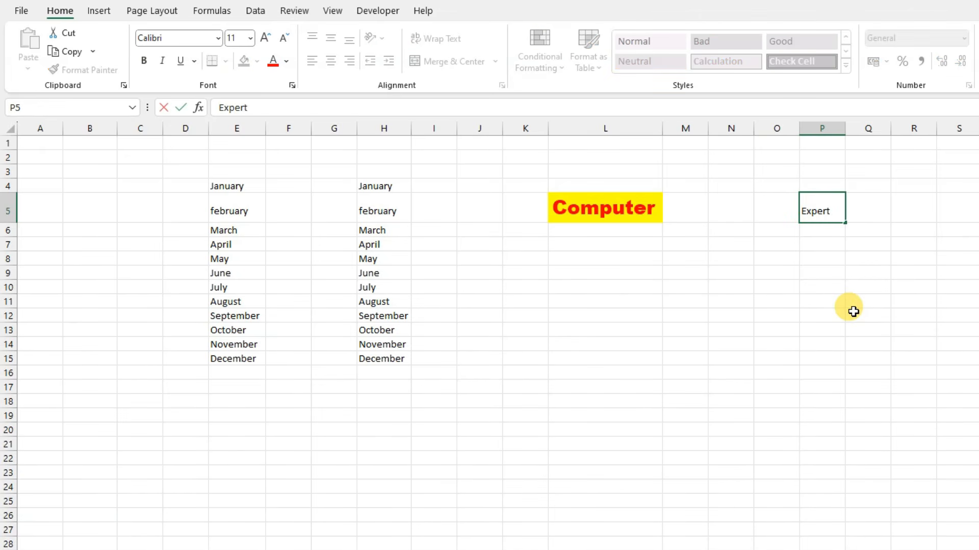
{"action": "key", "text": "Return"}
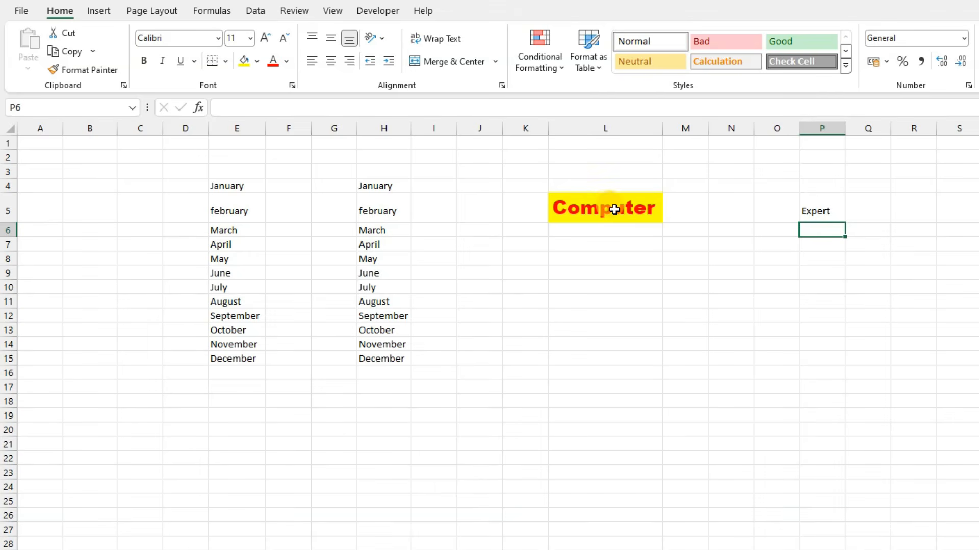
{"action": "left_click", "coordinate": [814, 209]}
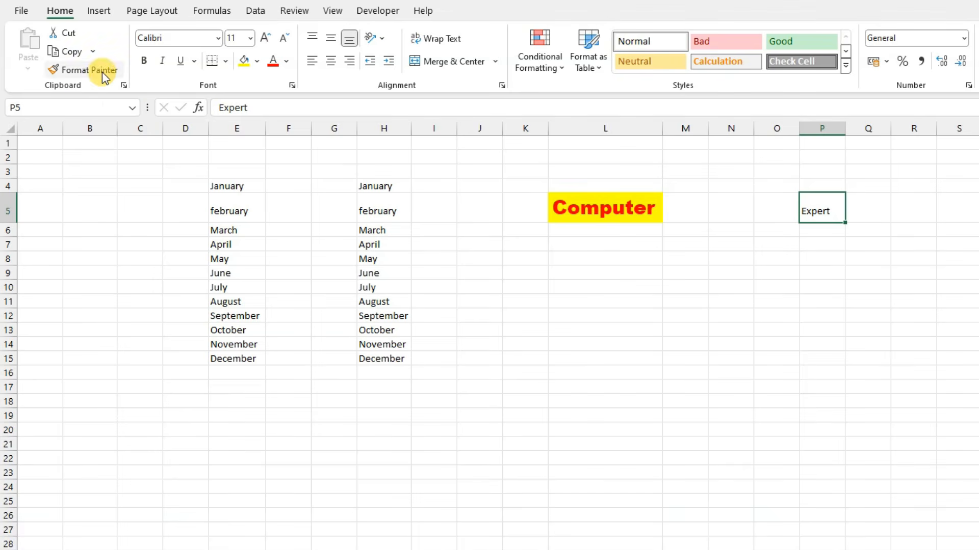
Copy the formatting of L5 to P5 with Format Painter and AutoFit column P
{"action": "left_click", "coordinate": [599, 207]}
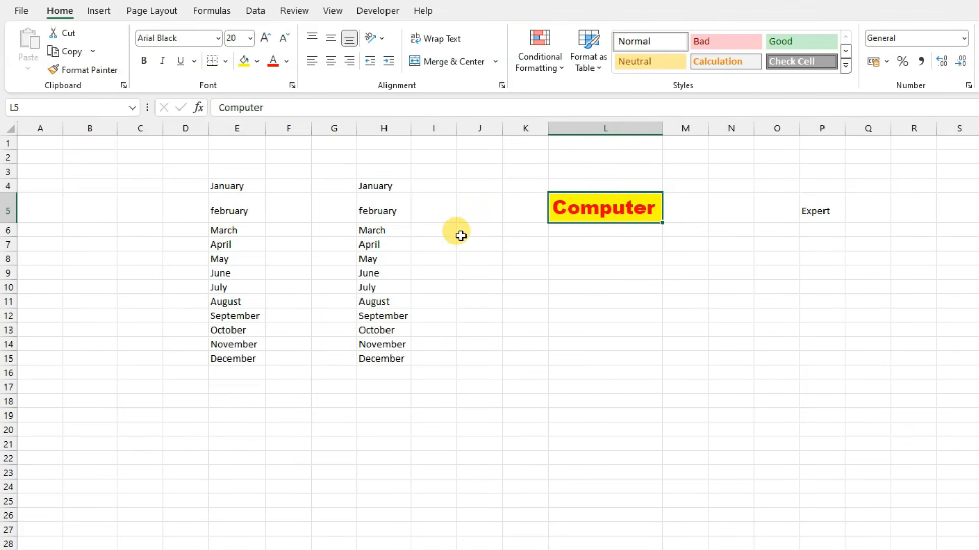
{"action": "left_click", "coordinate": [91, 71]}
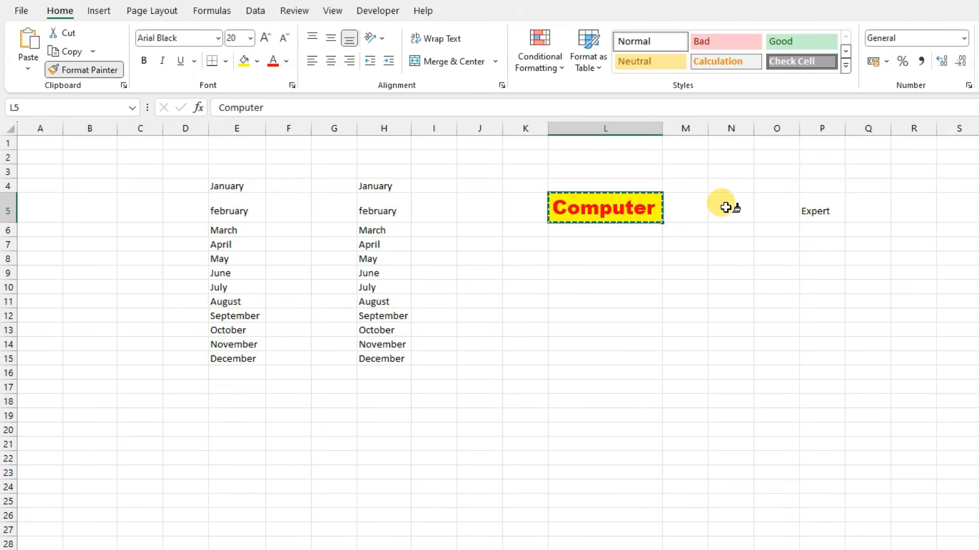
{"action": "left_click", "coordinate": [817, 210]}
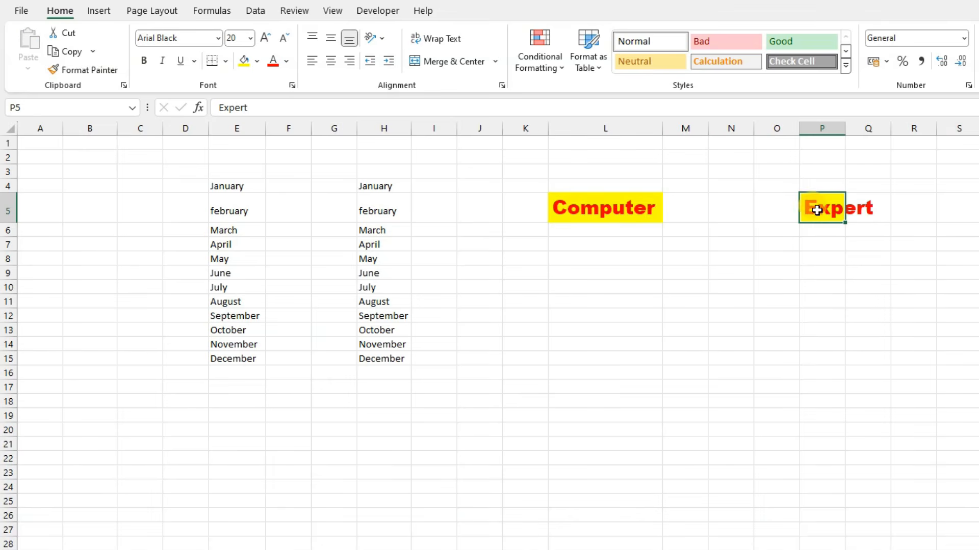
{"action": "double_click", "coordinate": [845, 128]}
{"action": "left_click", "coordinate": [857, 342]}
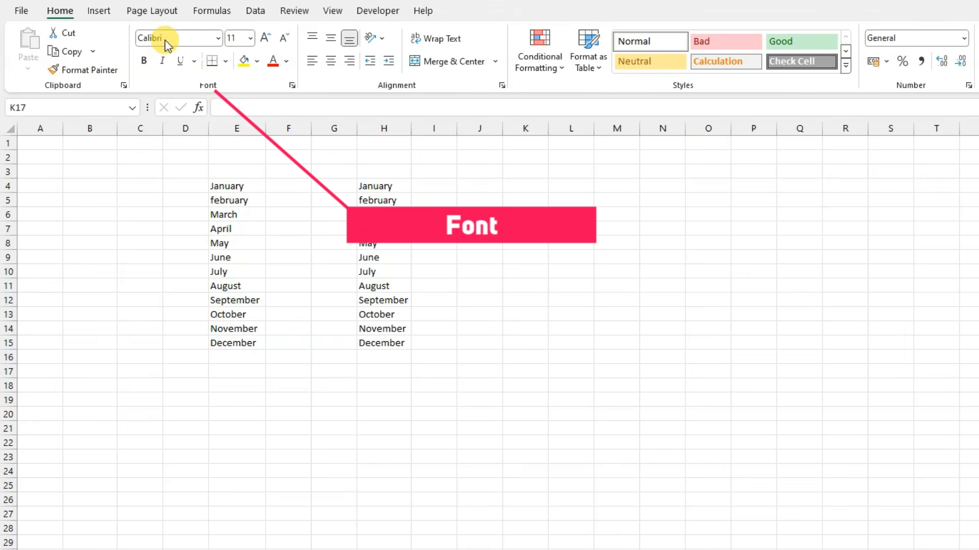
{"action": "left_click", "coordinate": [215, 40]}
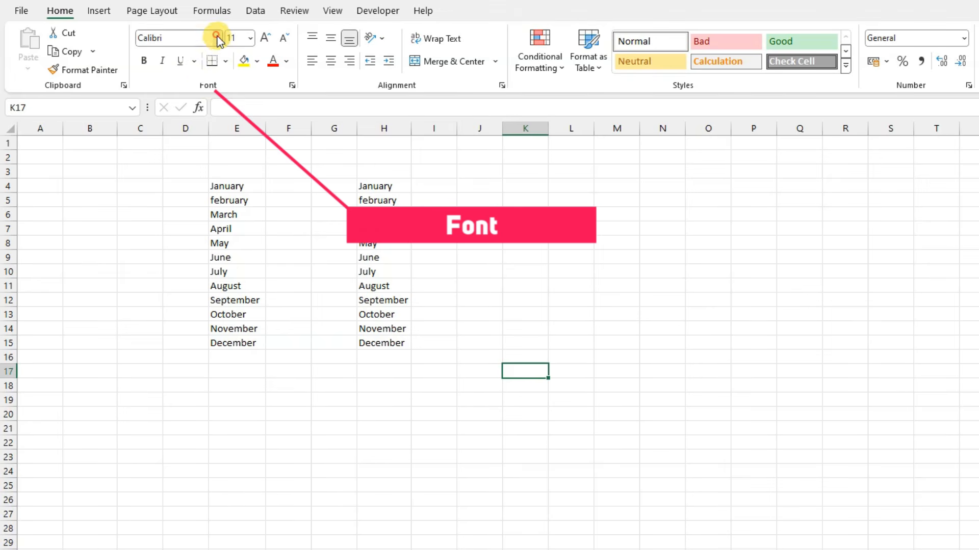
{"action": "left_click", "coordinate": [216, 37]}
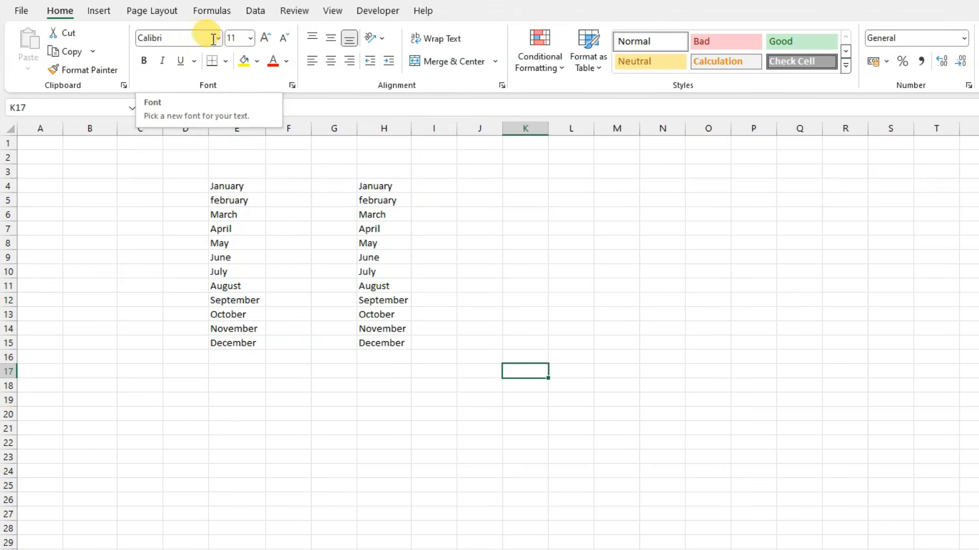
{"action": "left_click", "coordinate": [214, 38]}
{"action": "left_click", "coordinate": [216, 38]}
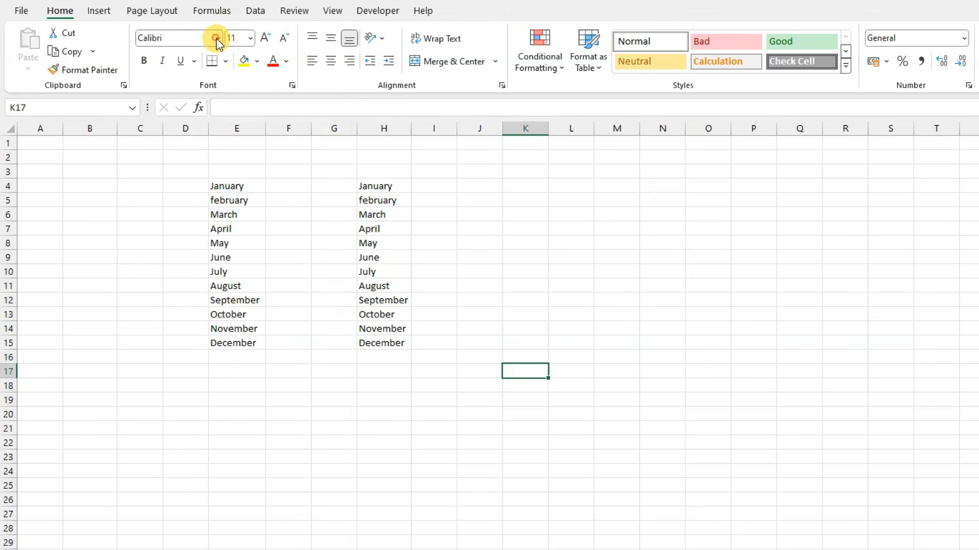
Change the font of the months in H4:H15 to Arial Rounded MT Bold
{"action": "left_click_drag", "start_coordinate": [374, 181], "coordinate": [382, 339]}
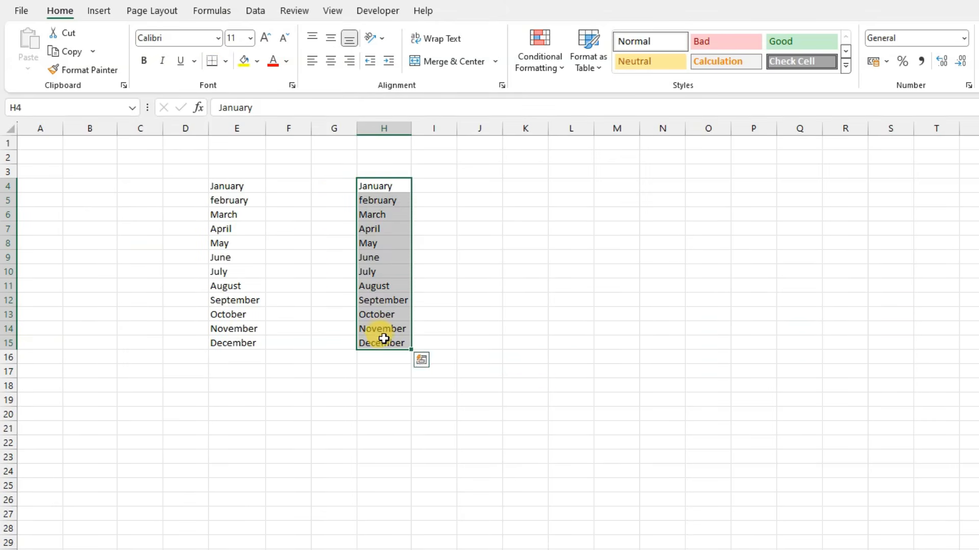
{"action": "left_click", "coordinate": [218, 38]}
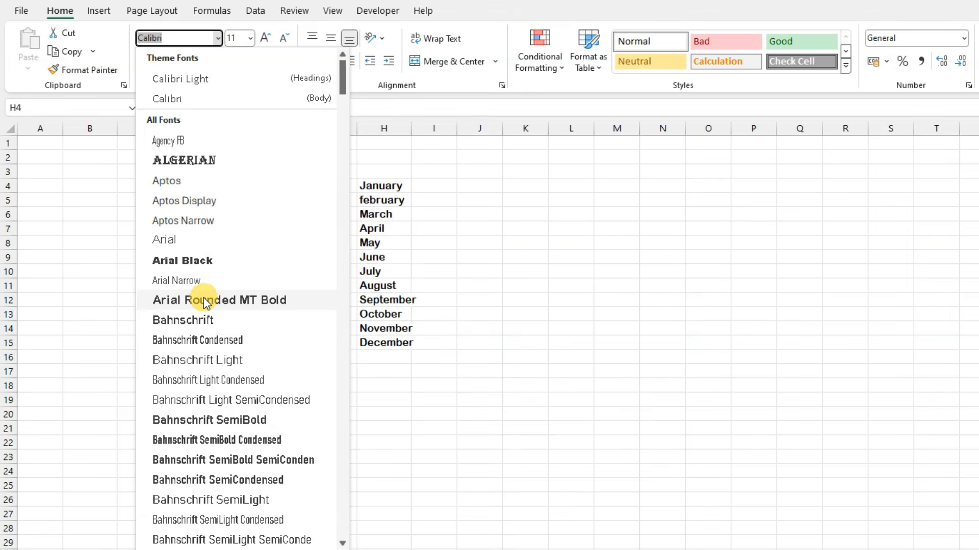
{"action": "left_click", "coordinate": [203, 297]}
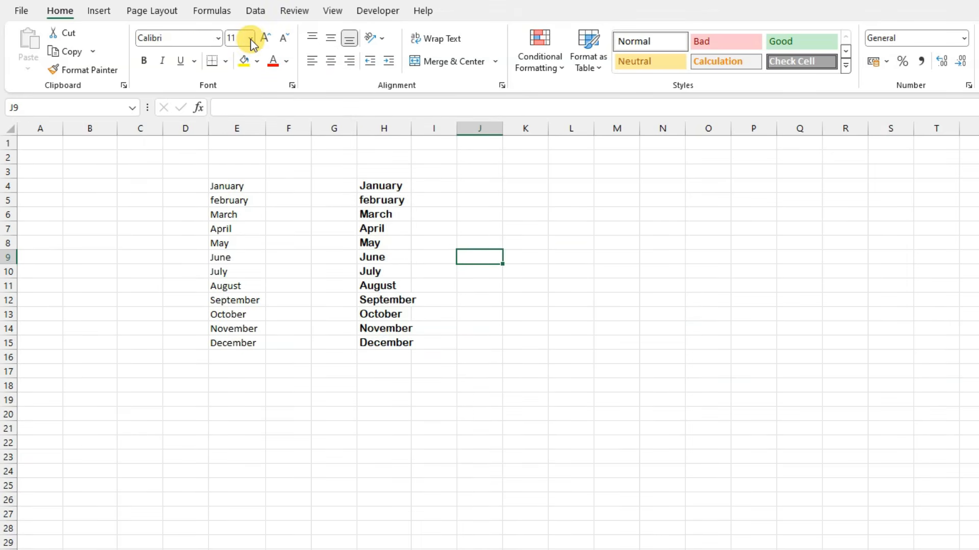
Set the font size of H4:H15 to 16 and AutoFit column H to the enlarged text
{"action": "left_click_drag", "start_coordinate": [382, 184], "coordinate": [401, 339]}
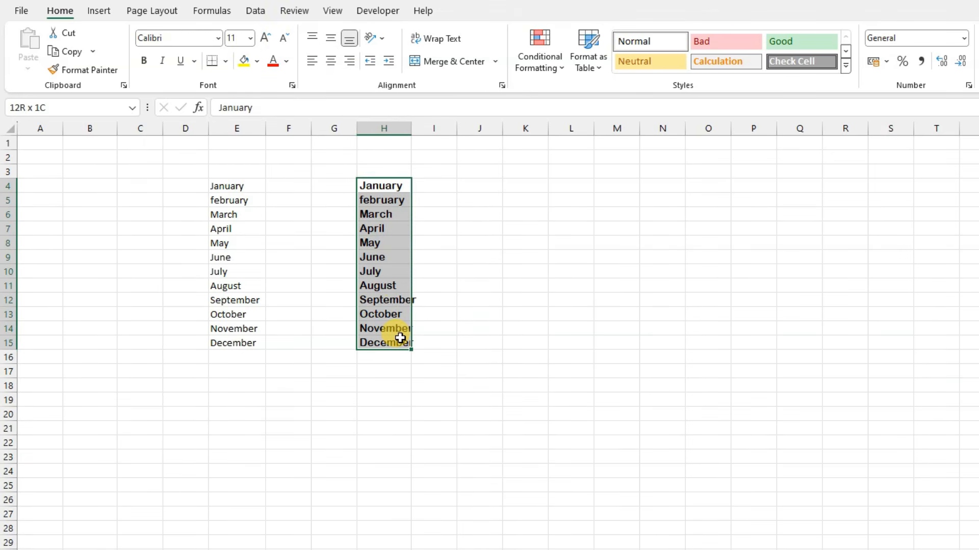
{"action": "left_click", "coordinate": [249, 38]}
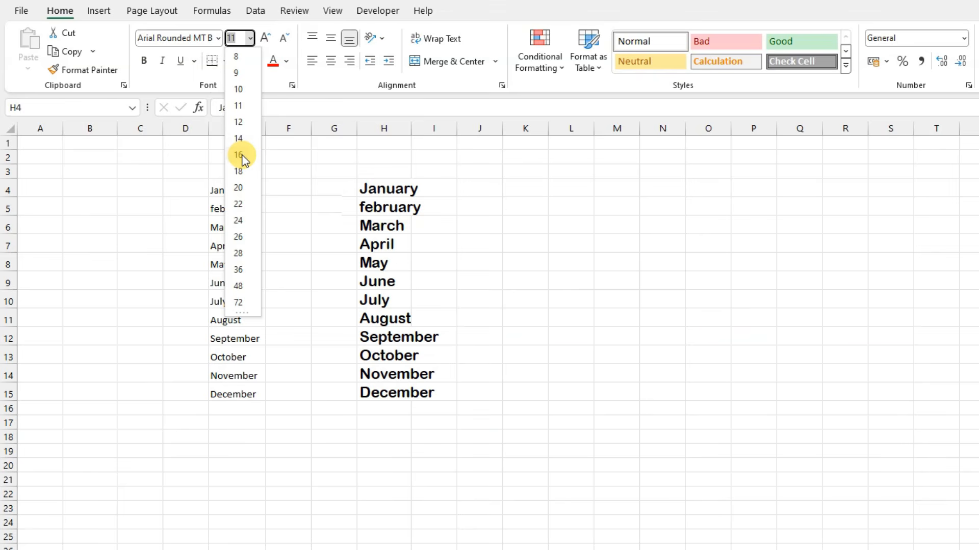
{"action": "left_click", "coordinate": [239, 154]}
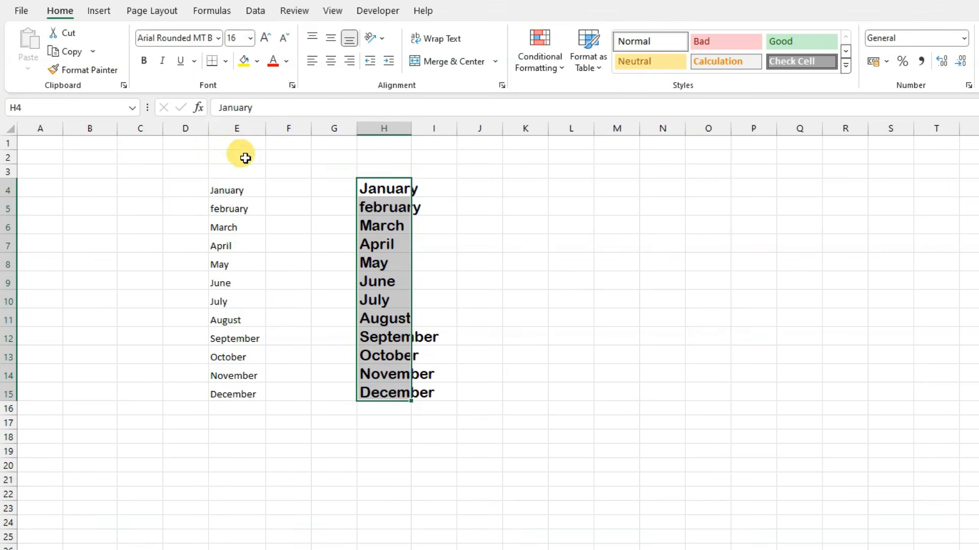
{"action": "double_click", "coordinate": [411, 128]}
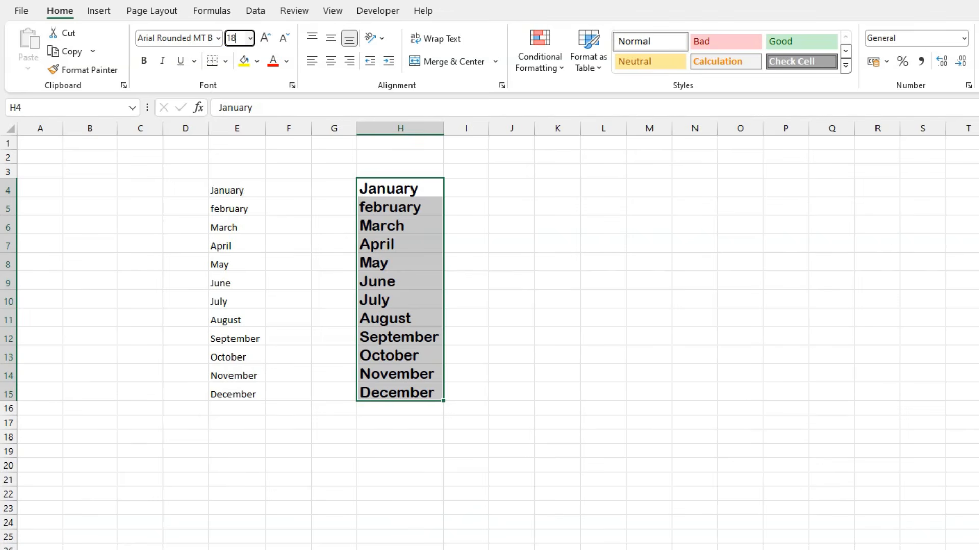
Set the font size of H4:H15 to 18, and enlarge it stepwise to 24 with Increase Font Size
{"action": "key", "text": "Return"}
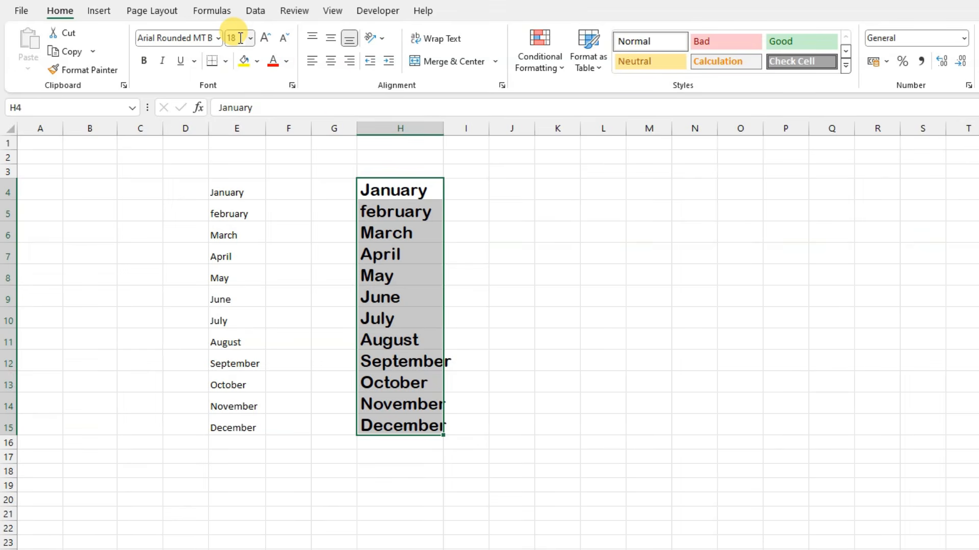
{"action": "left_click", "coordinate": [265, 37]}
{"action": "left_click", "coordinate": [265, 38]}
{"action": "left_click", "coordinate": [265, 37]}
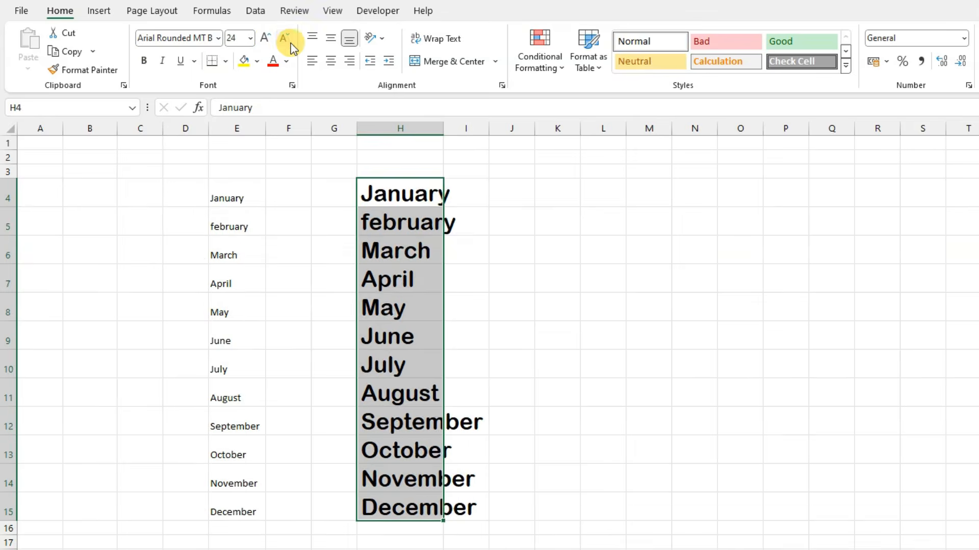
Shrink the months in H4:H15 stepwise with Decrease Font Size, and enlarge them again with Increase Font Size
{"action": "left_click", "coordinate": [287, 40]}
{"action": "left_click", "coordinate": [287, 40]}
{"action": "left_click", "coordinate": [287, 40]}
{"action": "left_click", "coordinate": [287, 40]}
{"action": "left_click", "coordinate": [287, 40]}
{"action": "left_click", "coordinate": [286, 40]}
{"action": "left_click", "coordinate": [268, 38]}
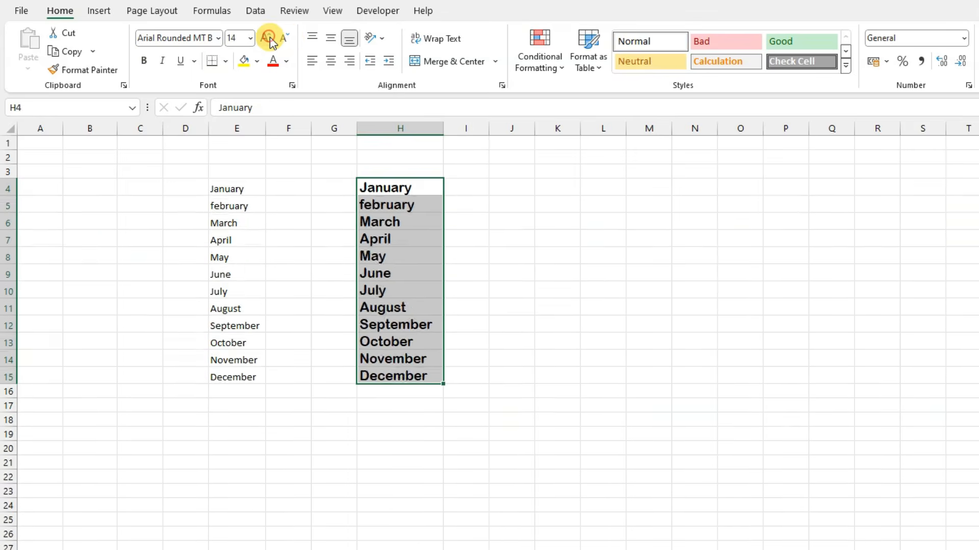
{"action": "left_click", "coordinate": [268, 39]}
{"action": "left_click", "coordinate": [269, 39]}
{"action": "left_click", "coordinate": [268, 39]}
{"action": "left_click", "coordinate": [269, 38]}
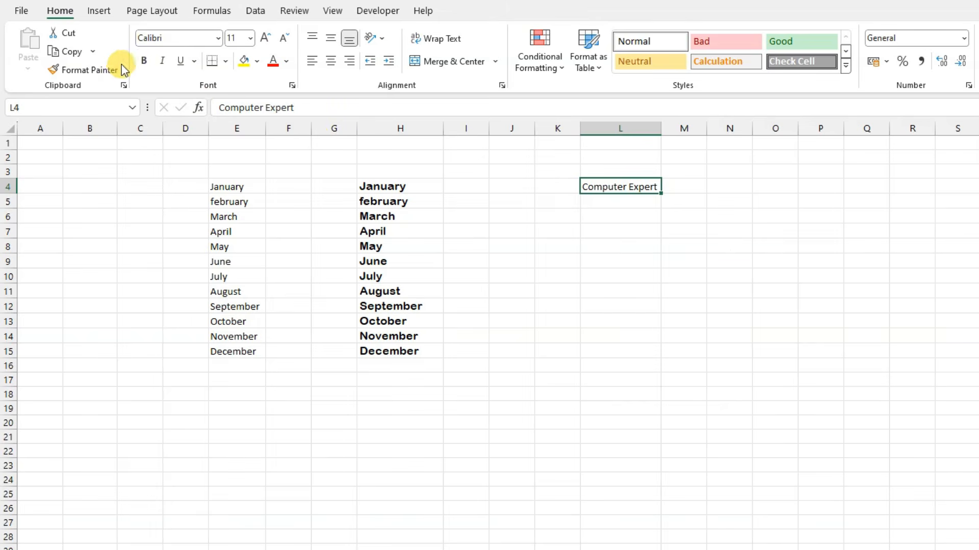
Make the Computer Expert text in L4 bold, italic and underlined
{"action": "left_click", "coordinate": [164, 62]}
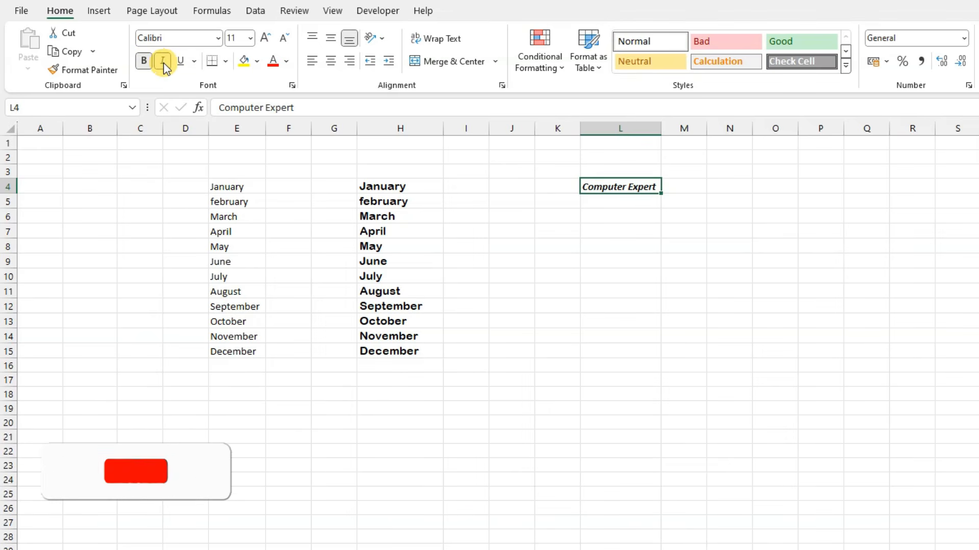
{"action": "left_click", "coordinate": [180, 62]}
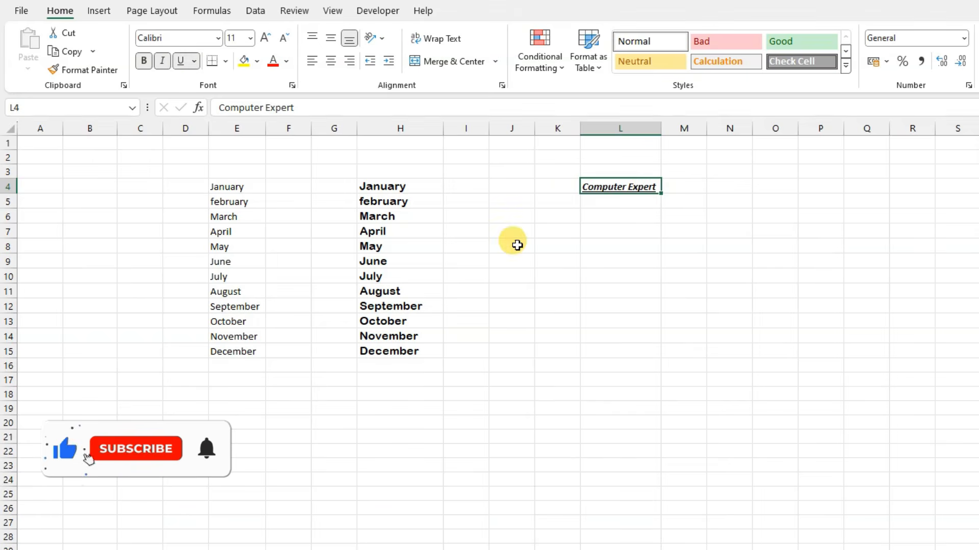
{"action": "left_click", "coordinate": [544, 261]}
Apply a double underline to the text in L4
{"action": "left_click", "coordinate": [601, 188]}
{"action": "left_click", "coordinate": [195, 61]}
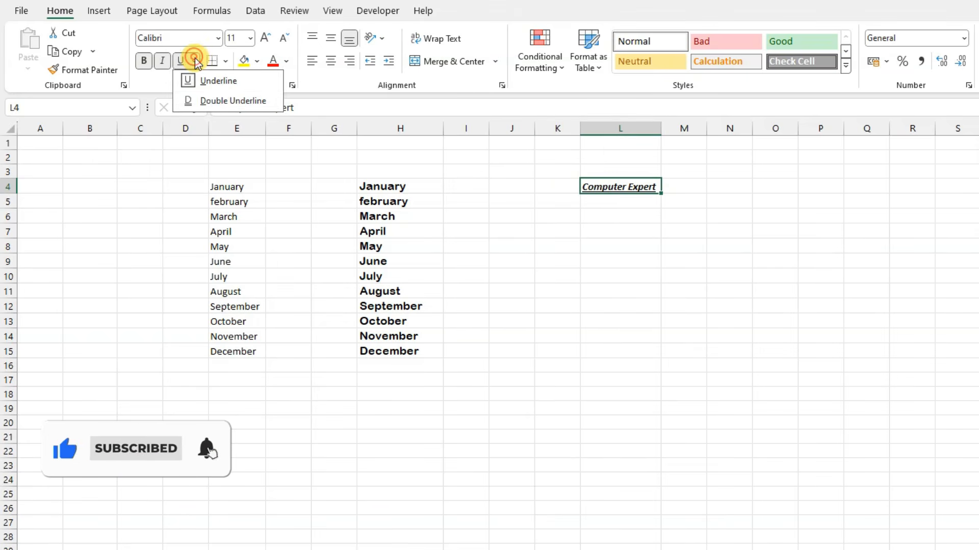
{"action": "left_click", "coordinate": [233, 104]}
{"action": "left_click", "coordinate": [617, 272]}
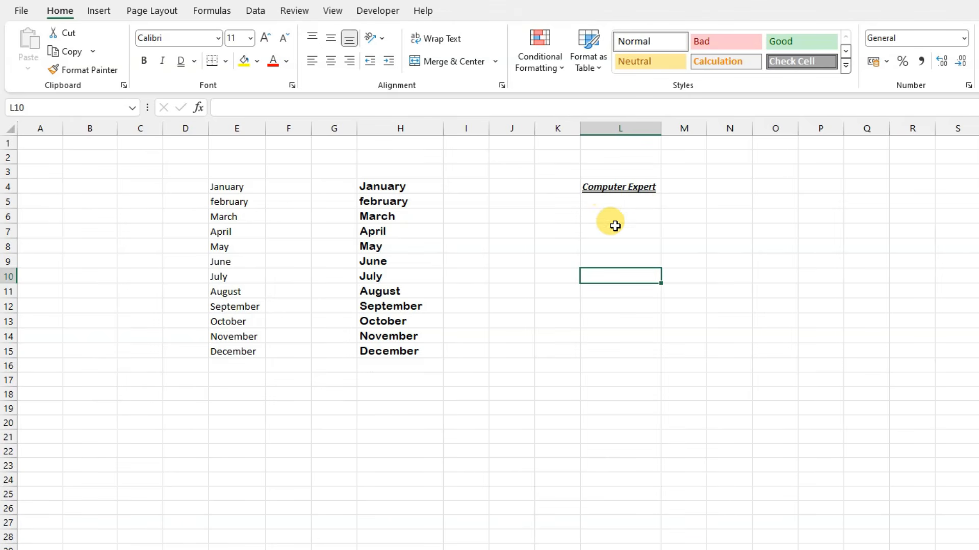
Remove the underline, italic and bold formatting from the text in L4
{"action": "left_click", "coordinate": [623, 187]}
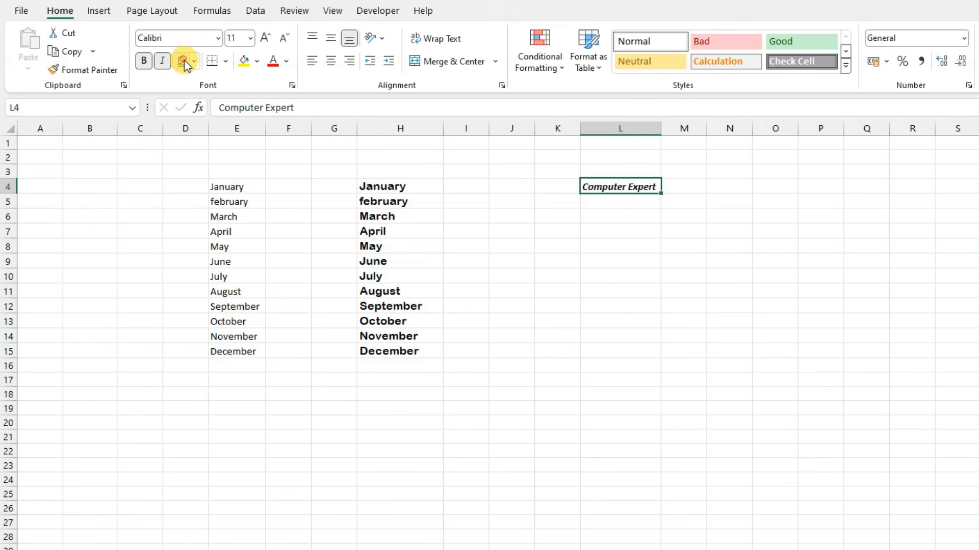
{"action": "left_click", "coordinate": [162, 61]}
{"action": "left_click", "coordinate": [144, 61]}
{"action": "left_click", "coordinate": [555, 258]}
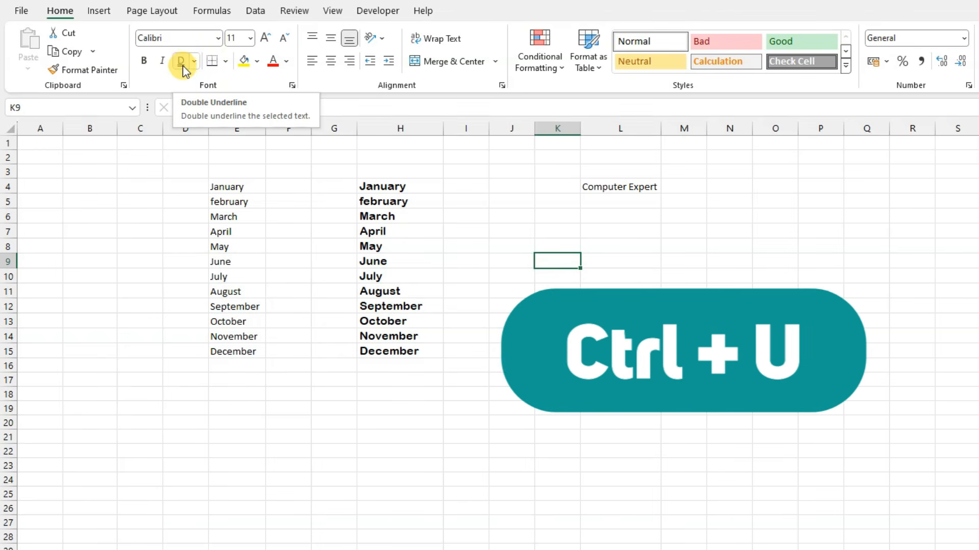
{"action": "left_click", "coordinate": [609, 190]}
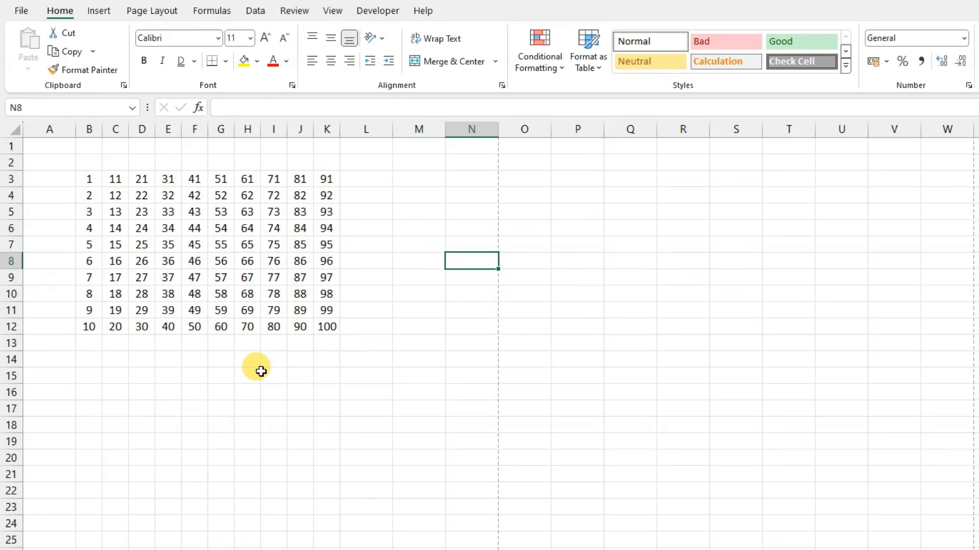
Check how the number table from 1 to 100 looks in the print preview, and return to the sheet
{"action": "key", "text": "ctrl+p"}
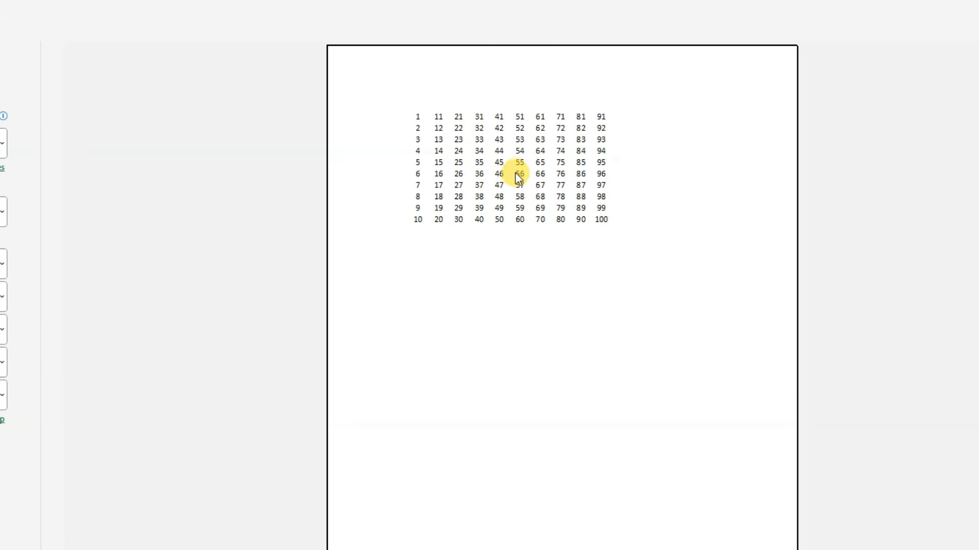
{"action": "key", "text": "Escape"}
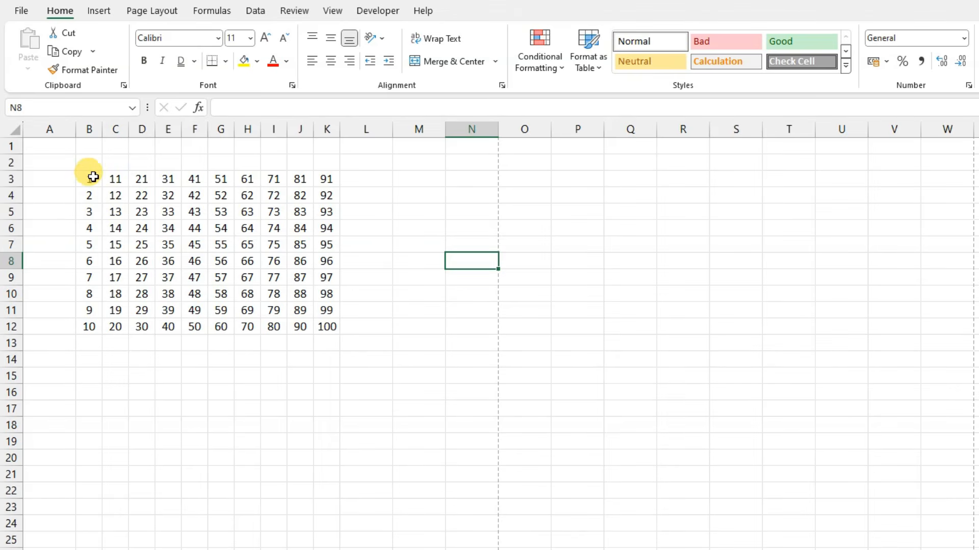
Apply All Borders to the number table in B3:K12 and check the bordered table in the print preview
{"action": "left_click_drag", "start_coordinate": [92, 178], "coordinate": [329, 324]}
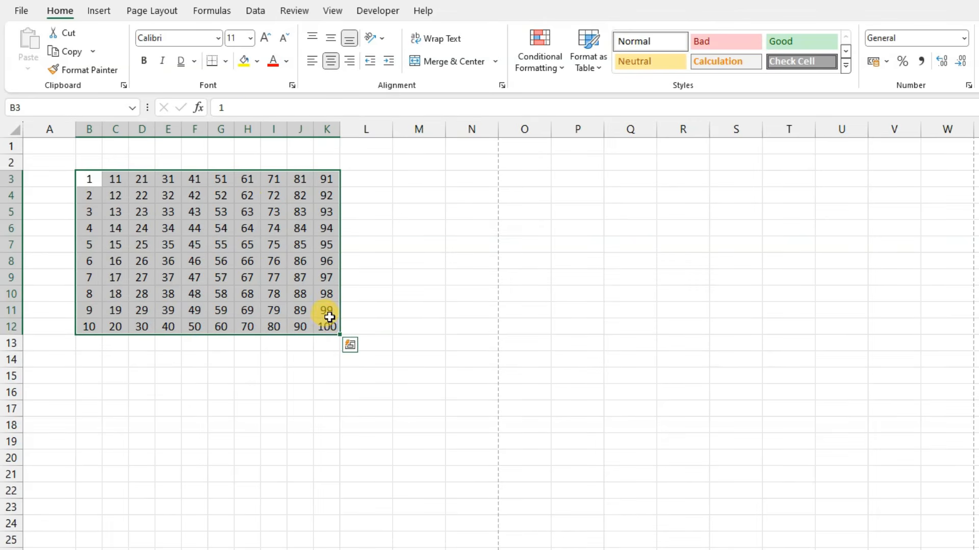
{"action": "left_click", "coordinate": [225, 62]}
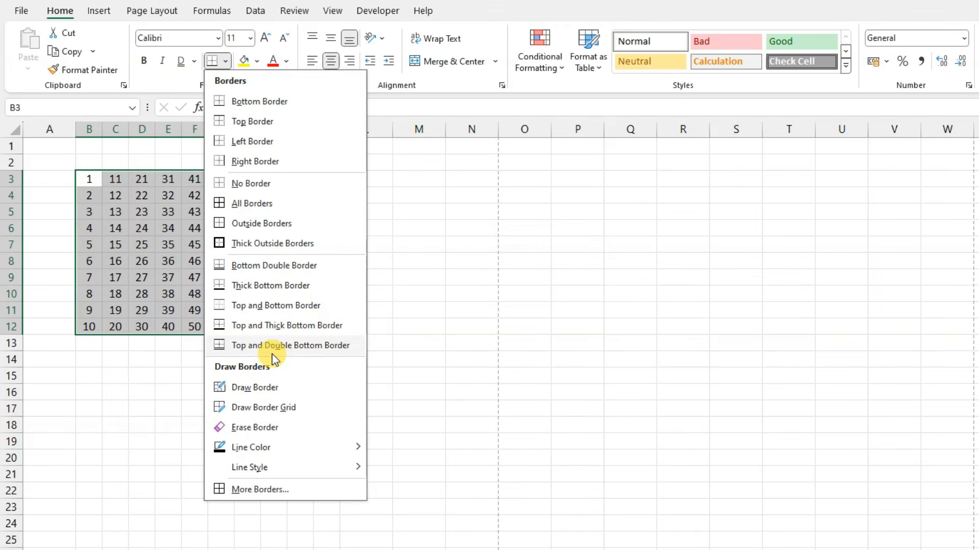
{"action": "left_click", "coordinate": [255, 204]}
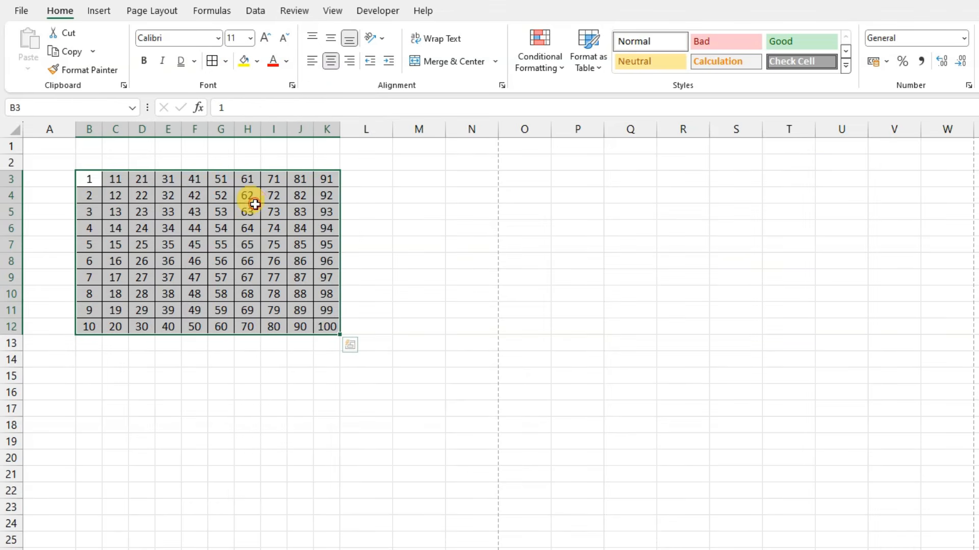
{"action": "left_click", "coordinate": [211, 394]}
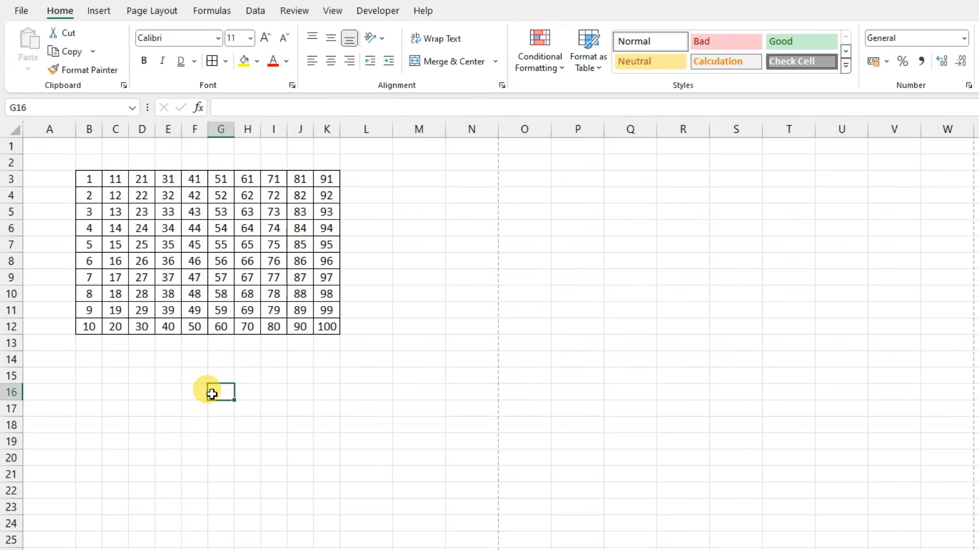
{"action": "key", "text": "ctrl+p"}
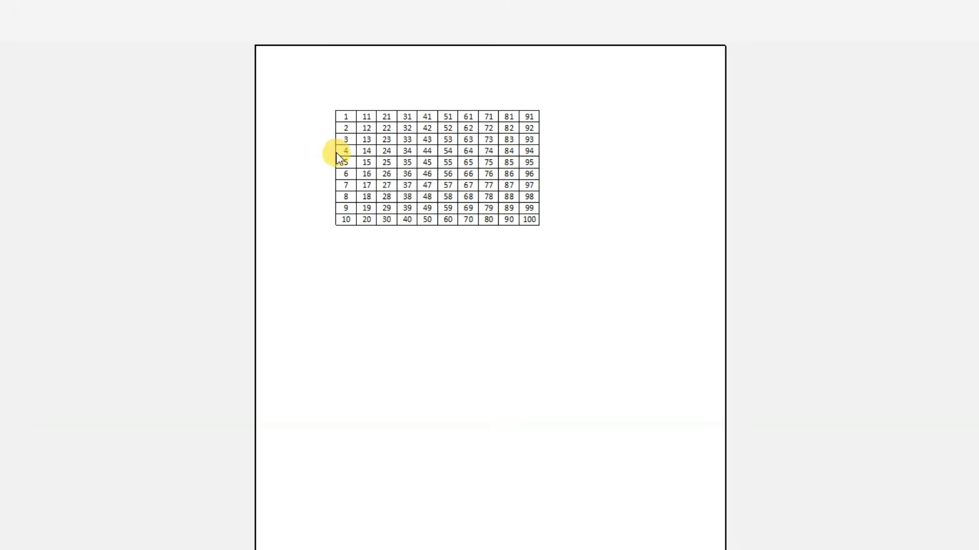
{"action": "key", "text": "Escape"}
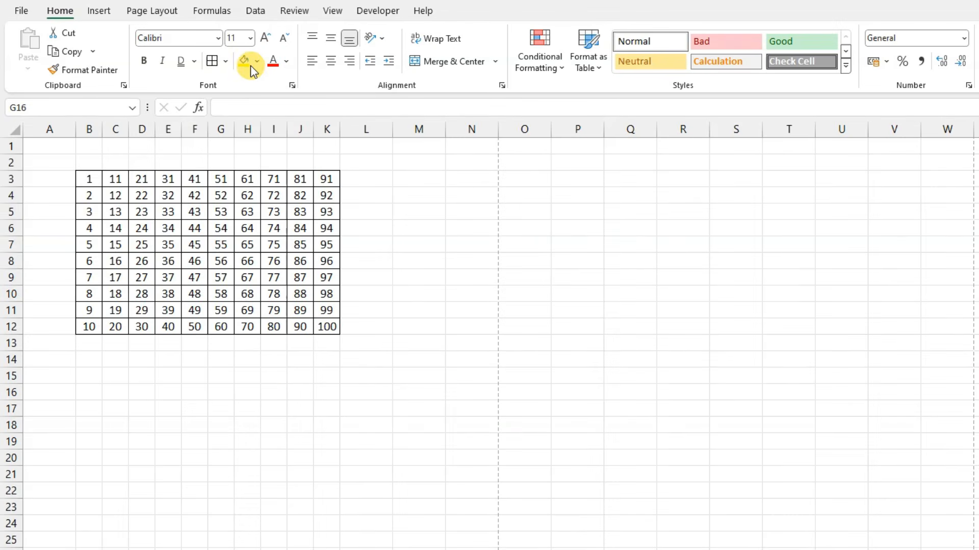
Fill the empty cell M3 with the standard light green color
{"action": "left_click", "coordinate": [411, 176]}
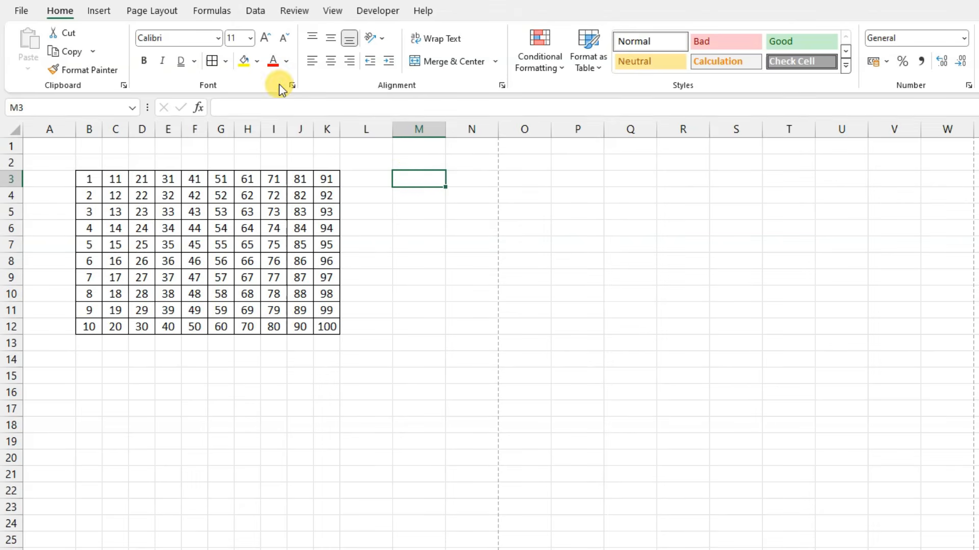
{"action": "left_click", "coordinate": [257, 61]}
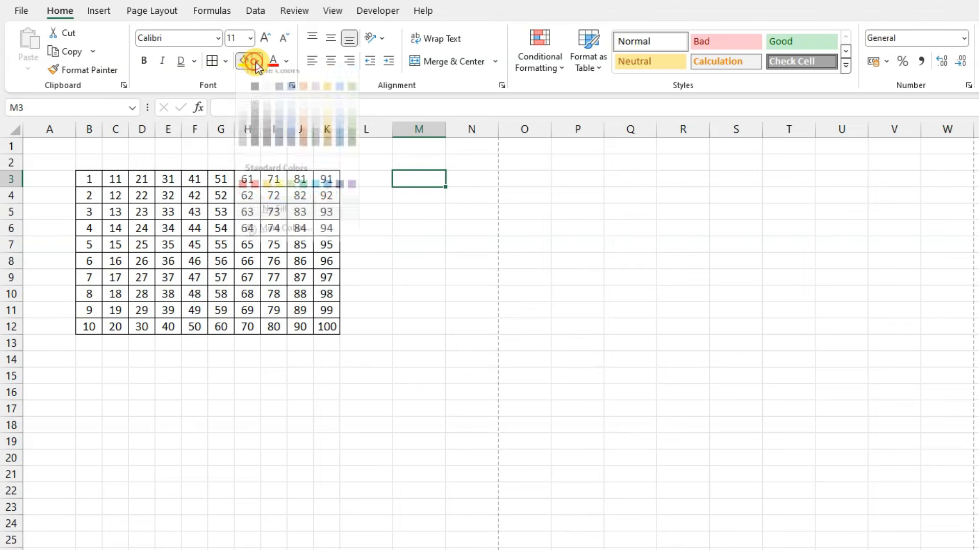
{"action": "left_click", "coordinate": [291, 196]}
{"action": "left_click", "coordinate": [397, 256]}
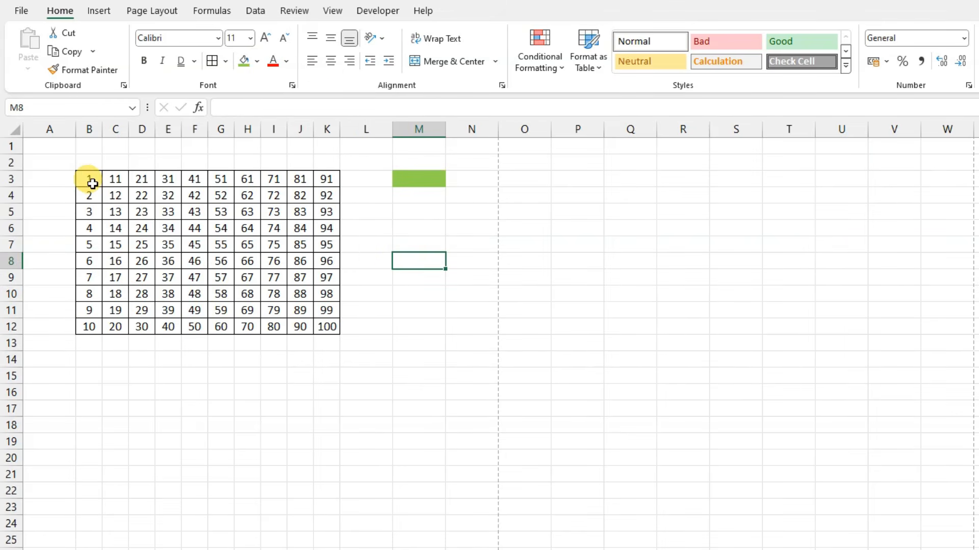
Fill the number table in B3:K12 with the standard yellow color
{"action": "left_click_drag", "start_coordinate": [91, 180], "coordinate": [322, 320]}
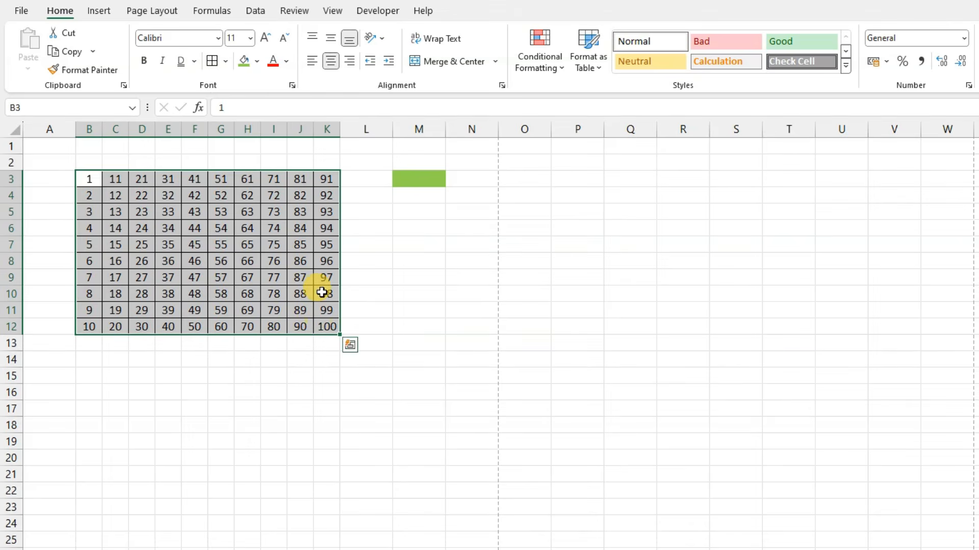
{"action": "left_click", "coordinate": [256, 67]}
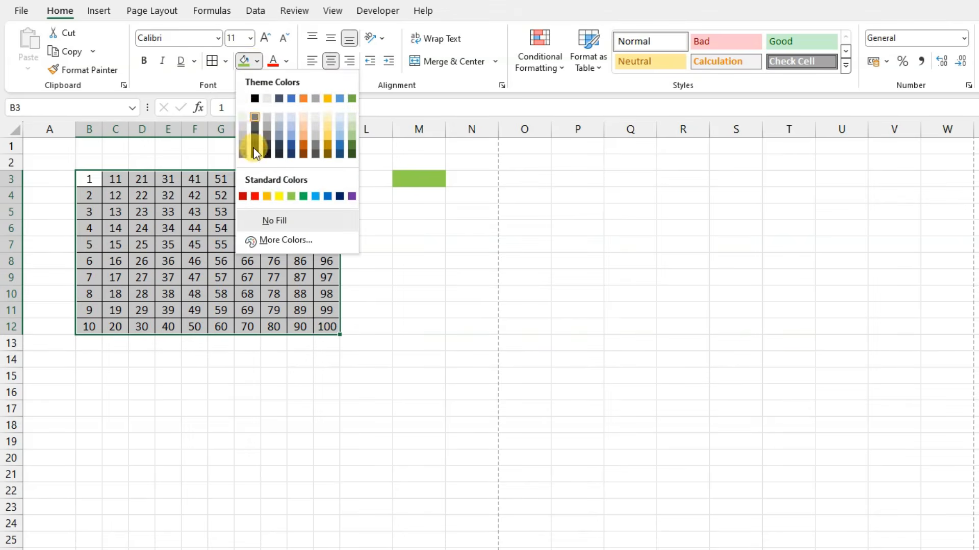
{"action": "left_click", "coordinate": [275, 196]}
{"action": "left_click", "coordinate": [369, 306]}
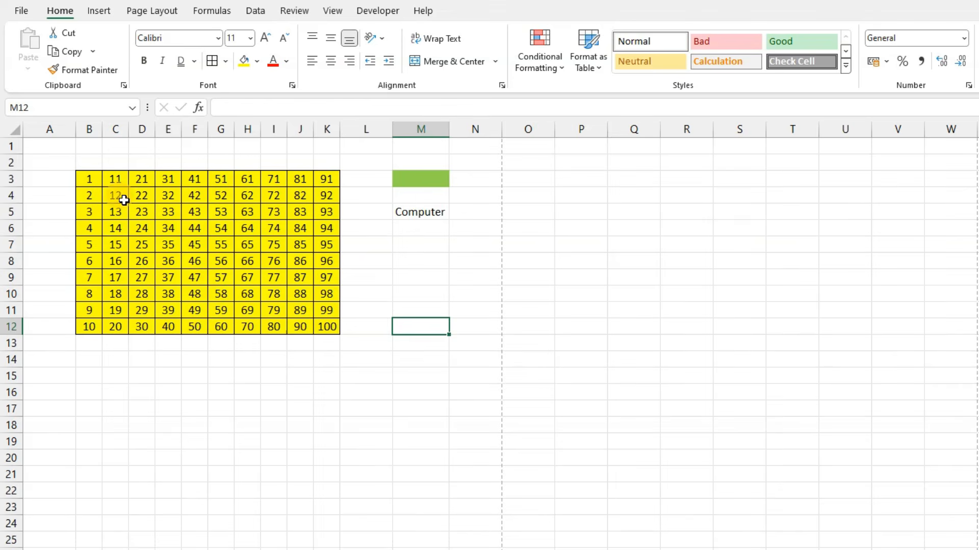
Change the font color to red for Computer in M5 and for the number table in B3:K12
{"action": "left_click", "coordinate": [416, 212]}
{"action": "left_click", "coordinate": [273, 62]}
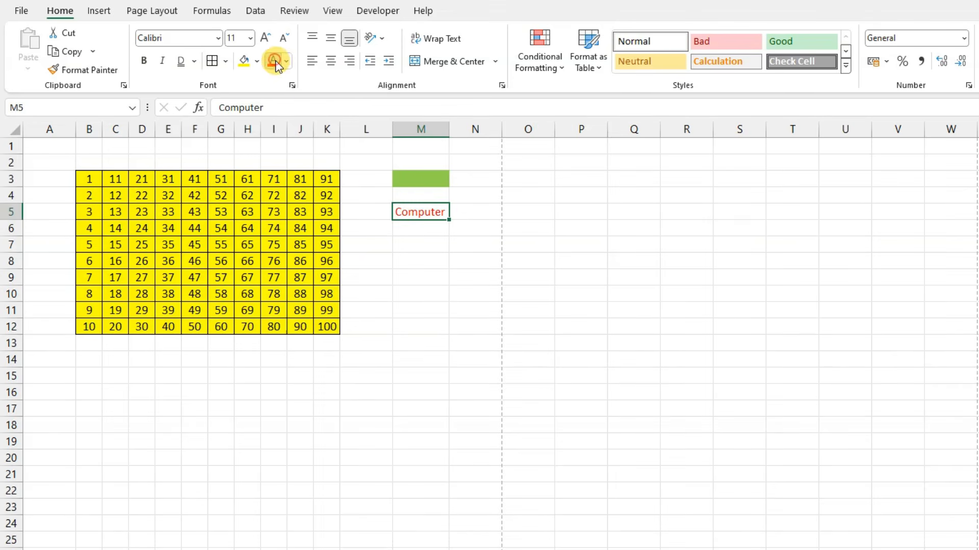
{"action": "mouse_move", "coordinate": [90, 179]}
{"action": "left_mouse_down"}
{"action": "mouse_move", "coordinate": [115, 176]}
{"action": "mouse_move", "coordinate": [329, 309]}
{"action": "mouse_move", "coordinate": [328, 323]}
{"action": "left_mouse_up"}
{"action": "left_click", "coordinate": [286, 61]}
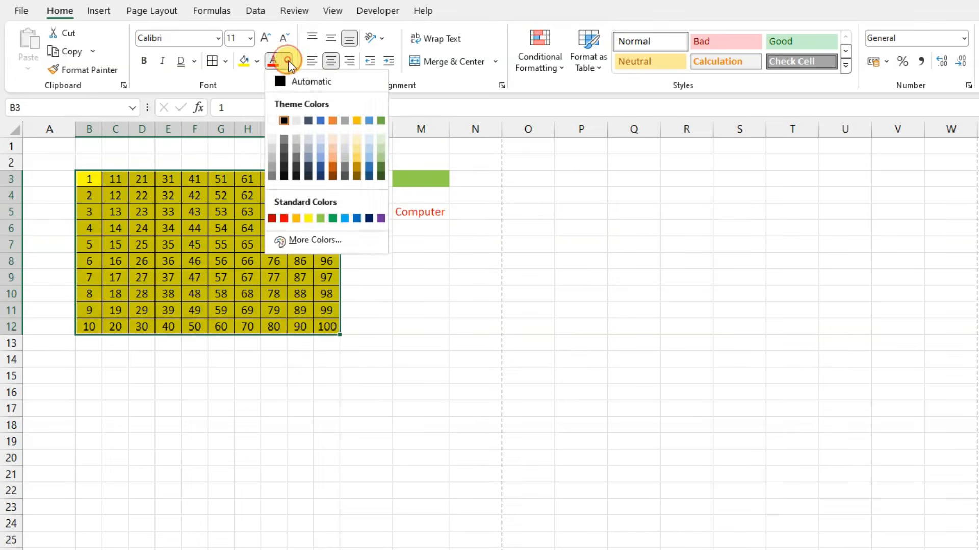
{"action": "left_click", "coordinate": [284, 218]}
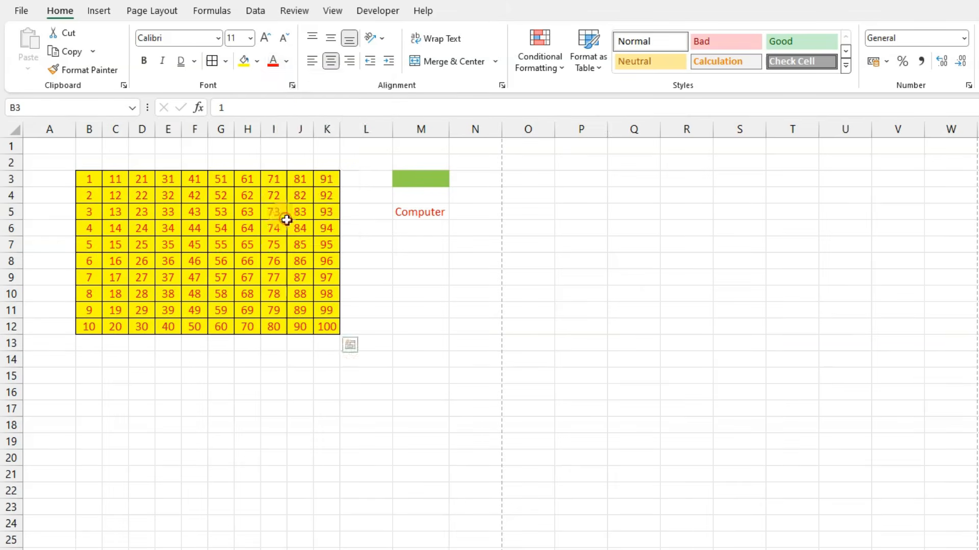
{"action": "left_click", "coordinate": [314, 424]}
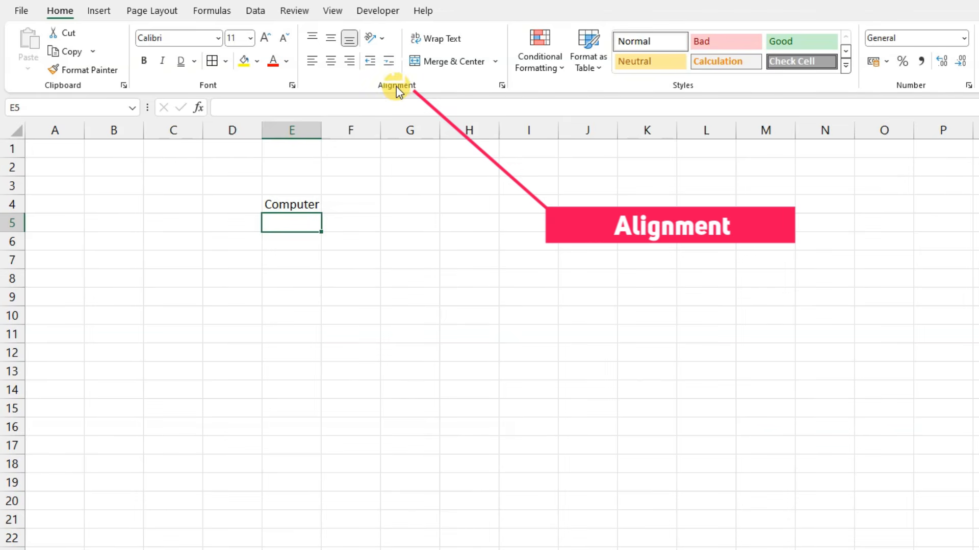
Enlarge the cell E4 containing Computer by widening column E and increasing the height of row 4
{"action": "left_click", "coordinate": [291, 204]}
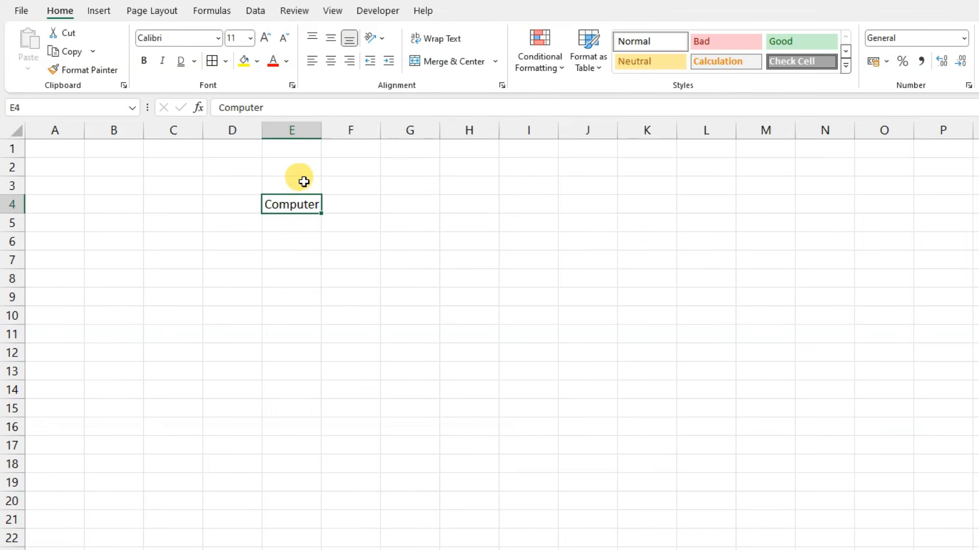
{"action": "left_click_drag", "start_coordinate": [321, 130], "coordinate": [374, 130]}
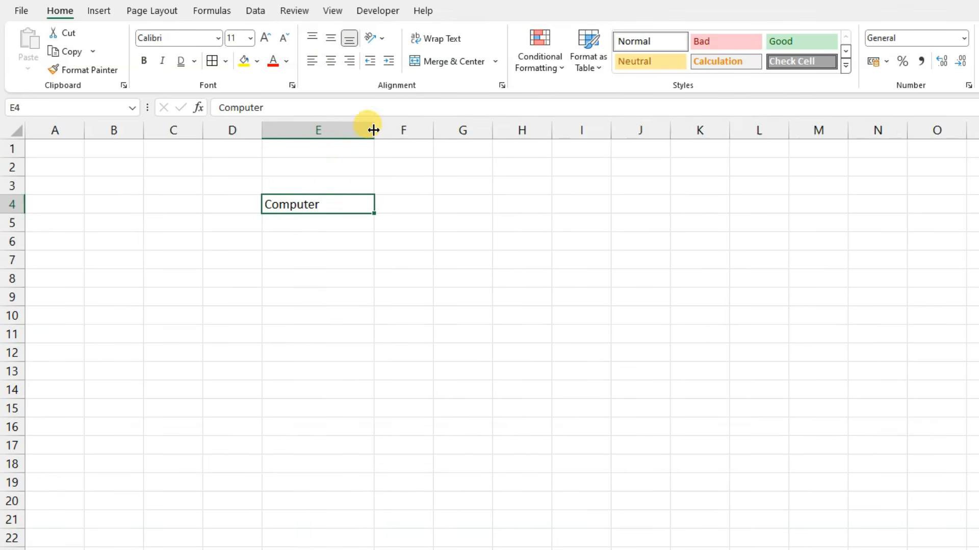
{"action": "left_click_drag", "start_coordinate": [14, 214], "coordinate": [14, 235]}
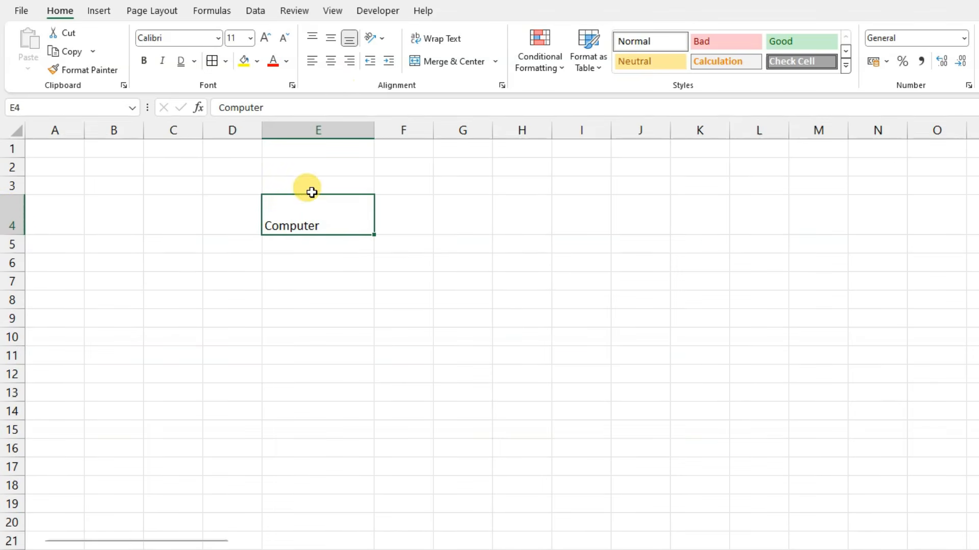
Try top, middle and bottom vertical alignment on the text in E4, finishing with Middle Align
{"action": "left_click", "coordinate": [312, 38]}
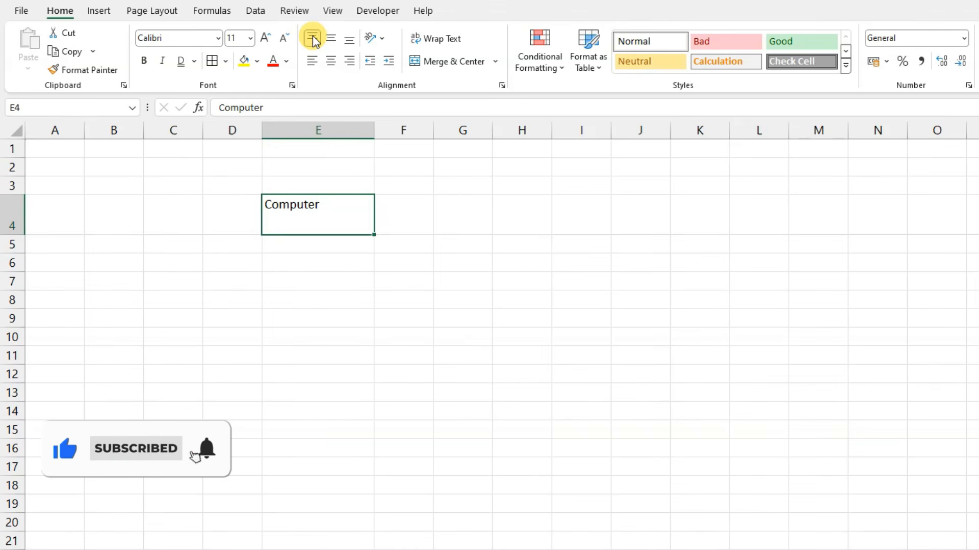
{"action": "left_click", "coordinate": [332, 39]}
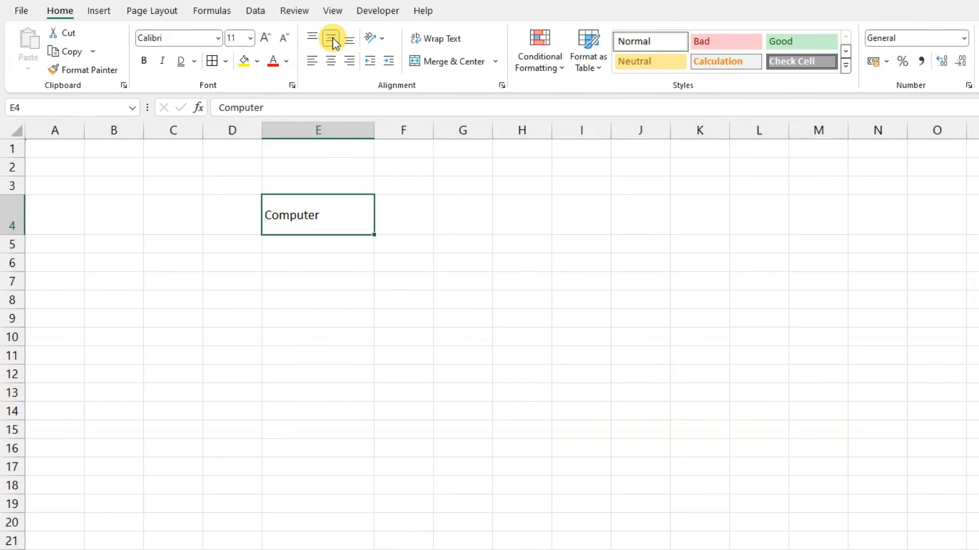
{"action": "left_click", "coordinate": [347, 40]}
{"action": "left_click", "coordinate": [309, 38]}
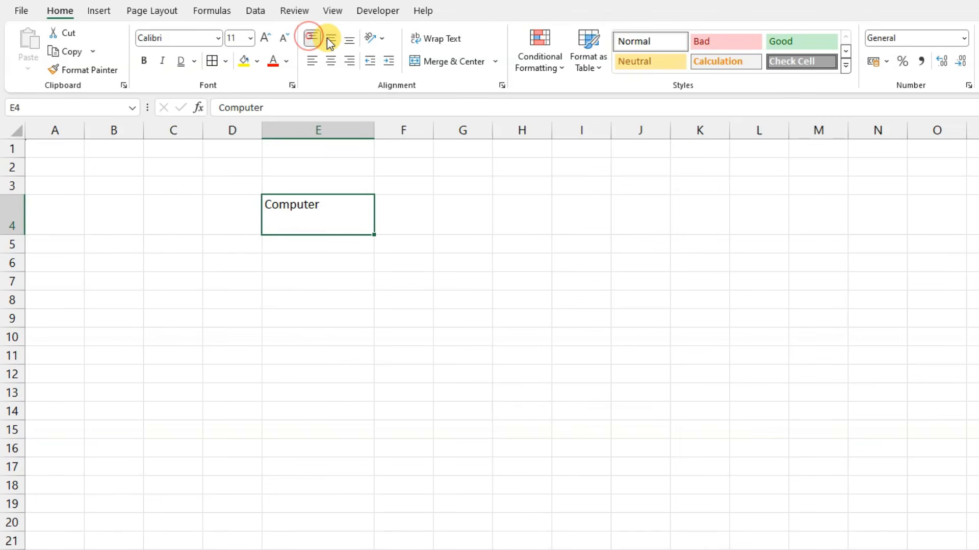
{"action": "left_click", "coordinate": [330, 39]}
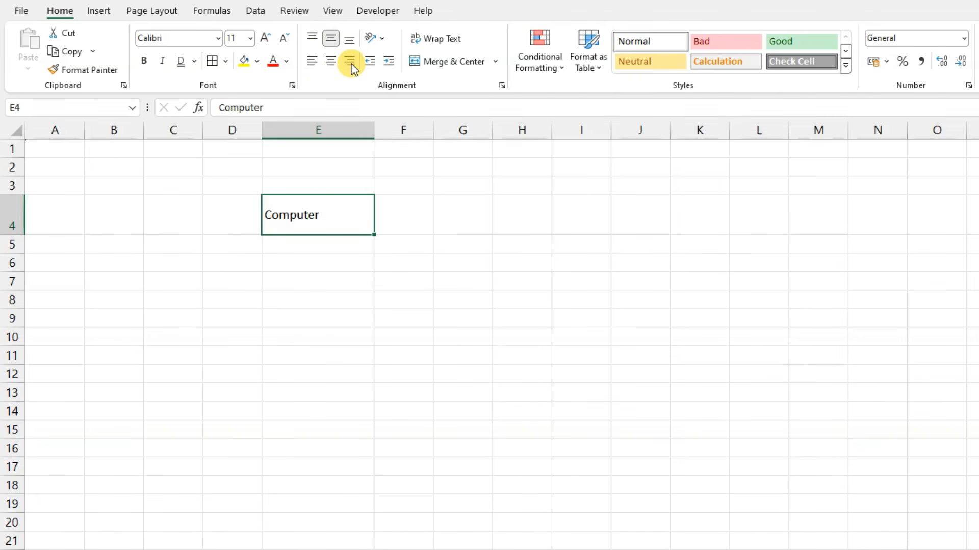
Try left, center and right horizontal alignment on the text in E4
{"action": "left_click", "coordinate": [315, 64]}
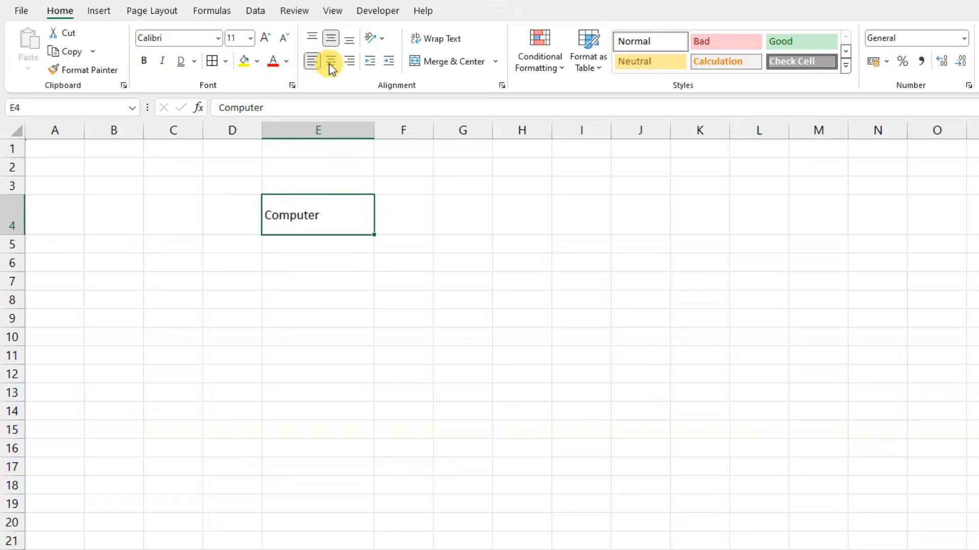
{"action": "left_click", "coordinate": [330, 65]}
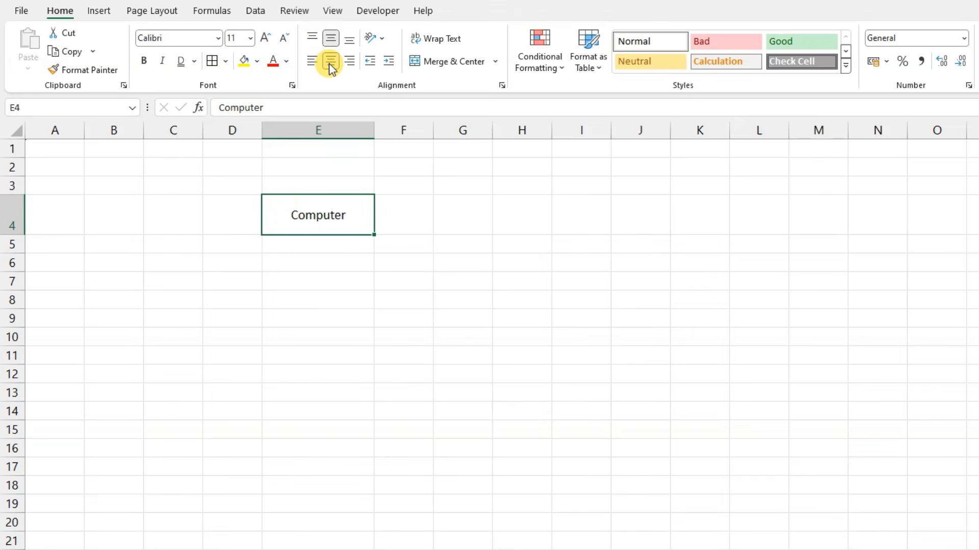
{"action": "left_click", "coordinate": [350, 64]}
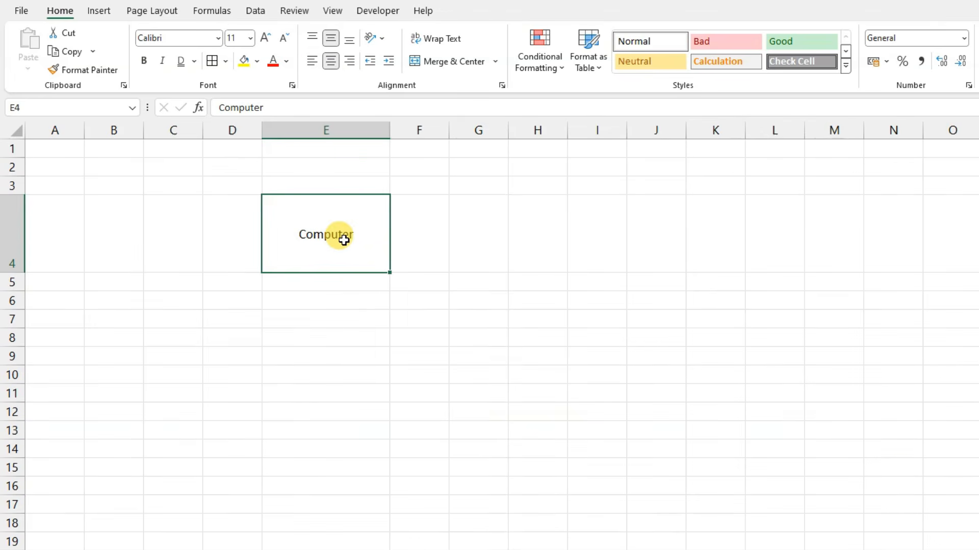
Try the Angle Counterclockwise orientation and the Vertical Text orientation on the text in E4
{"action": "left_click", "coordinate": [382, 38]}
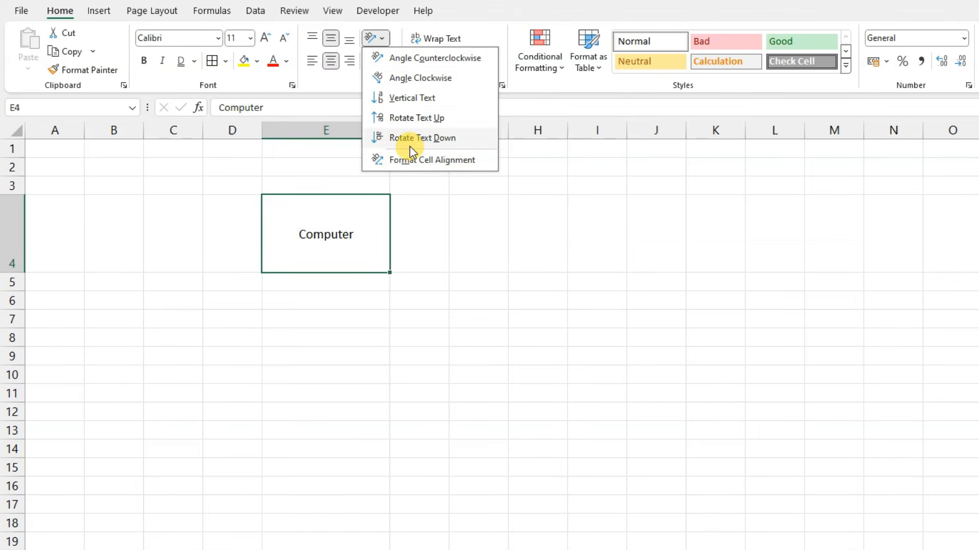
{"action": "left_click", "coordinate": [401, 59]}
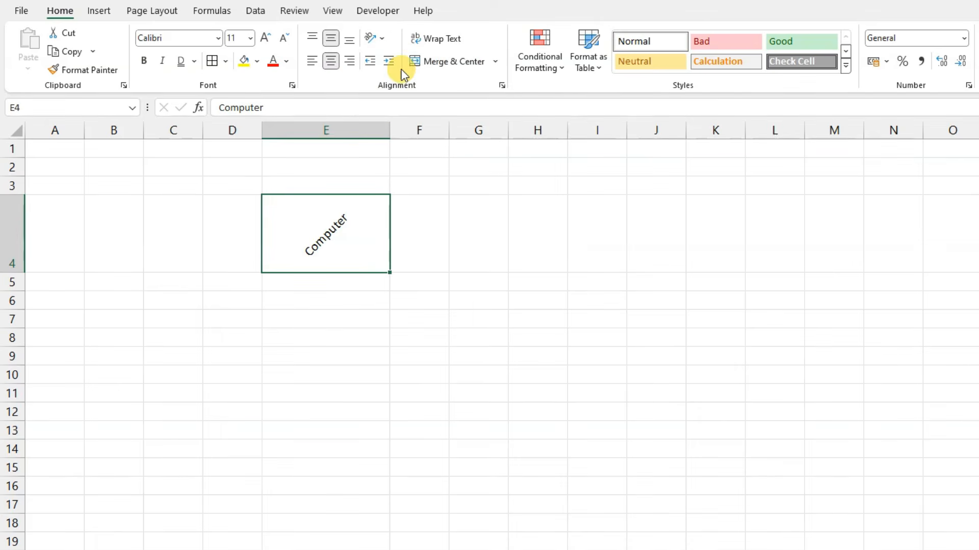
{"action": "left_click", "coordinate": [378, 38]}
{"action": "left_click", "coordinate": [402, 97]}
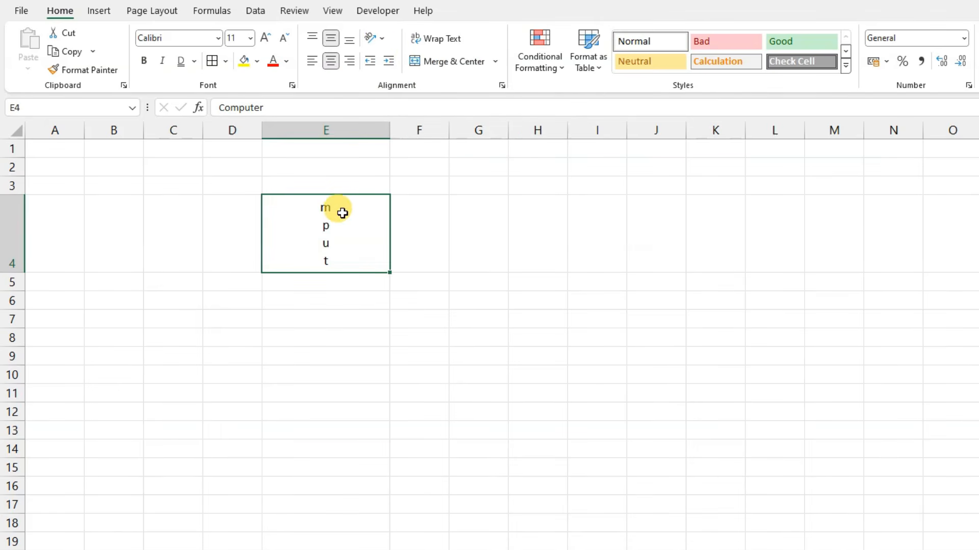
Set the text orientation of E4 to -15 degrees in the cell alignment settings
{"action": "left_click", "coordinate": [381, 39]}
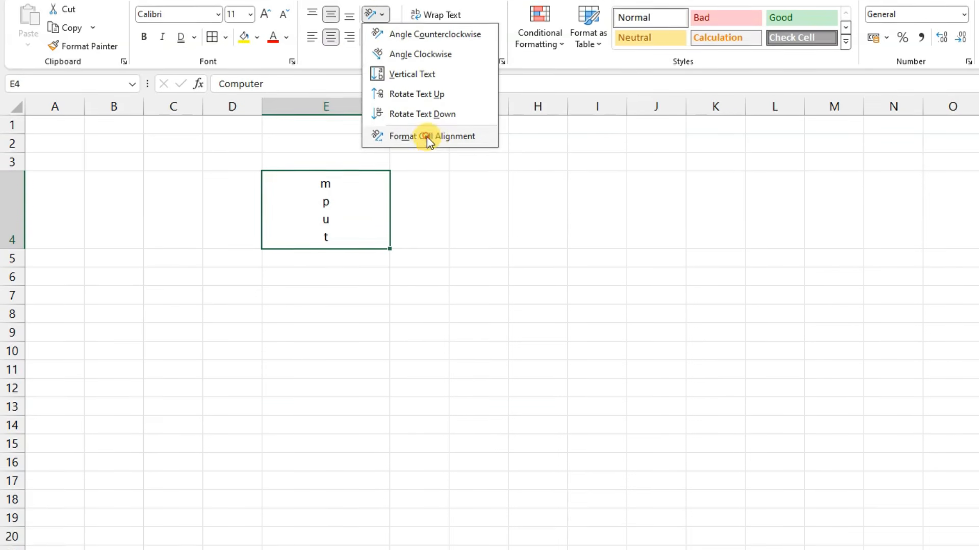
{"action": "left_click", "coordinate": [426, 137]}
{"action": "left_click_drag", "start_coordinate": [271, 151], "coordinate": [450, 199]}
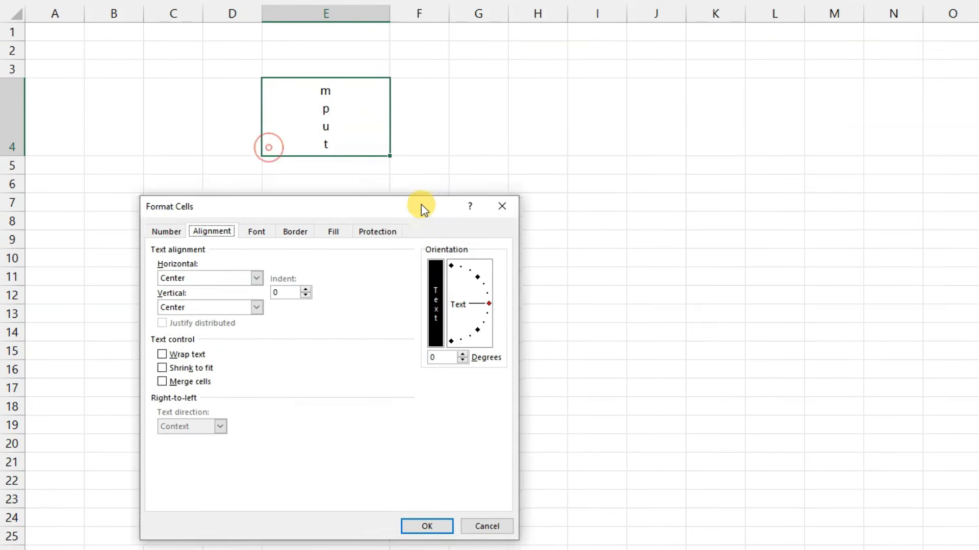
{"action": "left_click", "coordinate": [517, 296]}
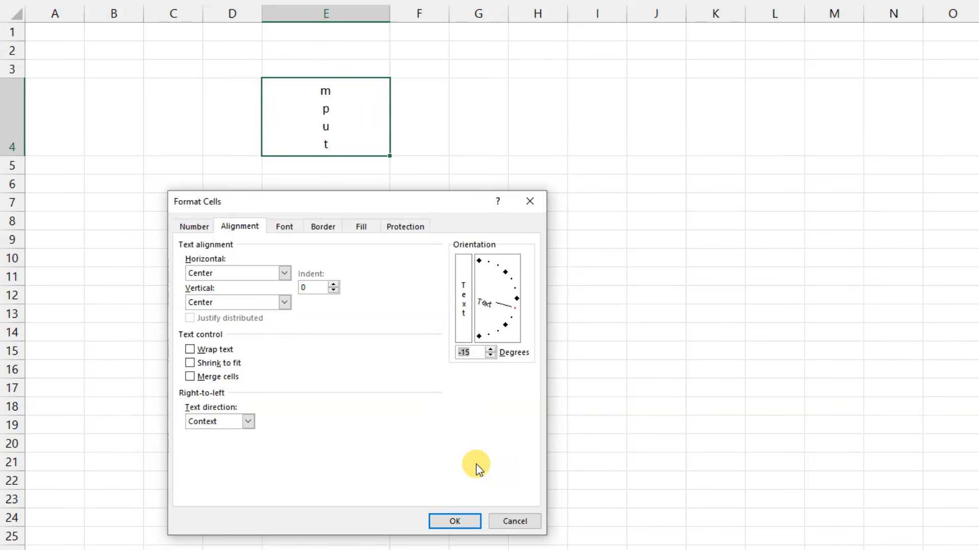
{"action": "left_click", "coordinate": [462, 520]}
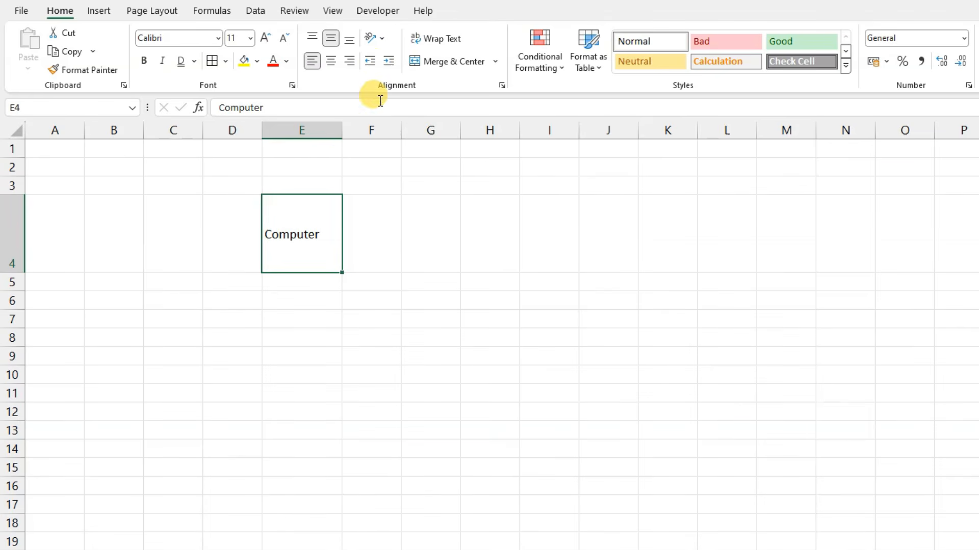
Widen column E and increase the indent of the text in E4 by six levels
{"action": "left_click_drag", "start_coordinate": [343, 132], "coordinate": [388, 131]}
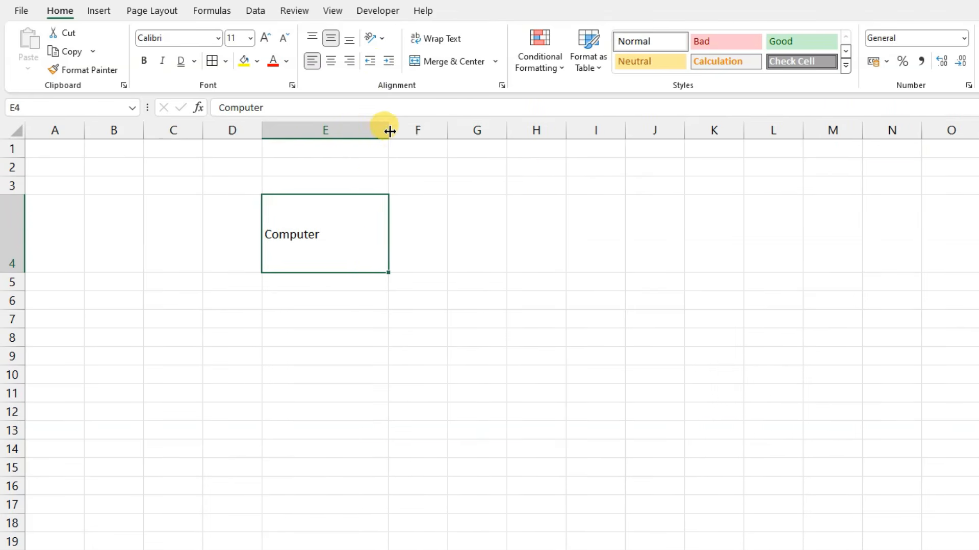
{"action": "left_click", "coordinate": [388, 63]}
{"action": "left_click", "coordinate": [388, 63]}
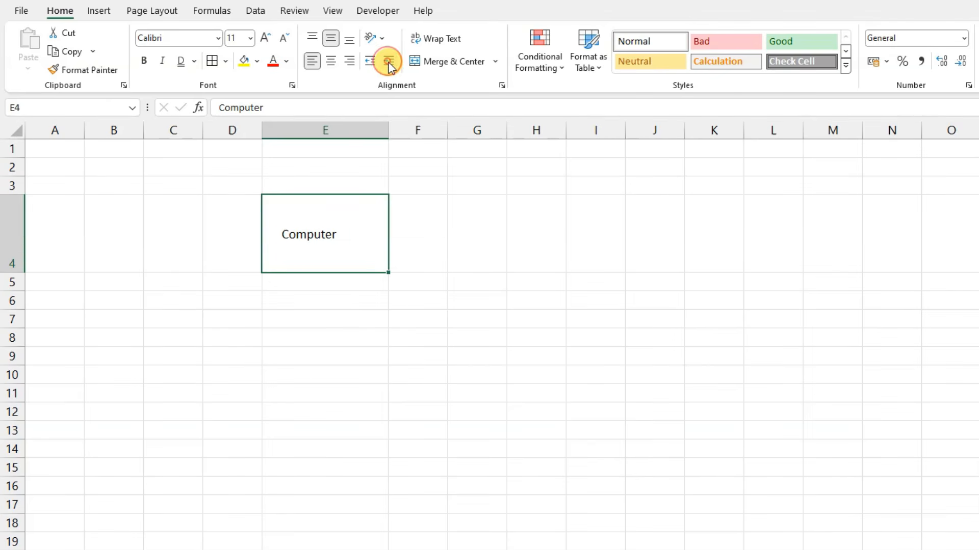
{"action": "left_click", "coordinate": [389, 63]}
{"action": "left_click", "coordinate": [389, 63]}
{"action": "left_click", "coordinate": [388, 63]}
{"action": "left_click", "coordinate": [389, 63]}
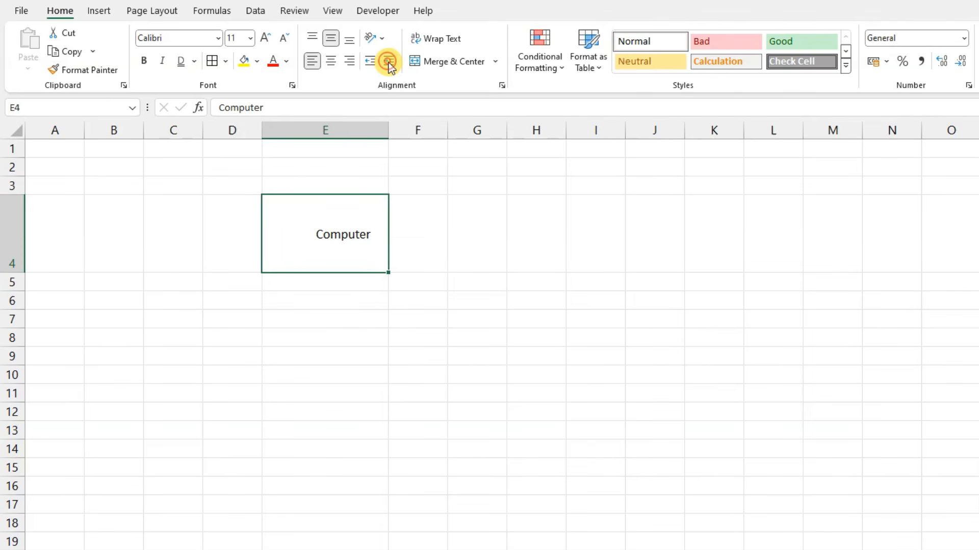
Decrease the indent of the text in E4 by six levels
{"action": "left_click", "coordinate": [375, 61]}
{"action": "left_click", "coordinate": [375, 62]}
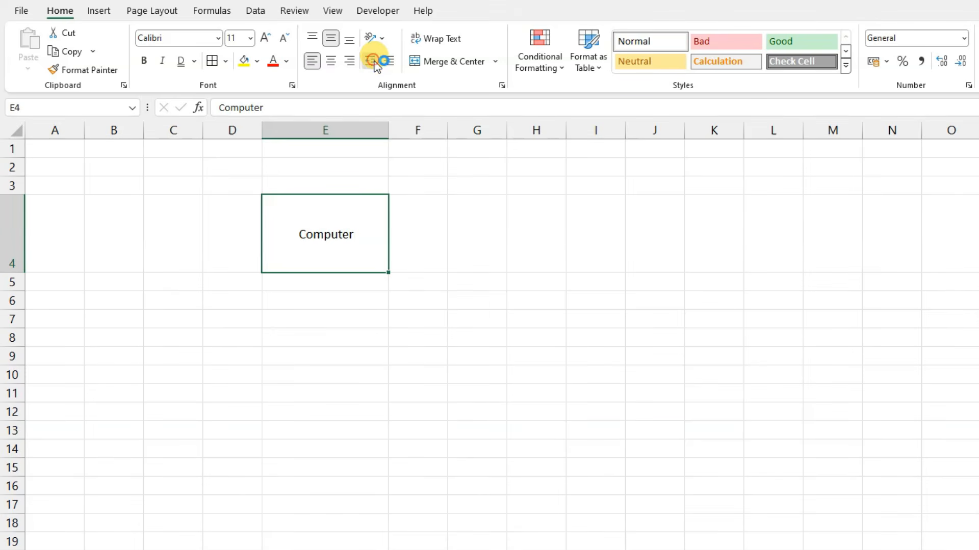
{"action": "left_click", "coordinate": [374, 61]}
{"action": "left_click", "coordinate": [374, 62]}
{"action": "left_click", "coordinate": [374, 62]}
{"action": "left_click", "coordinate": [374, 61]}
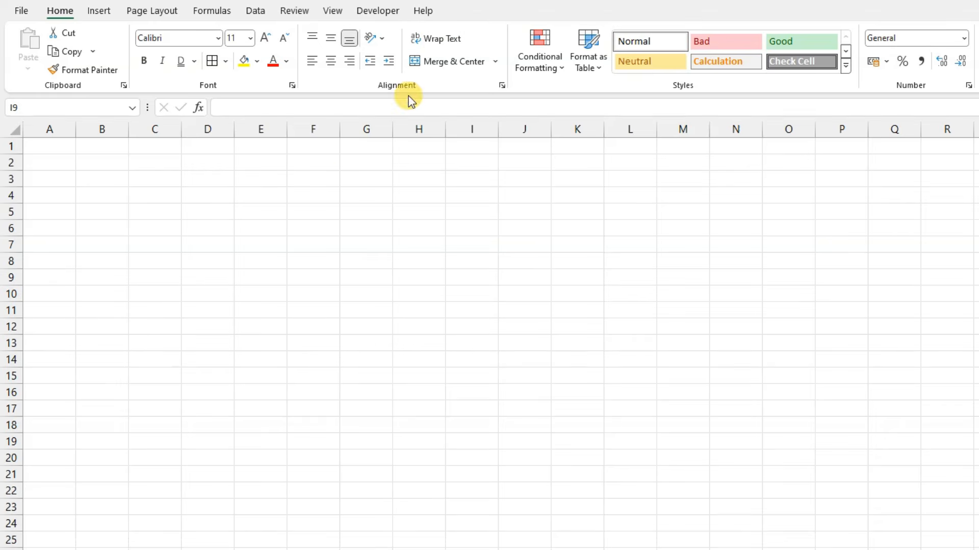
Enter the text Computer Expert NZ in cell F4 of the empty sheet
{"action": "left_click", "coordinate": [308, 194]}
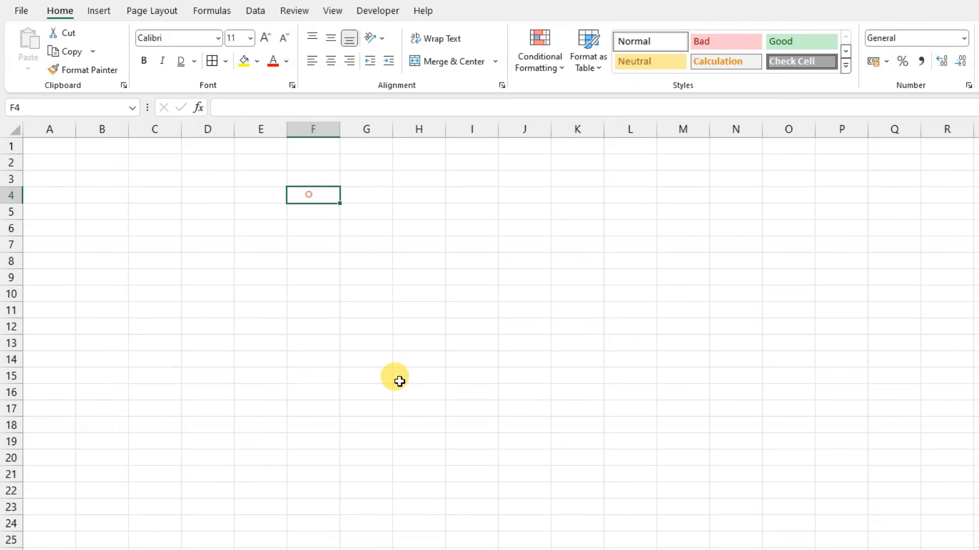
{"action": "type", "text": "Computer Expert NZ"}
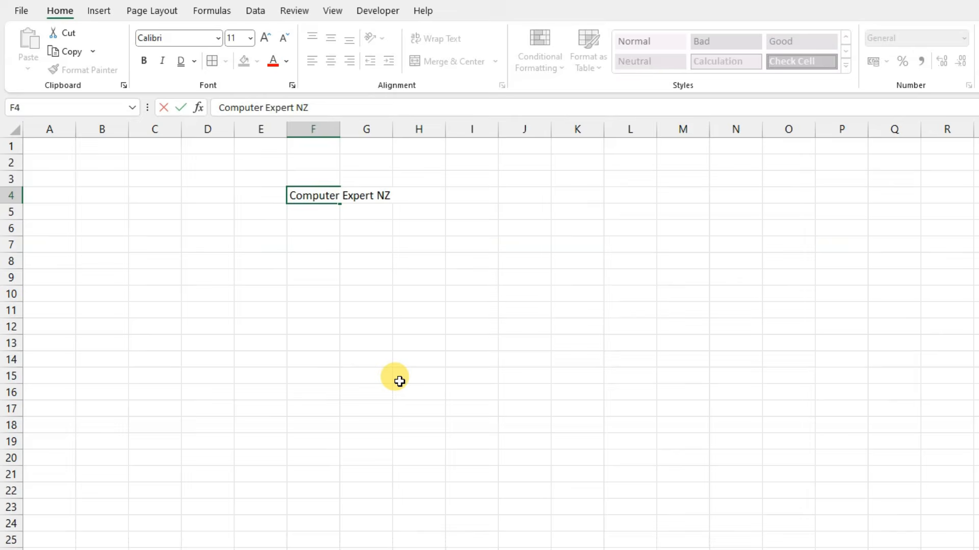
{"action": "key", "text": "Return"}
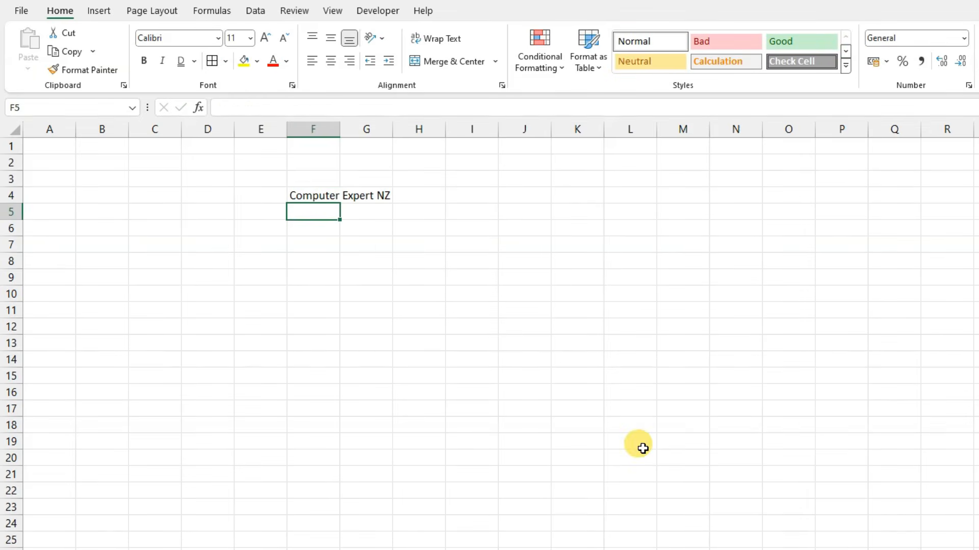
Wrap the text in F4 and slightly widen column F so that the word Computer fits on one line
{"action": "left_click", "coordinate": [317, 198]}
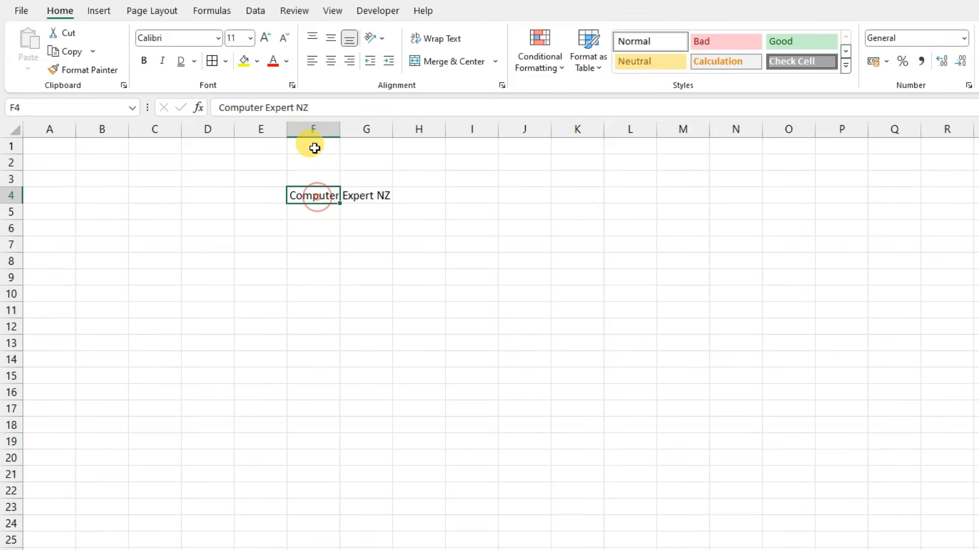
{"action": "left_click", "coordinate": [440, 38]}
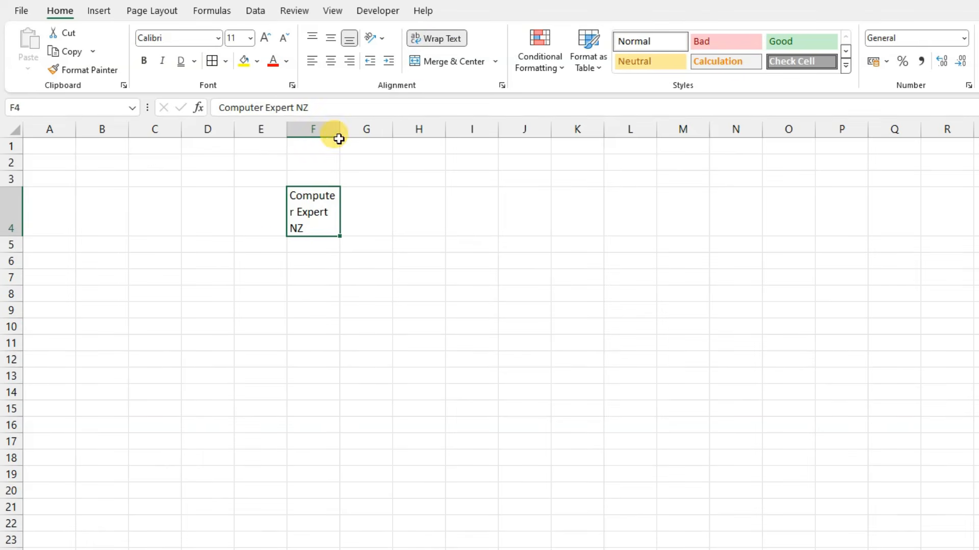
{"action": "left_click_drag", "start_coordinate": [340, 131], "coordinate": [348, 131]}
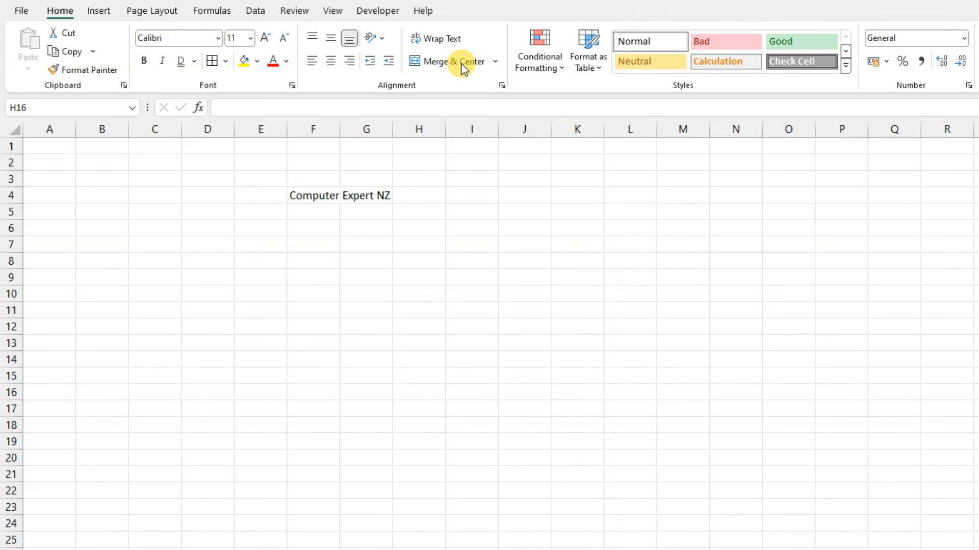
Merge and center the range F4:I5 containing the text Computer Expert NZ
{"action": "left_click", "coordinate": [496, 62]}
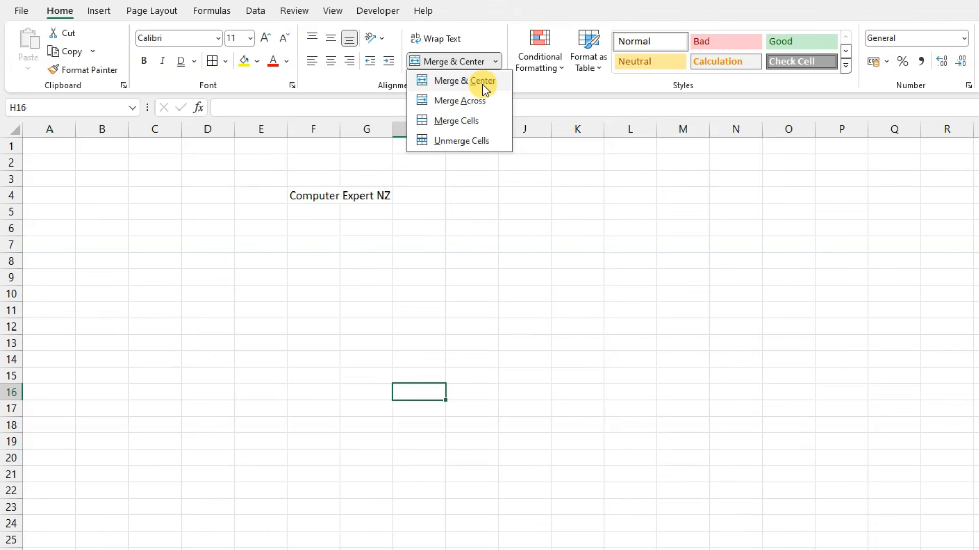
{"action": "left_click", "coordinate": [470, 234]}
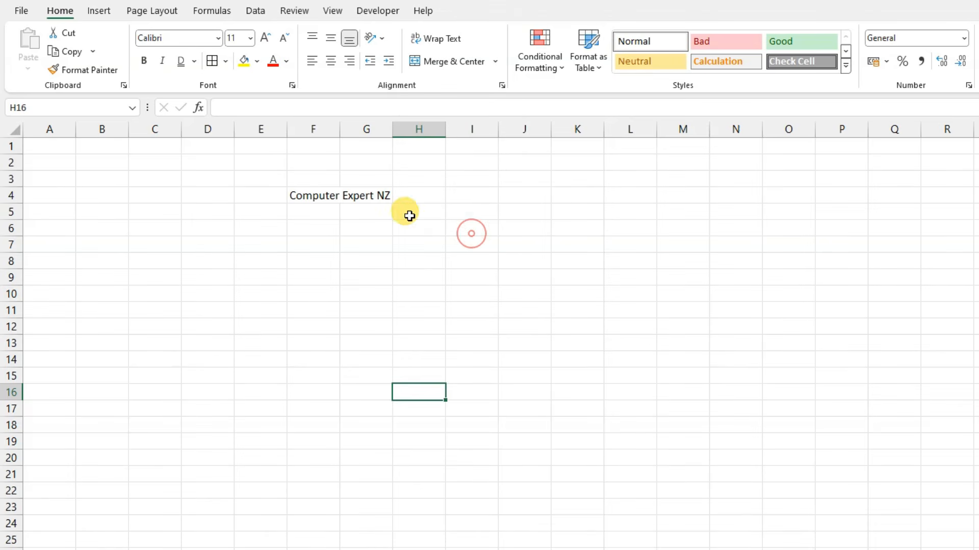
{"action": "left_click", "coordinate": [311, 196]}
{"action": "left_click_drag", "start_coordinate": [314, 195], "coordinate": [457, 210]}
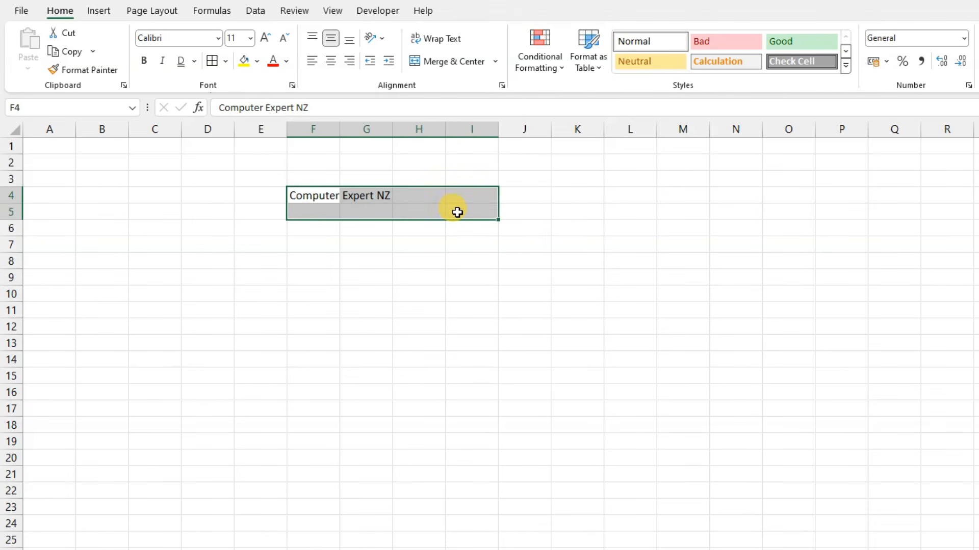
{"action": "left_click", "coordinate": [494, 61]}
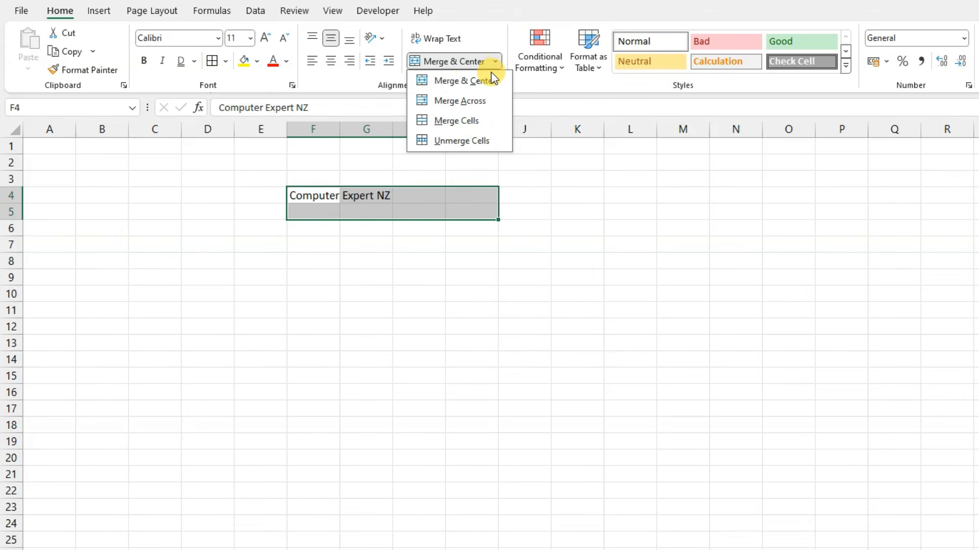
{"action": "left_click", "coordinate": [468, 80]}
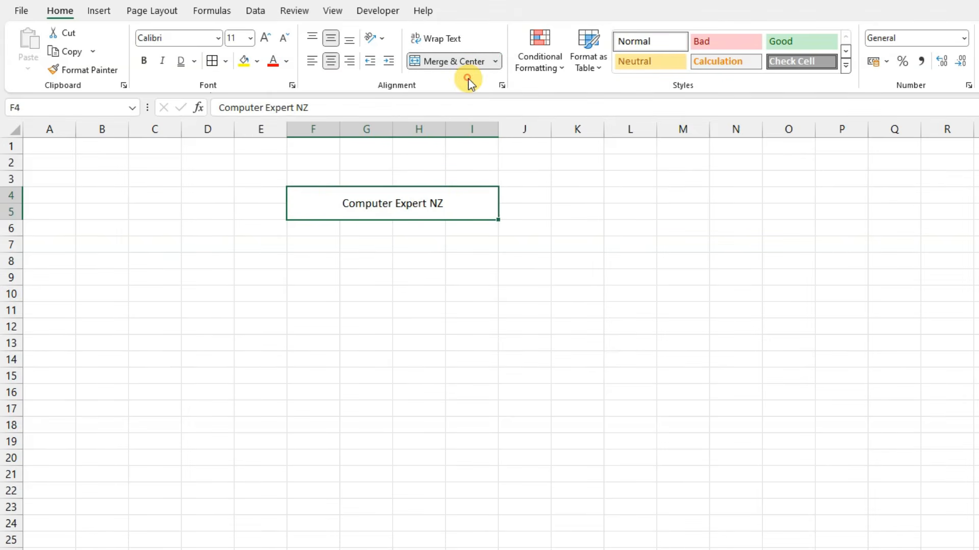
{"action": "left_click", "coordinate": [464, 306]}
{"action": "left_click", "coordinate": [350, 201]}
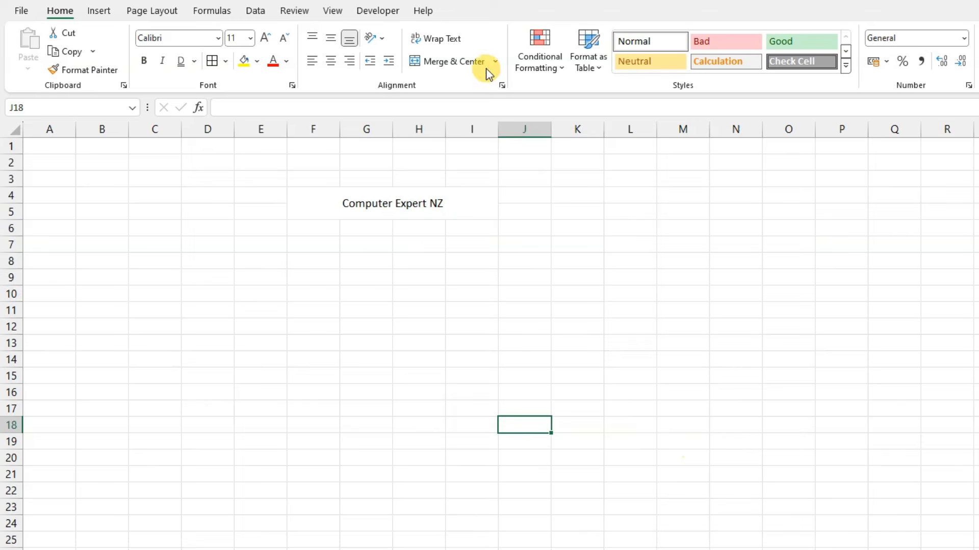
{"action": "left_click", "coordinate": [494, 63]}
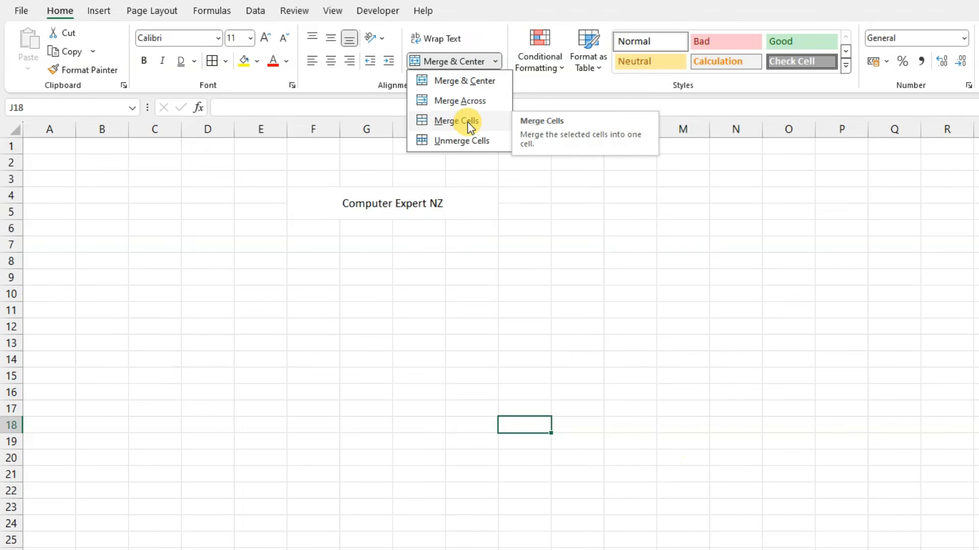
{"action": "left_click", "coordinate": [400, 201]}
{"action": "left_click", "coordinate": [396, 202]}
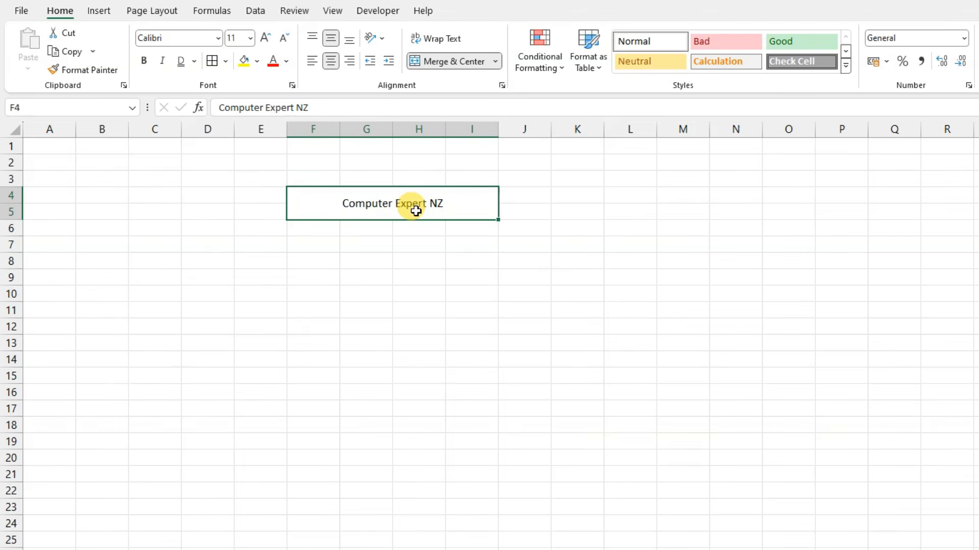
{"action": "left_click", "coordinate": [496, 62]}
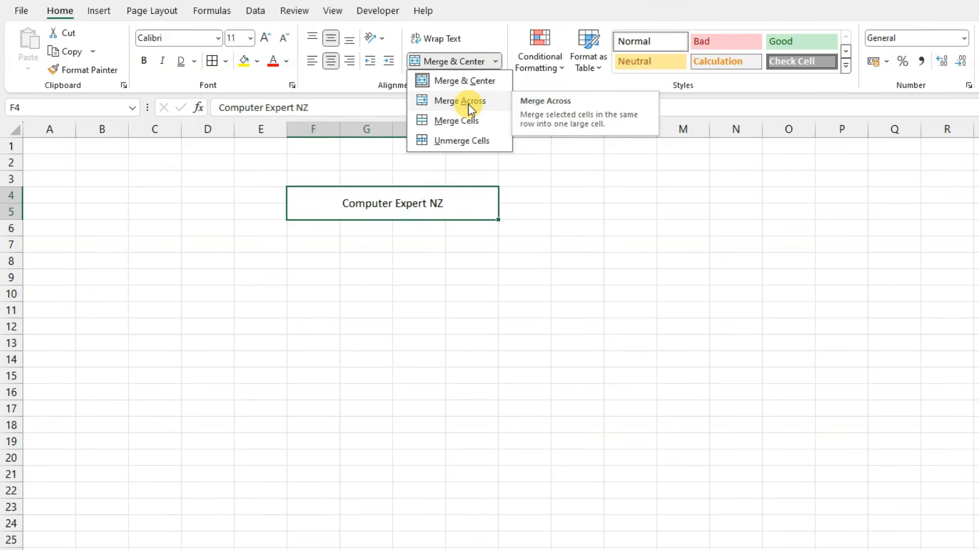
{"action": "left_click", "coordinate": [462, 294]}
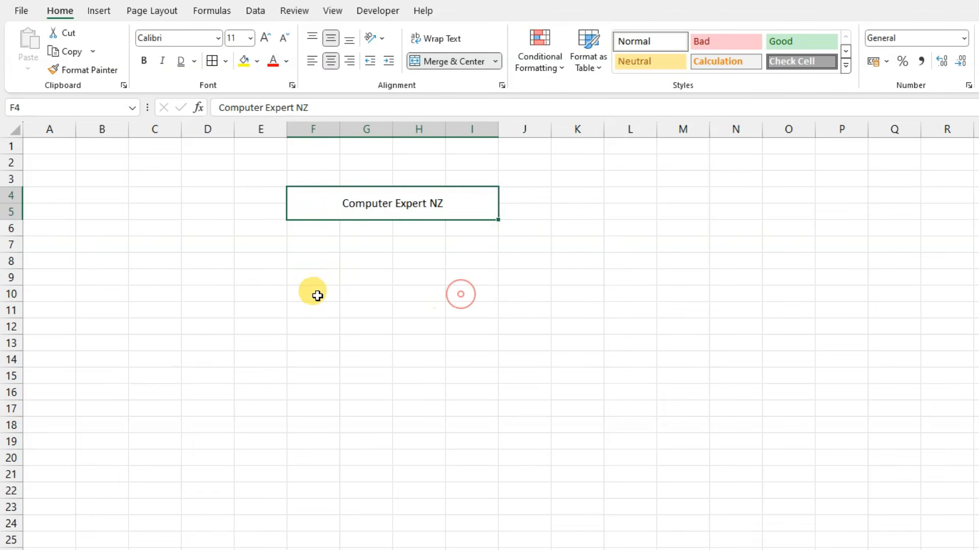
Merge the cells of E9:I12 across, so that each row forms one separate wide cell
{"action": "left_click_drag", "start_coordinate": [256, 277], "coordinate": [484, 324]}
{"action": "left_click", "coordinate": [496, 62]}
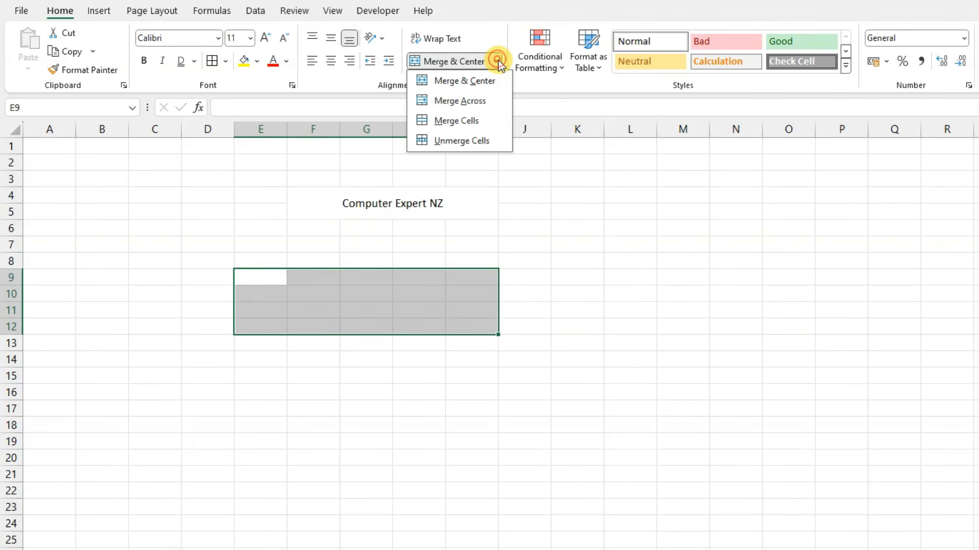
{"action": "left_click", "coordinate": [465, 102]}
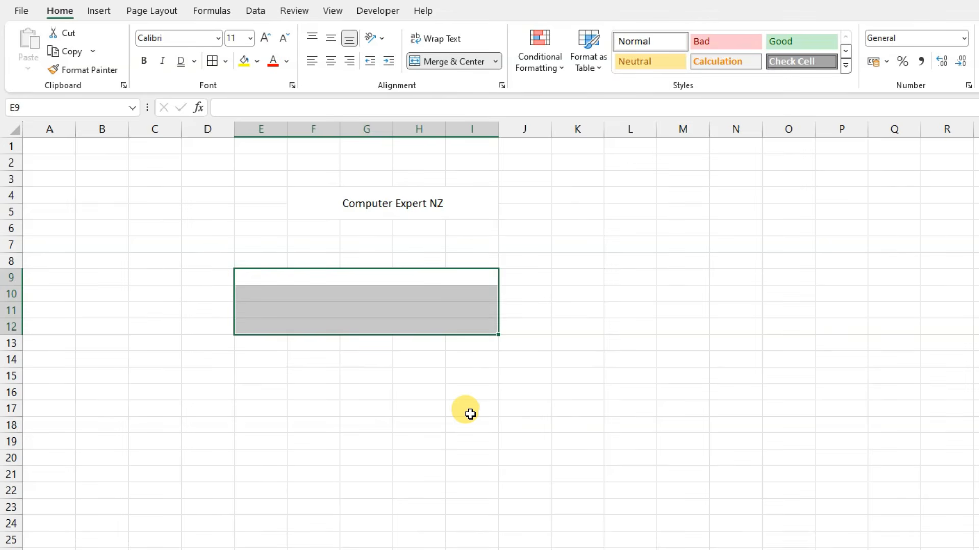
{"action": "left_click", "coordinate": [378, 395]}
{"action": "left_click", "coordinate": [356, 277]}
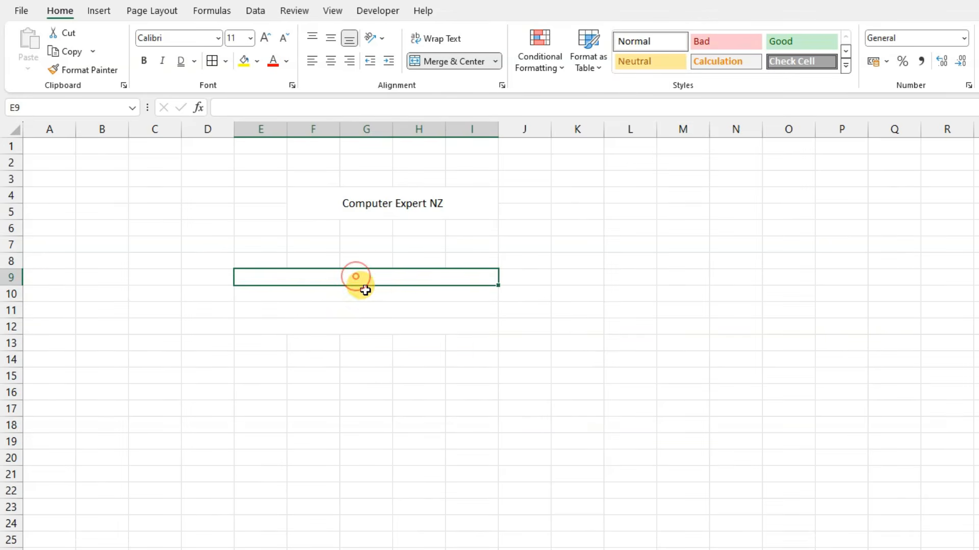
{"action": "left_click", "coordinate": [365, 299]}
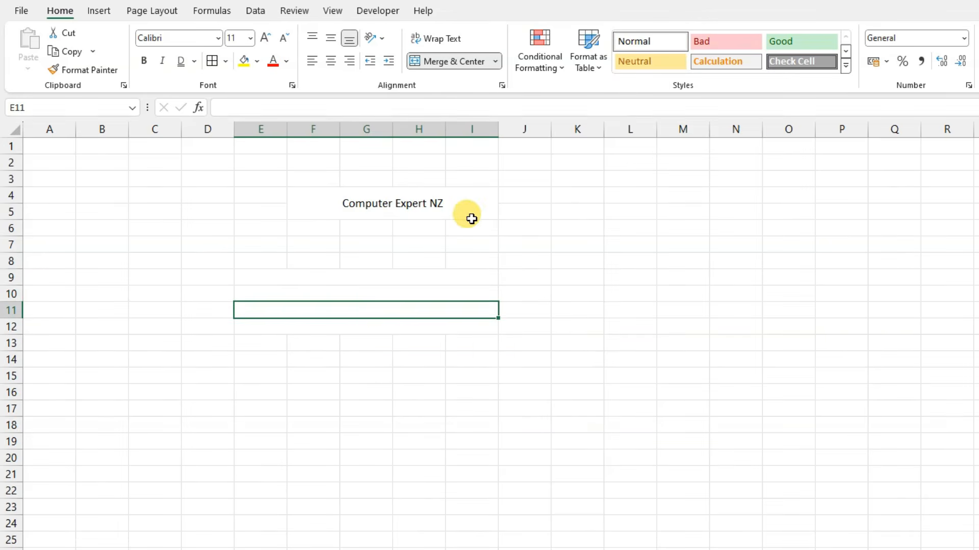
Unmerge the wide cells E10:I10 and E11:I11 back into individual cells
{"action": "left_click", "coordinate": [497, 61]}
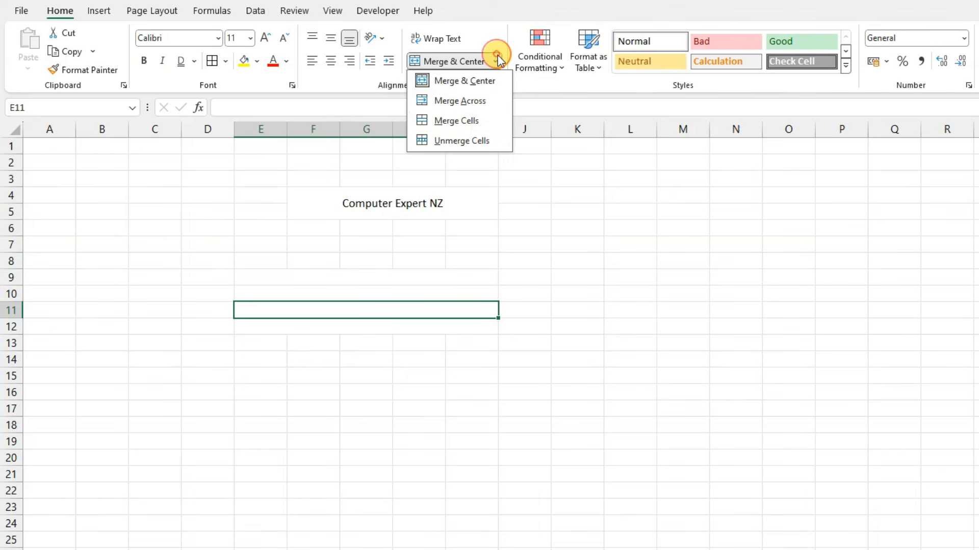
{"action": "left_click", "coordinate": [471, 146]}
{"action": "left_click", "coordinate": [425, 290]}
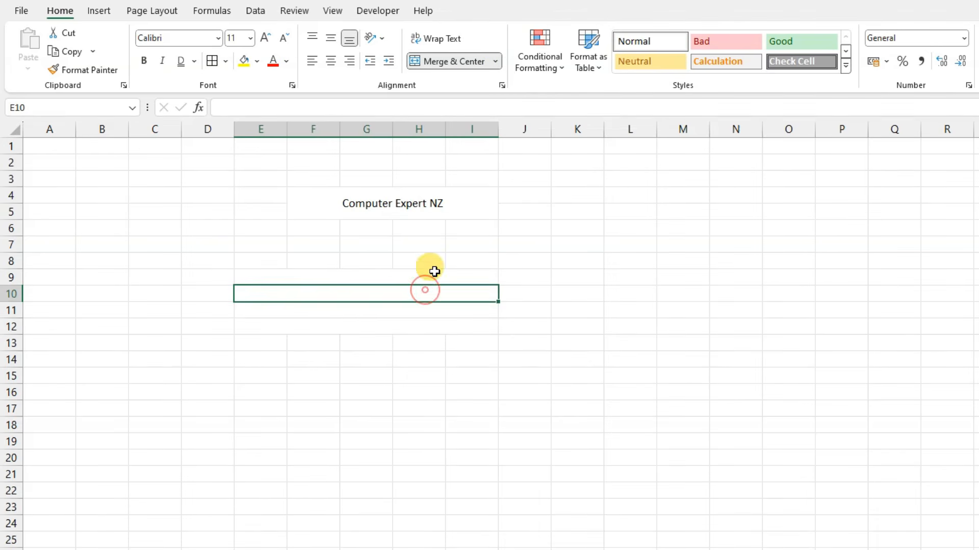
{"action": "left_click", "coordinate": [497, 61]}
{"action": "left_click", "coordinate": [466, 139]}
{"action": "left_click", "coordinate": [421, 305]}
{"action": "left_click", "coordinate": [495, 61]}
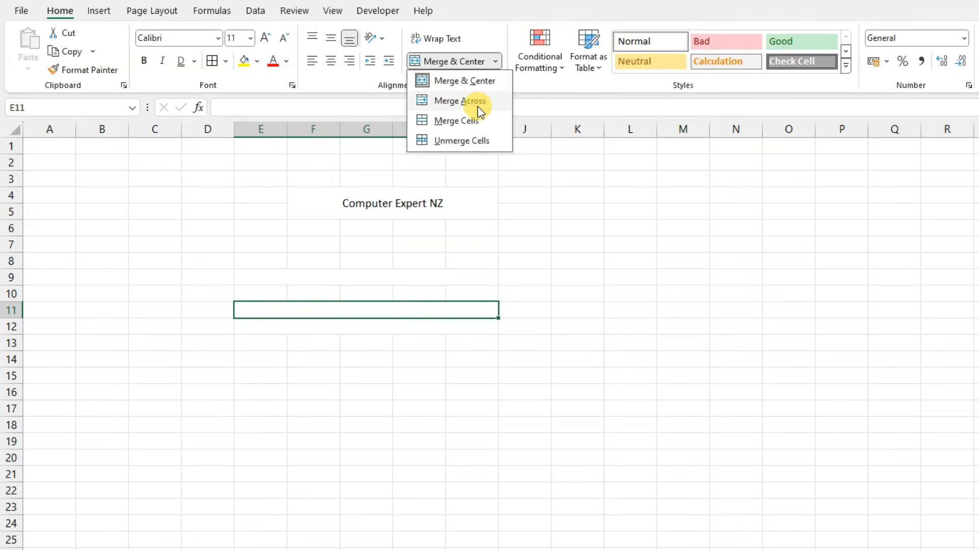
{"action": "left_click", "coordinate": [472, 141]}
Unmerge the Computer Expert NZ block F4:I5 into individual cells
{"action": "left_click", "coordinate": [439, 207]}
{"action": "left_click", "coordinate": [497, 62]}
{"action": "left_click", "coordinate": [464, 140]}
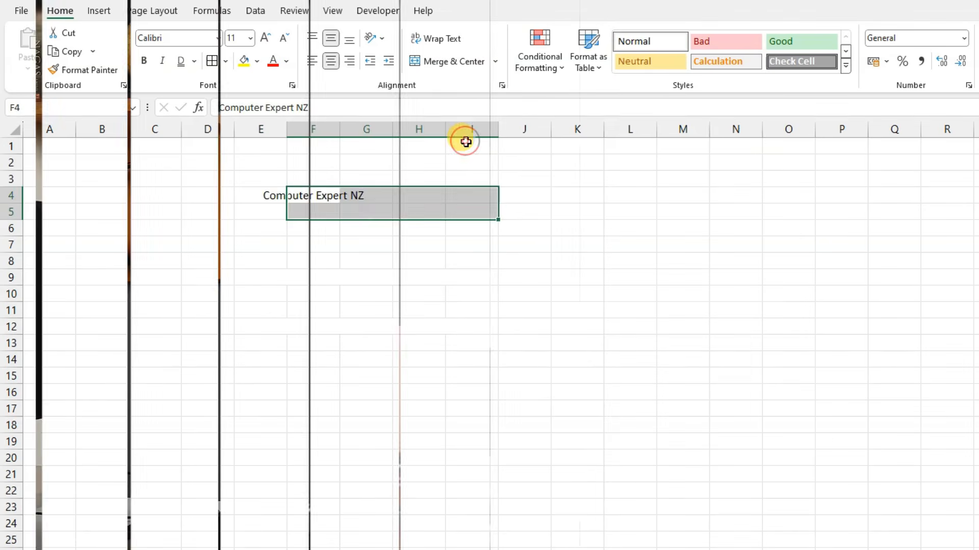